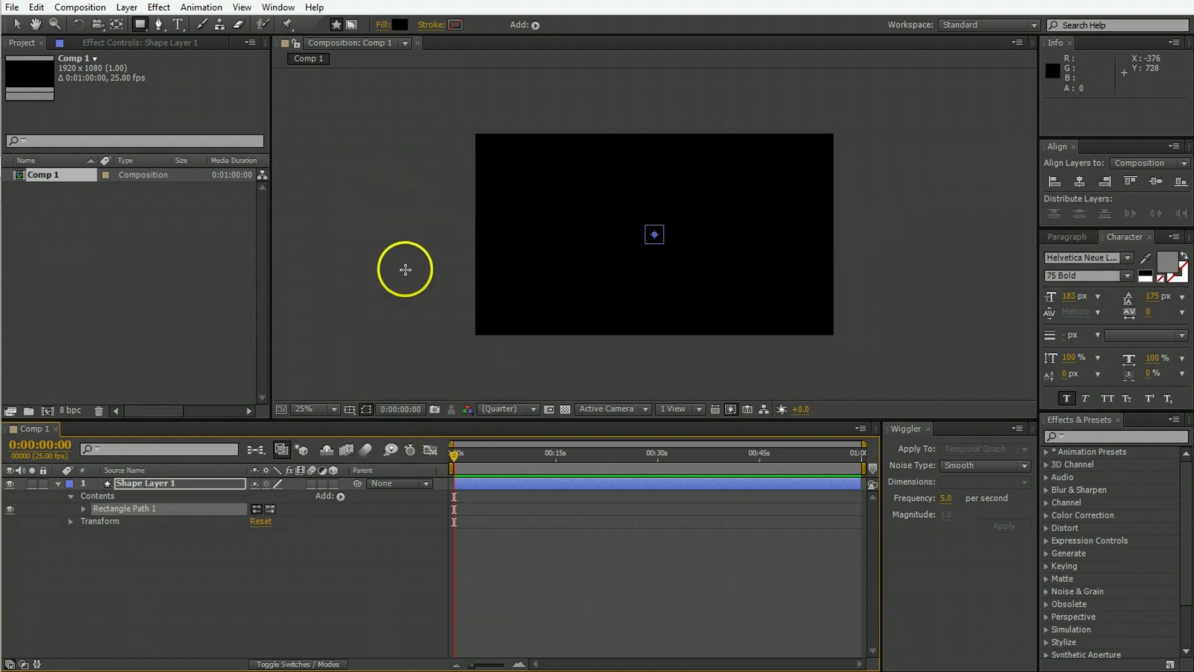
Step: Set the size of Shape Layer 1's rectangle path to 350 by 425, with unlinked proportions
{"action": "left_click", "coordinate": [83, 509]}
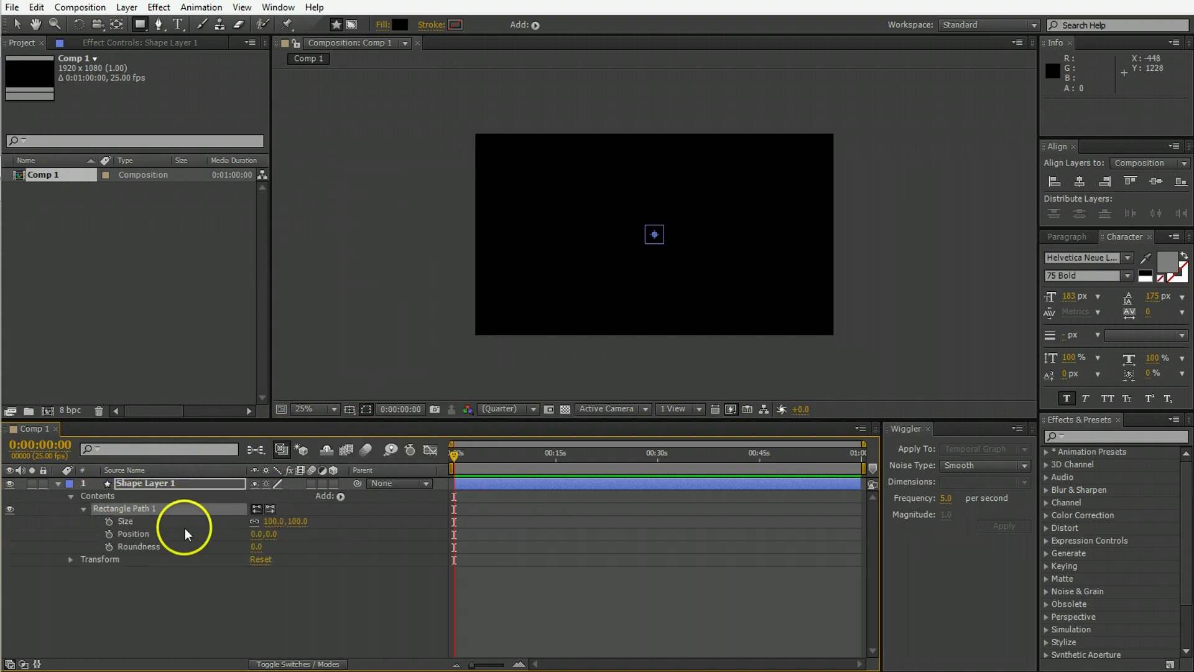
{"action": "left_click_drag", "start_coordinate": [268, 523], "coordinate": [298, 522]}
{"action": "left_click", "coordinate": [272, 523]}
{"action": "type", "text": "3"}
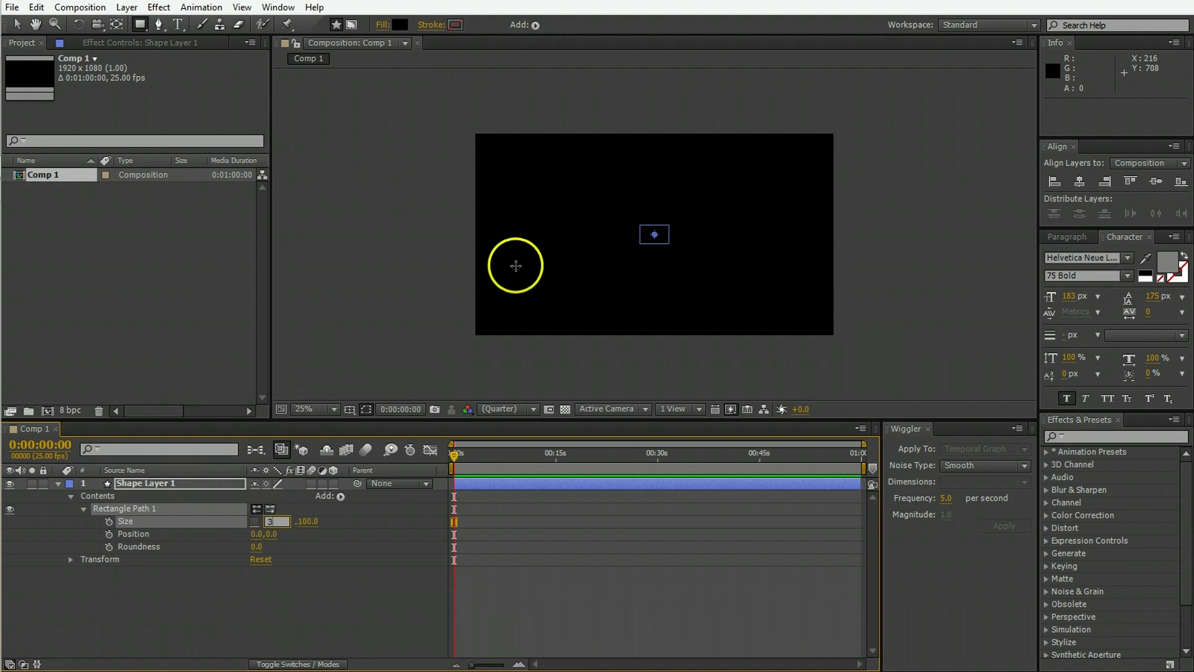
{"action": "type", "text": "50"}
{"action": "key", "text": "Tab"}
{"action": "type", "text": "425"}
{"action": "key", "text": "Return"}
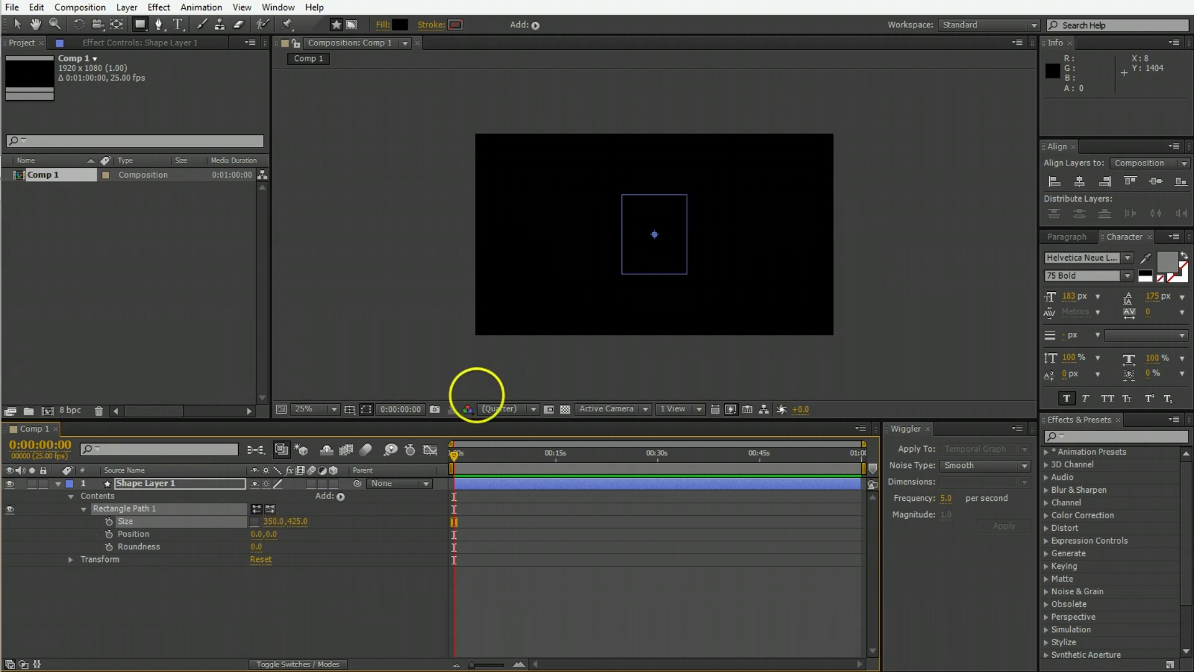
Step: Add a fill to the rectangle and colour it pure white (FFFFFF)
{"action": "left_click", "coordinate": [535, 25]}
{"action": "left_click", "coordinate": [590, 124]}
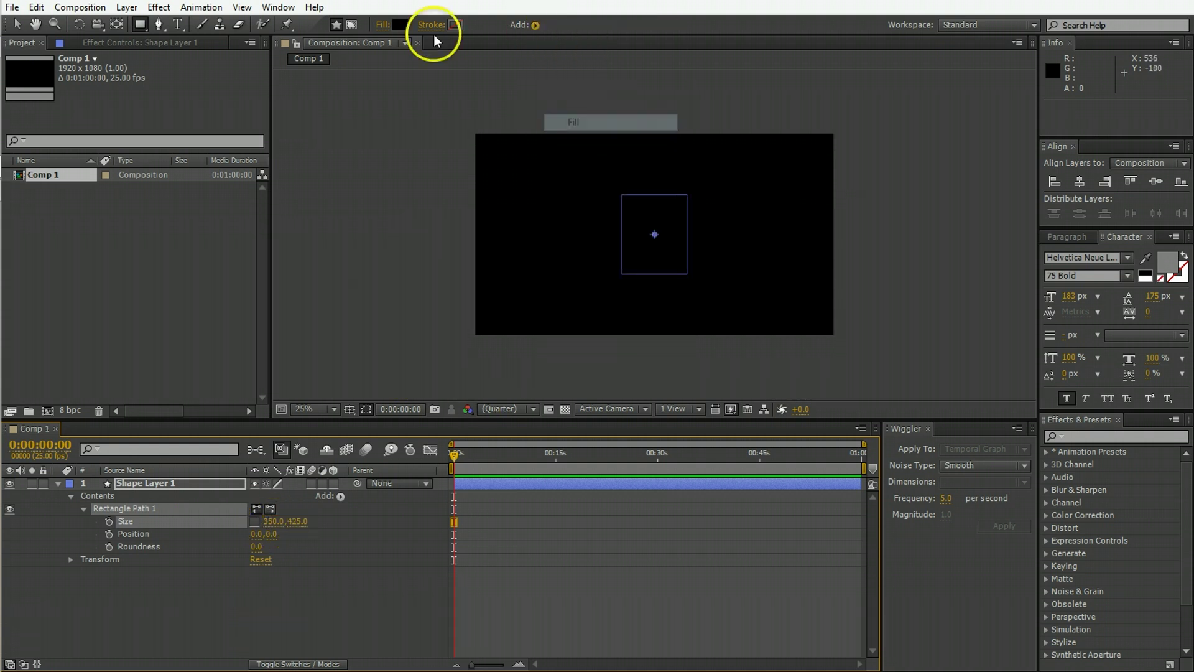
{"action": "left_click", "coordinate": [396, 26]}
{"action": "left_click_drag", "start_coordinate": [168, 298], "coordinate": [16, 194]}
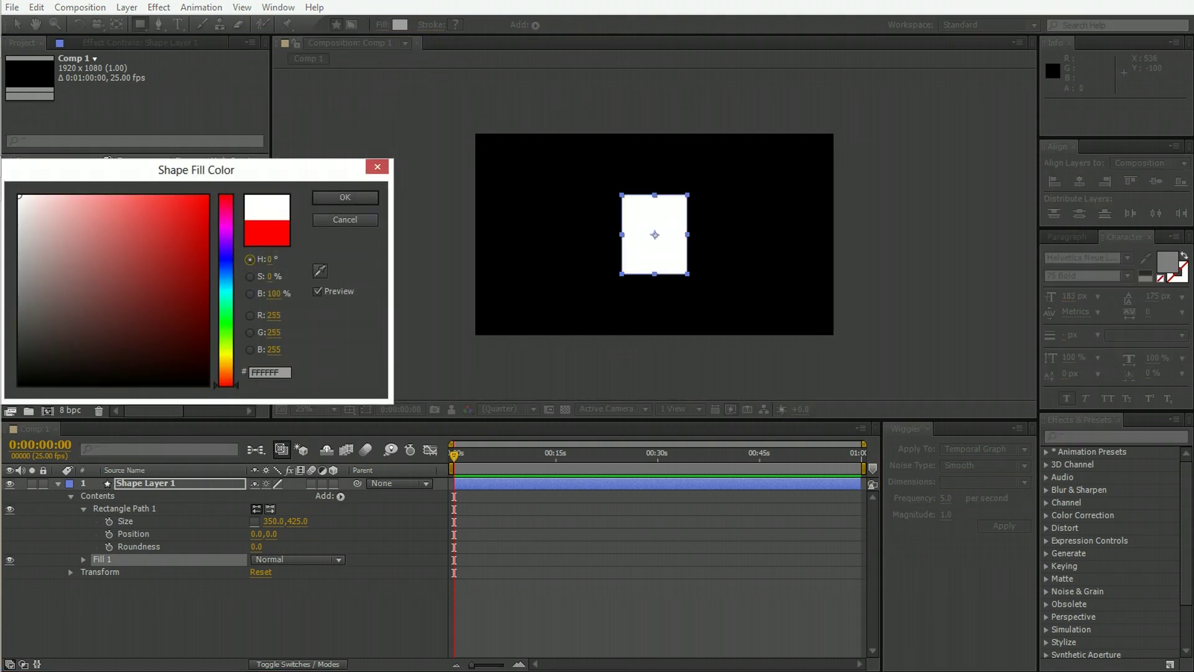
{"action": "left_click", "coordinate": [353, 198]}
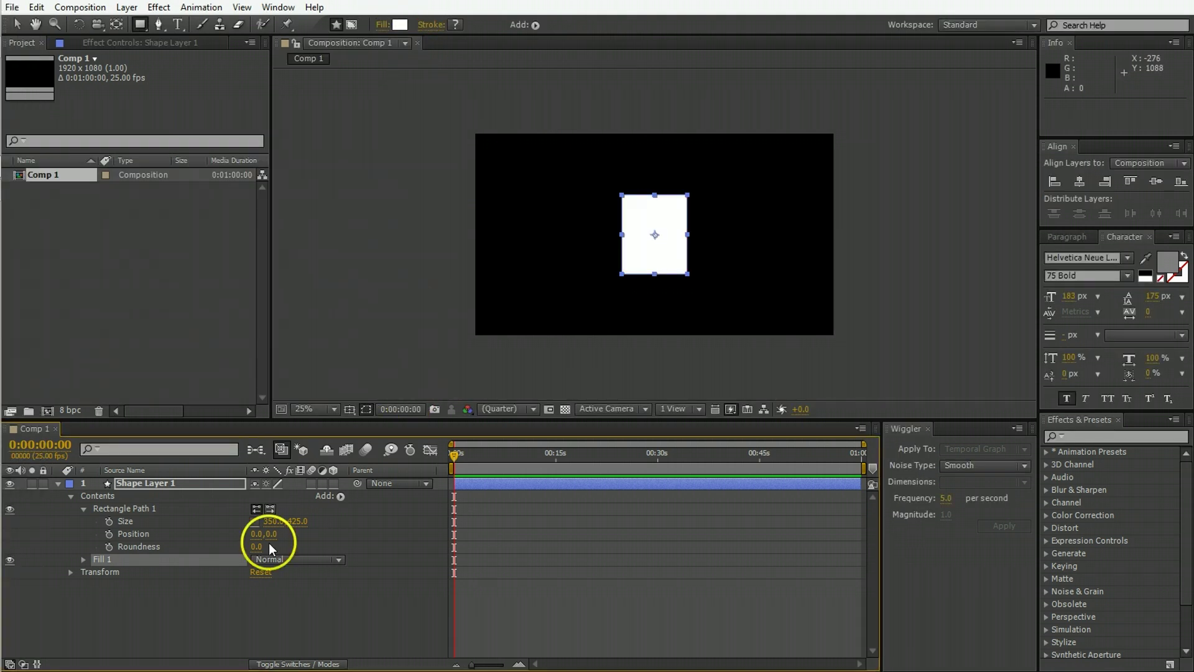
{"action": "left_click", "coordinate": [233, 569]}
Step: Duplicate Shape Layer 1 and set the copy's rectangle path size to 300 by 312.5
{"action": "left_click", "coordinate": [153, 480]}
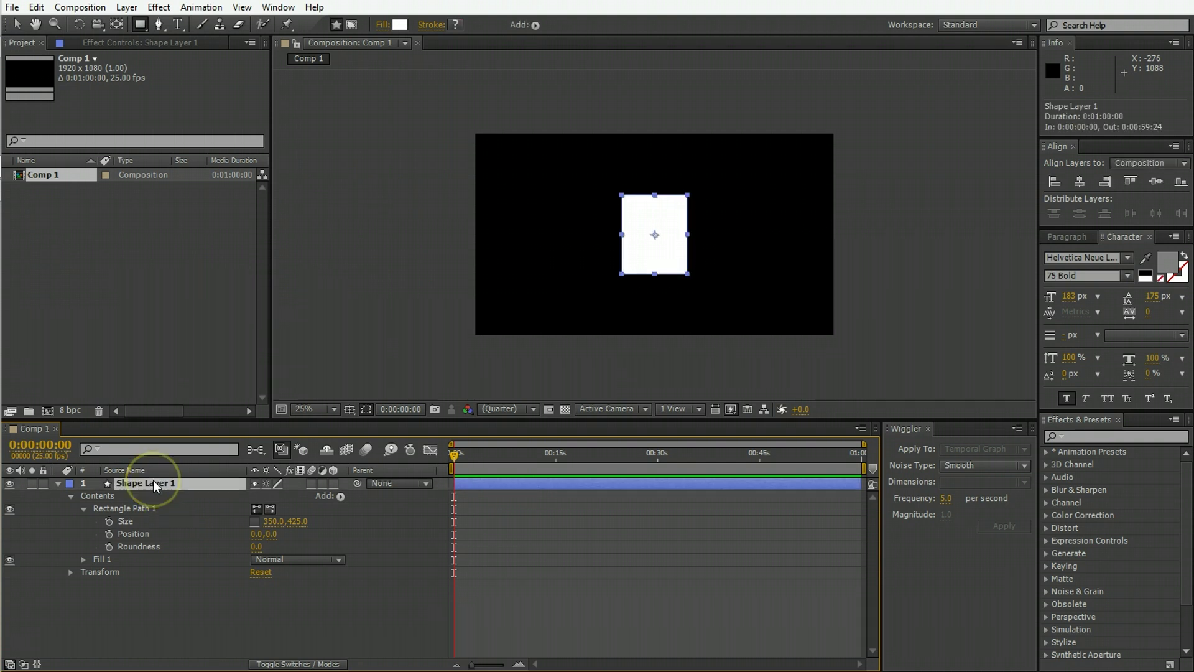
{"action": "key", "text": "ctrl+d"}
{"action": "left_click", "coordinate": [56, 496]}
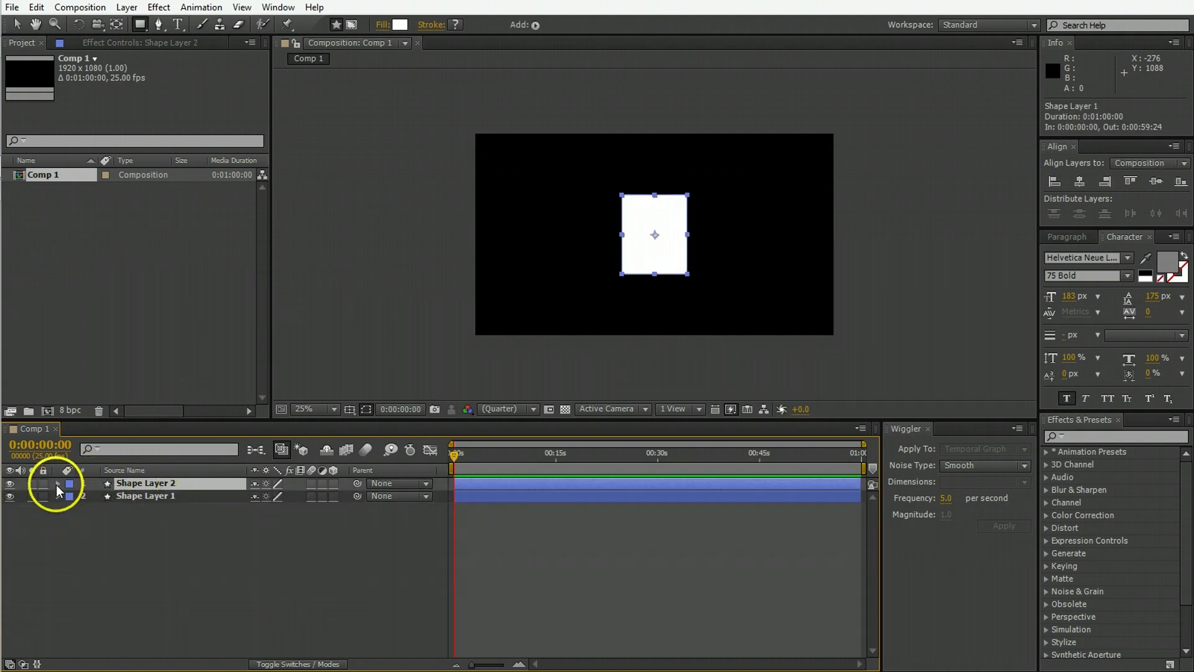
{"action": "left_click", "coordinate": [56, 483]}
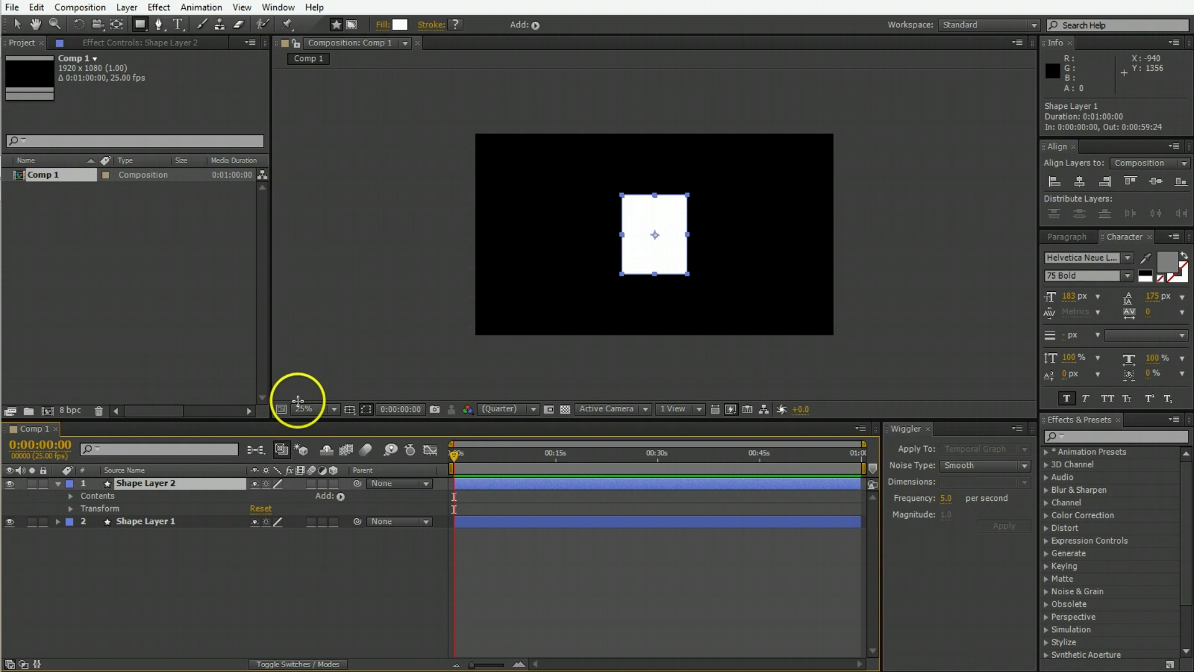
{"action": "left_click", "coordinate": [69, 495]}
{"action": "left_click", "coordinate": [83, 509]}
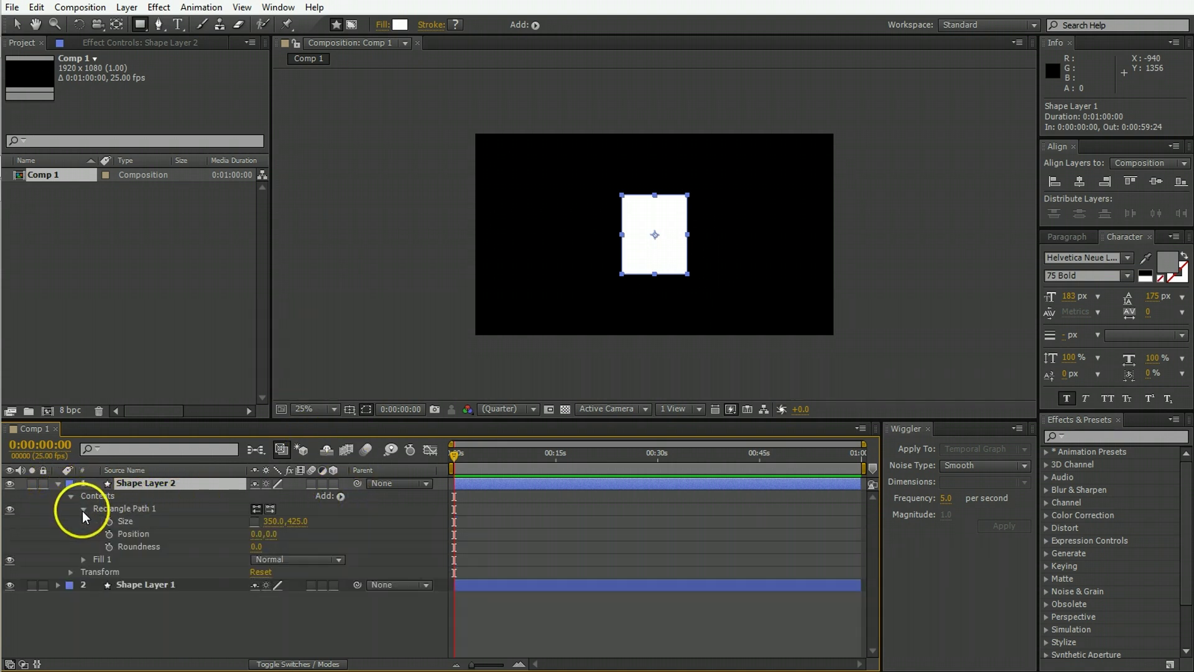
{"action": "left_click", "coordinate": [271, 523]}
{"action": "type", "text": "300"}
{"action": "key", "text": "Tab"}
{"action": "type", "text": "312.5"}
{"action": "left_click", "coordinate": [386, 292]}
Step: Change the smaller rectangle's fill colour to bright red
{"action": "left_click", "coordinate": [397, 25]}
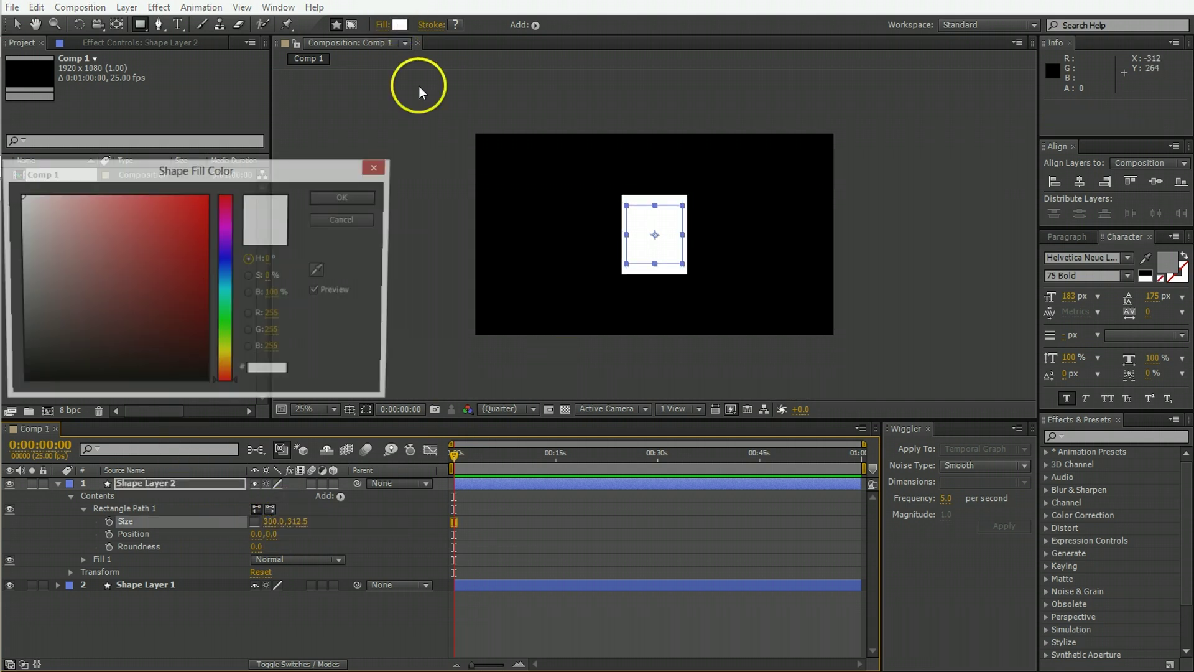
{"action": "left_click", "coordinate": [181, 245]}
{"action": "left_click", "coordinate": [327, 199]}
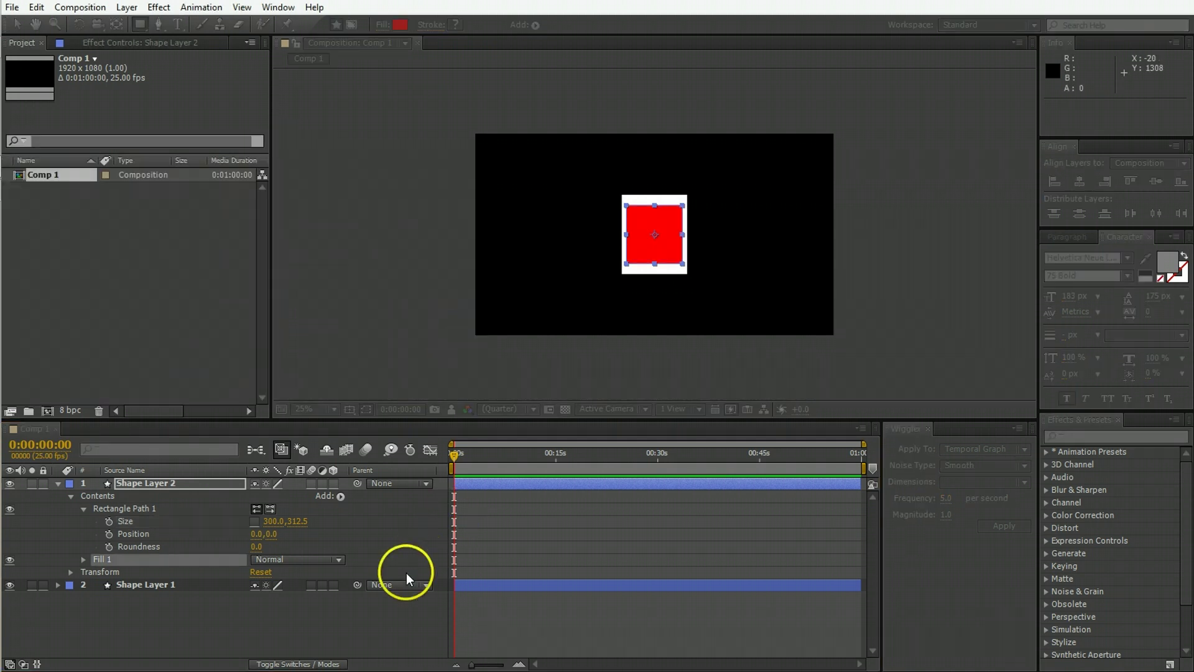
Step: Move the red rectangle up 38 px to leave a wider white strip beneath it
{"action": "key", "text": "v"}
{"action": "key", "text": "period"}
{"action": "key", "text": "shift+Up"}
{"action": "key", "text": "shift+Up"}
{"action": "key", "text": "Up"}
{"action": "key", "text": "Up"}
{"action": "key", "text": "Up"}
{"action": "key", "text": "shift+Up"}
{"action": "key", "text": "Up"}
{"action": "key", "text": "Up"}
{"action": "key", "text": "Up"}
{"action": "key", "text": "Up"}
{"action": "key", "text": "Up"}
{"action": "left_click", "coordinate": [767, 588]}
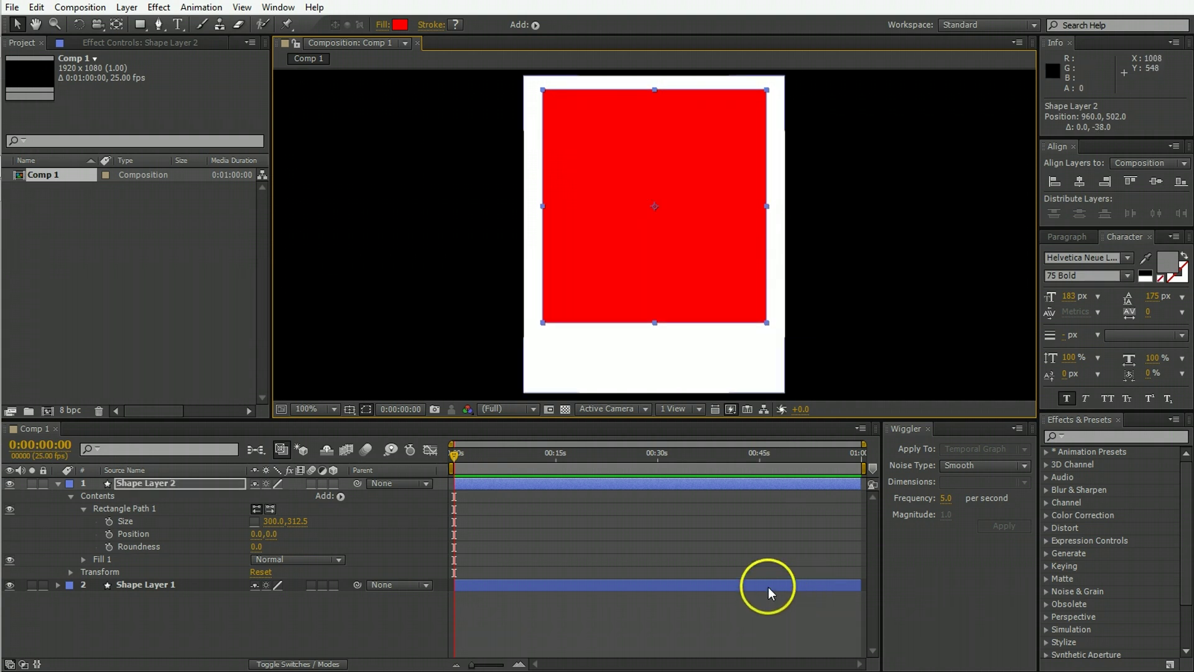
Step: Rename the white rectangle's layer "White backing" and the red rectangle's layer "Photo Alpha"
{"action": "key", "text": "comma"}
{"action": "left_click", "coordinate": [56, 483]}
{"action": "left_click", "coordinate": [181, 494]}
{"action": "key", "text": "Return"}
{"action": "type", "text": "White backing"}
{"action": "key", "text": "Return"}
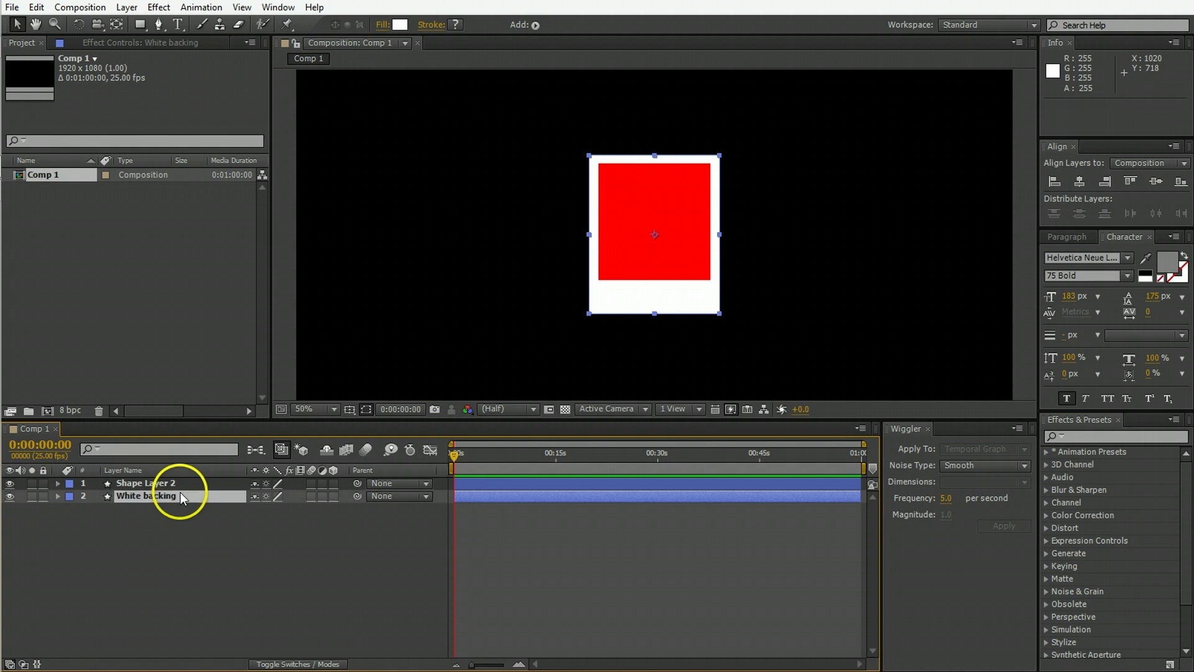
{"action": "left_click", "coordinate": [160, 483]}
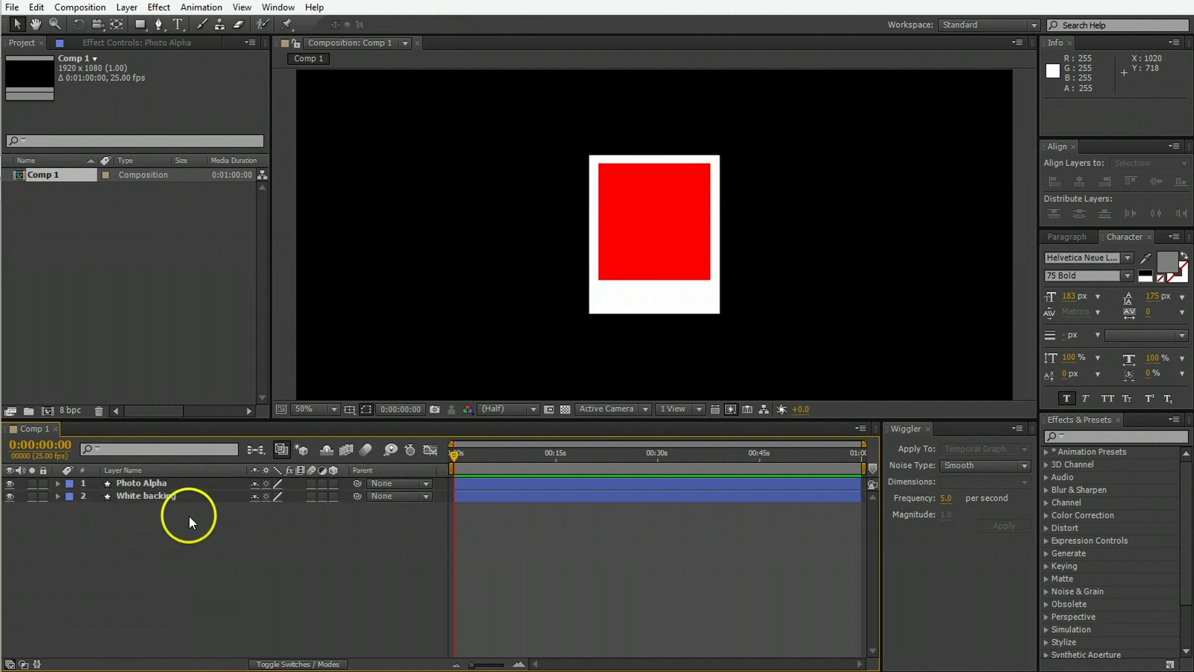
Step: Create a text layer reading "Vacation?" in the composition
{"action": "key", "text": "ctrl+t"}
{"action": "left_click", "coordinate": [504, 292]}
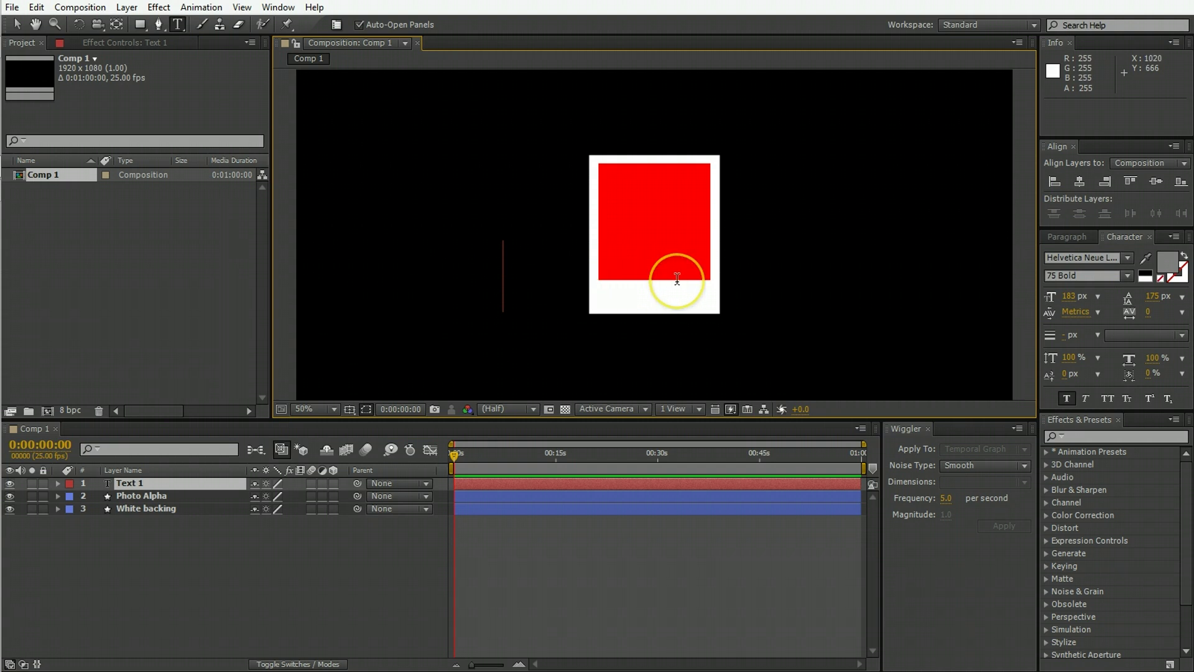
{"action": "type", "text": "Vacation"}
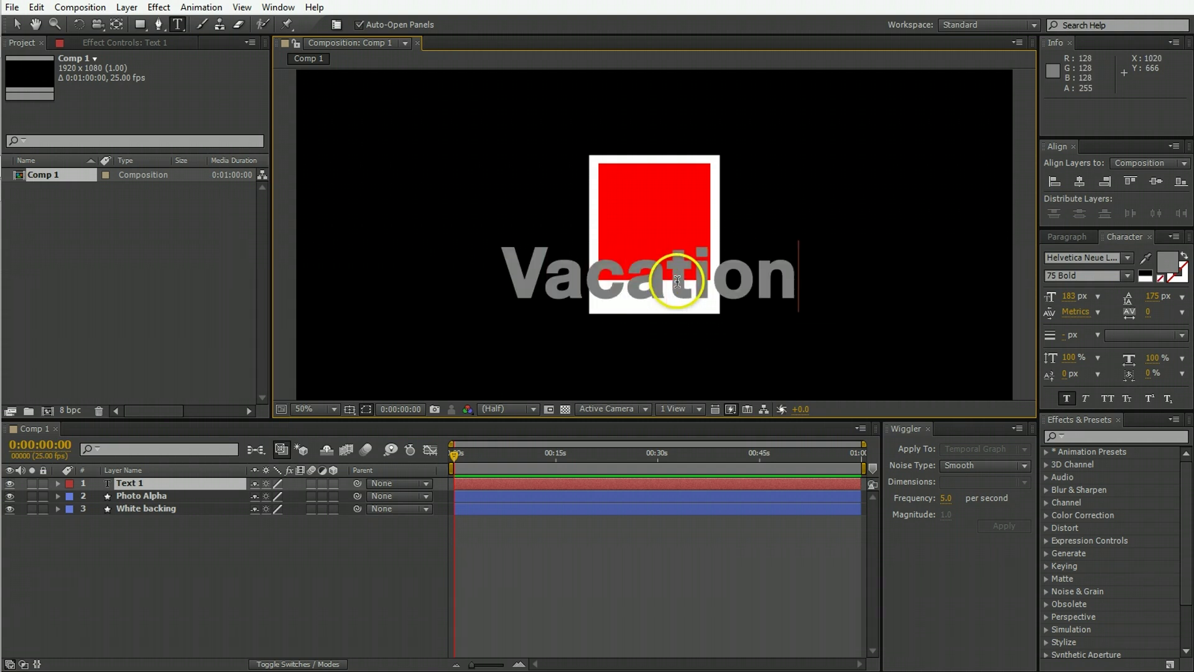
{"action": "type", "text": "?"}
{"action": "key", "text": "Escape"}
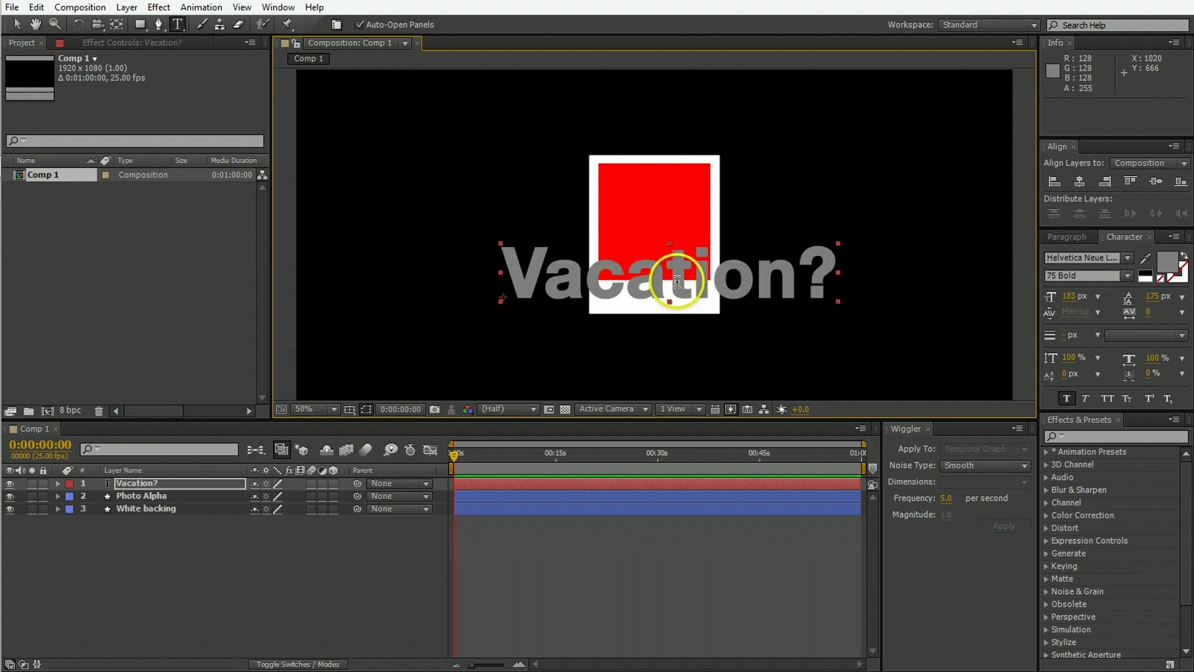
Step: Set the "Vacation?" text's font to Brush Script Std and its fill to dark grey with 20% brightness
{"action": "key", "text": "v"}
{"action": "left_click", "coordinate": [1126, 256]}
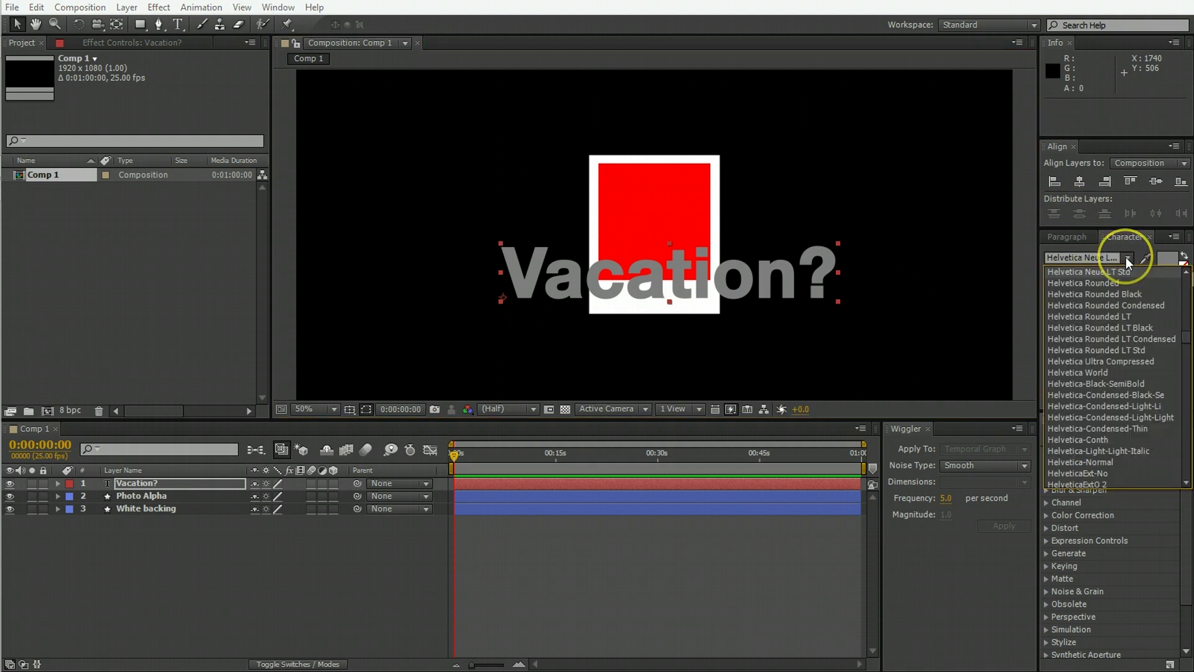
{"action": "left_click_drag", "start_coordinate": [1185, 334], "coordinate": [1190, 286]}
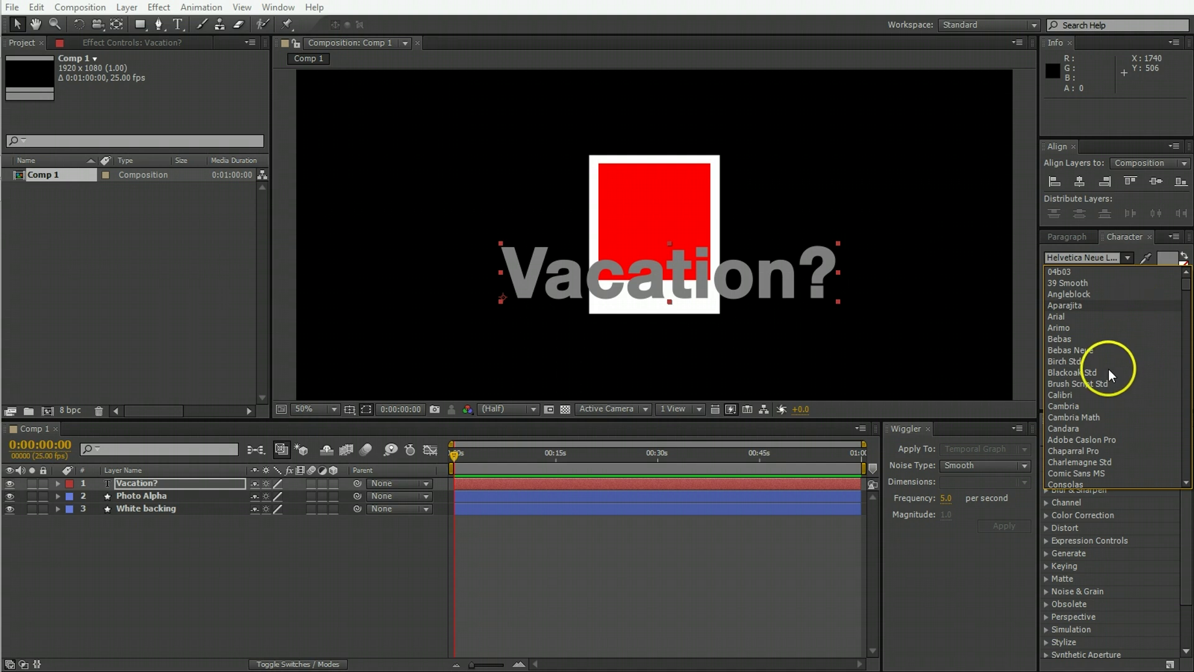
{"action": "left_click", "coordinate": [1096, 384]}
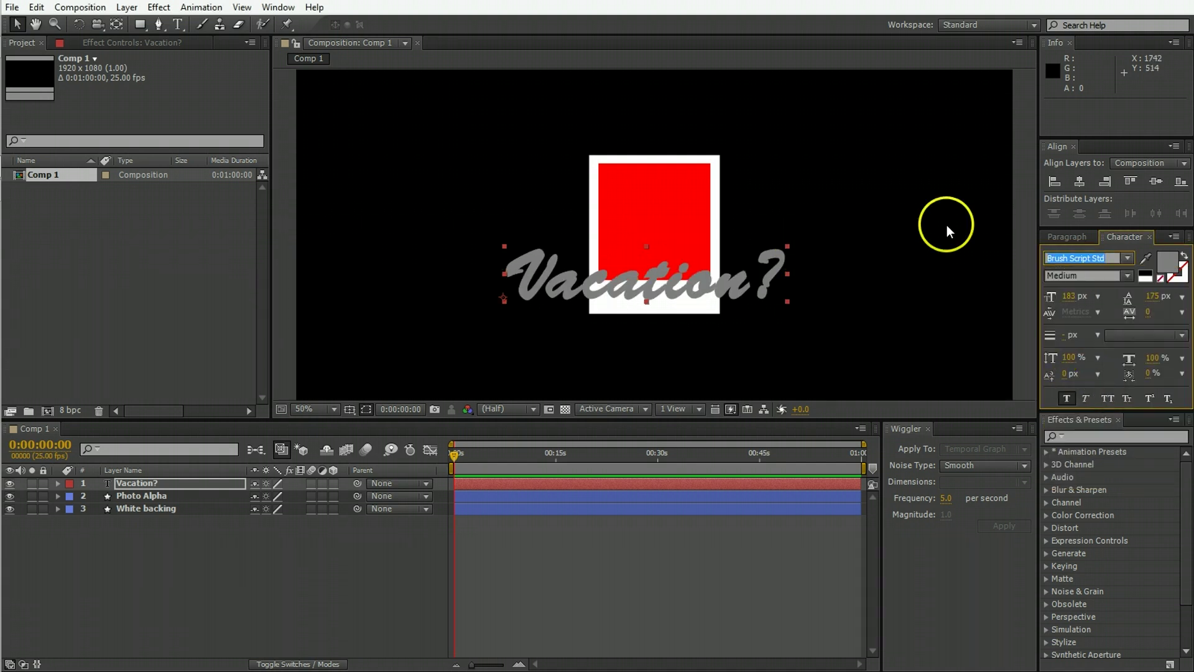
{"action": "left_click", "coordinate": [1147, 275]}
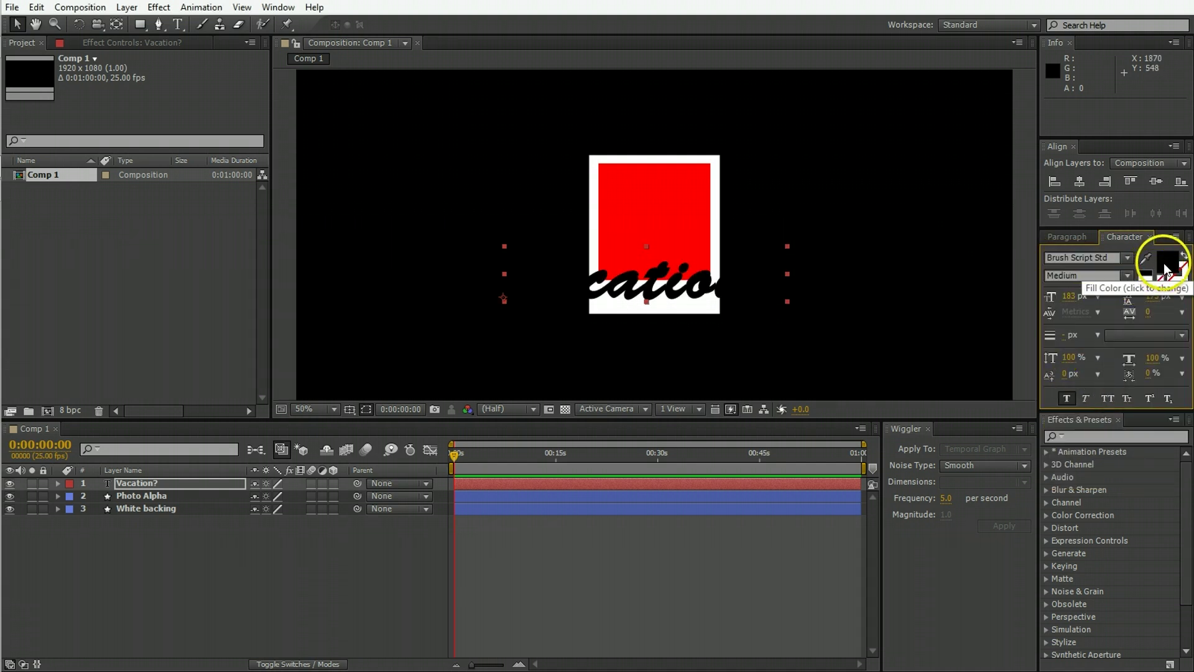
{"action": "left_click", "coordinate": [1169, 260]}
{"action": "left_click", "coordinate": [274, 294]}
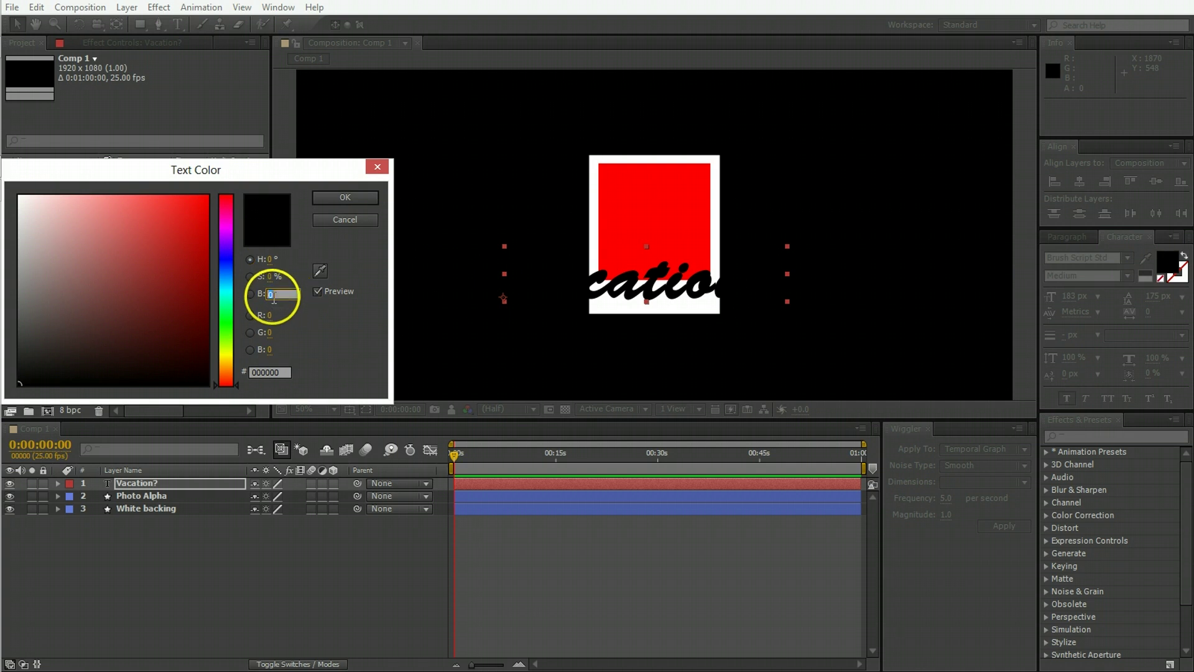
{"action": "type", "text": "20"}
{"action": "key", "text": "Return"}
Step: Scale the "Vacation?" text to about 42% and fit it into the white strip below the red rectangle
{"action": "left_click_drag", "start_coordinate": [787, 246], "coordinate": [650, 312]}
{"action": "key", "text": "ctrl+z"}
{"action": "scroll", "coordinate": [658, 299], "scroll_direction": "up", "scroll_amount": 2}
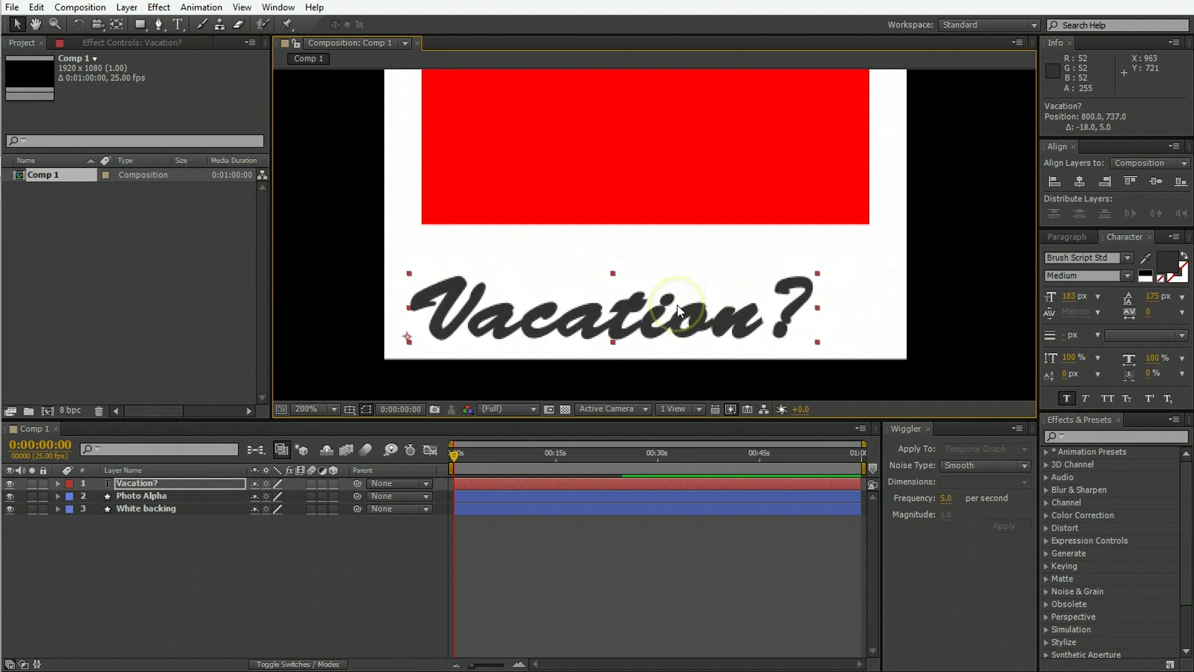
{"action": "left_click_drag", "start_coordinate": [820, 273], "coordinate": [881, 246]}
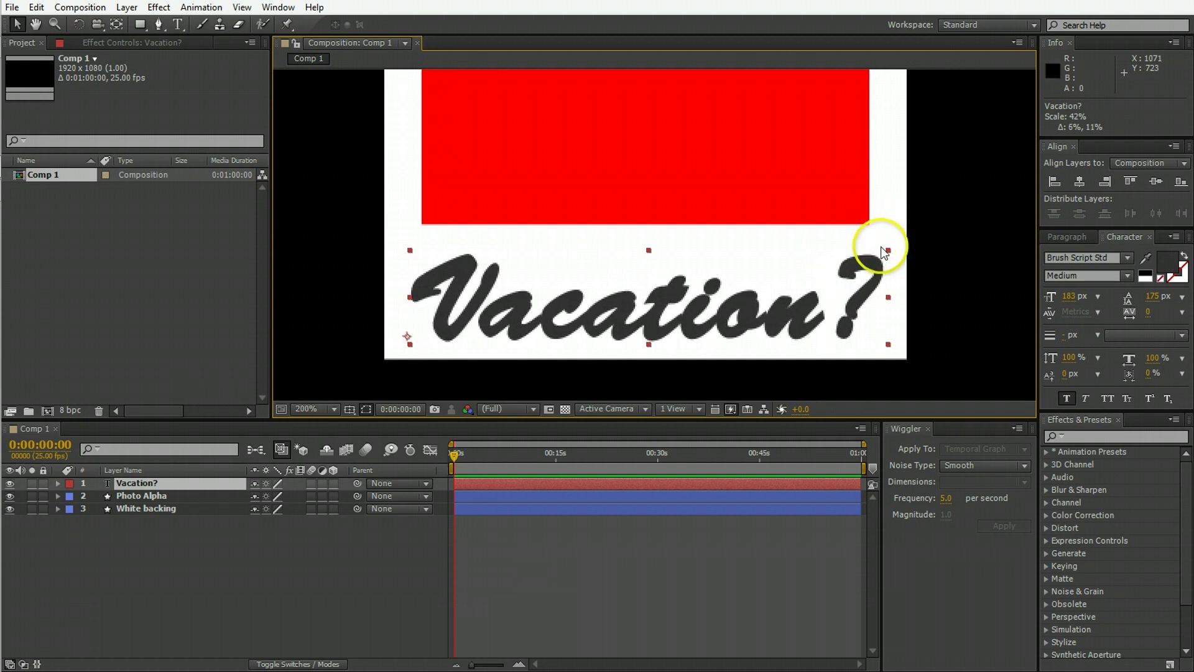
{"action": "key", "text": "comma"}
{"action": "key", "text": "comma"}
{"action": "left_click", "coordinate": [363, 550]}
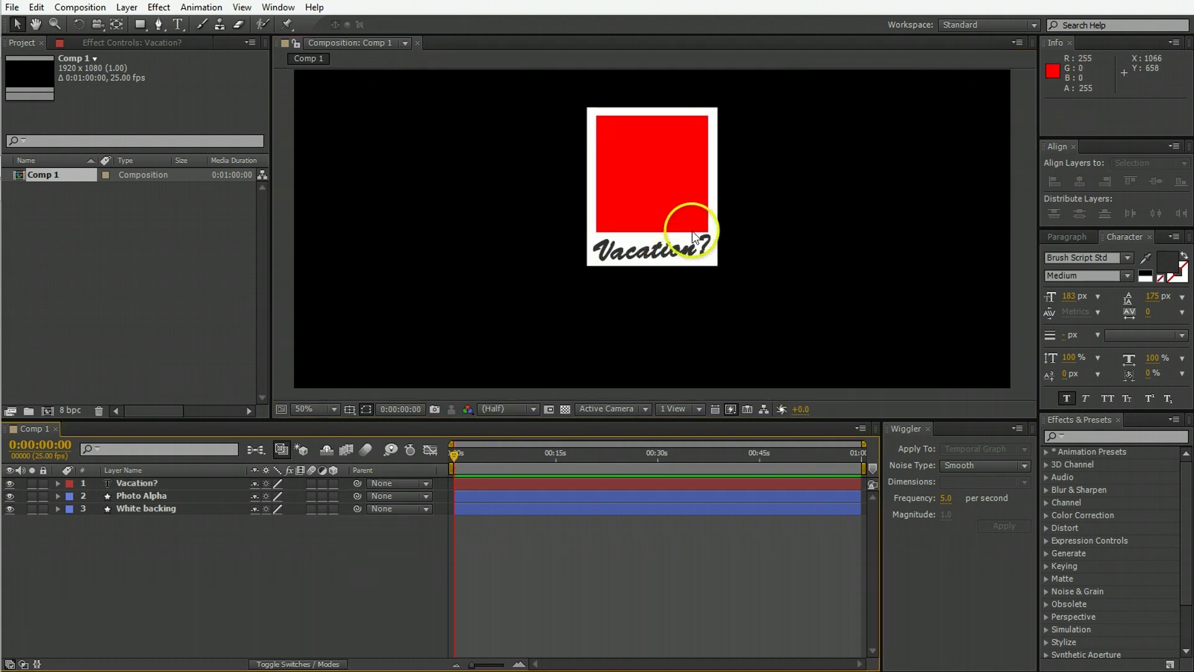
Step: Import the Beach Still image from My Pictures and place it between the Photo Alpha and White backing layers
{"action": "double_click", "coordinate": [87, 235]}
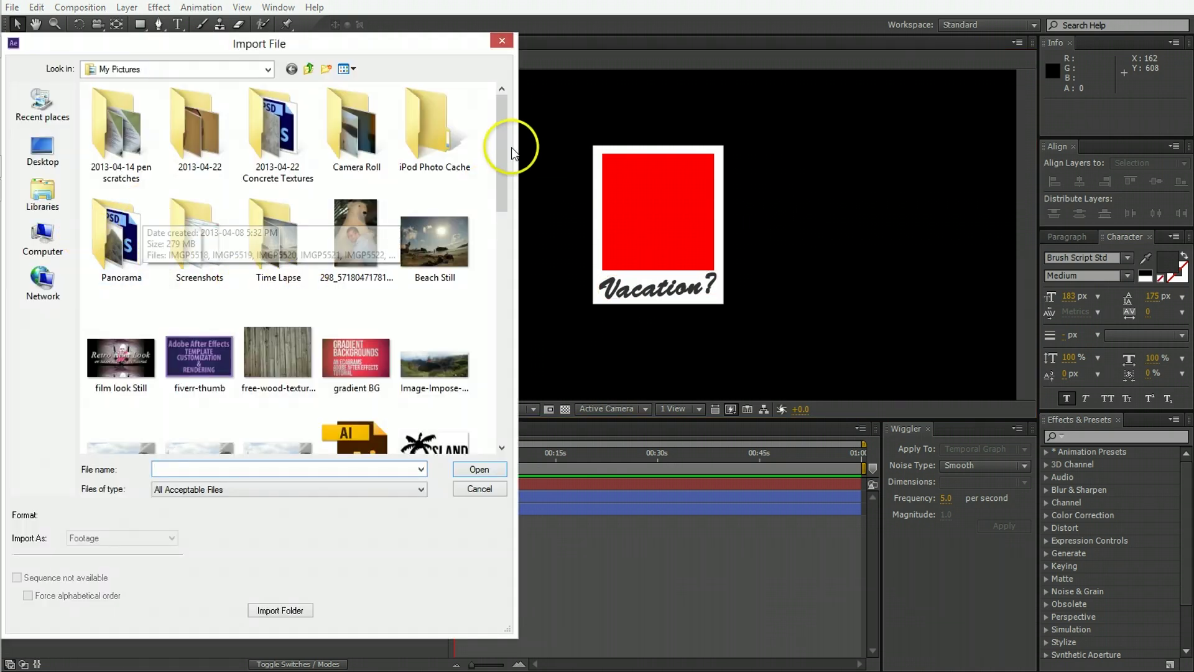
{"action": "scroll", "coordinate": [506, 160], "scroll_direction": "down", "scroll_amount": 1}
{"action": "double_click", "coordinate": [451, 183]}
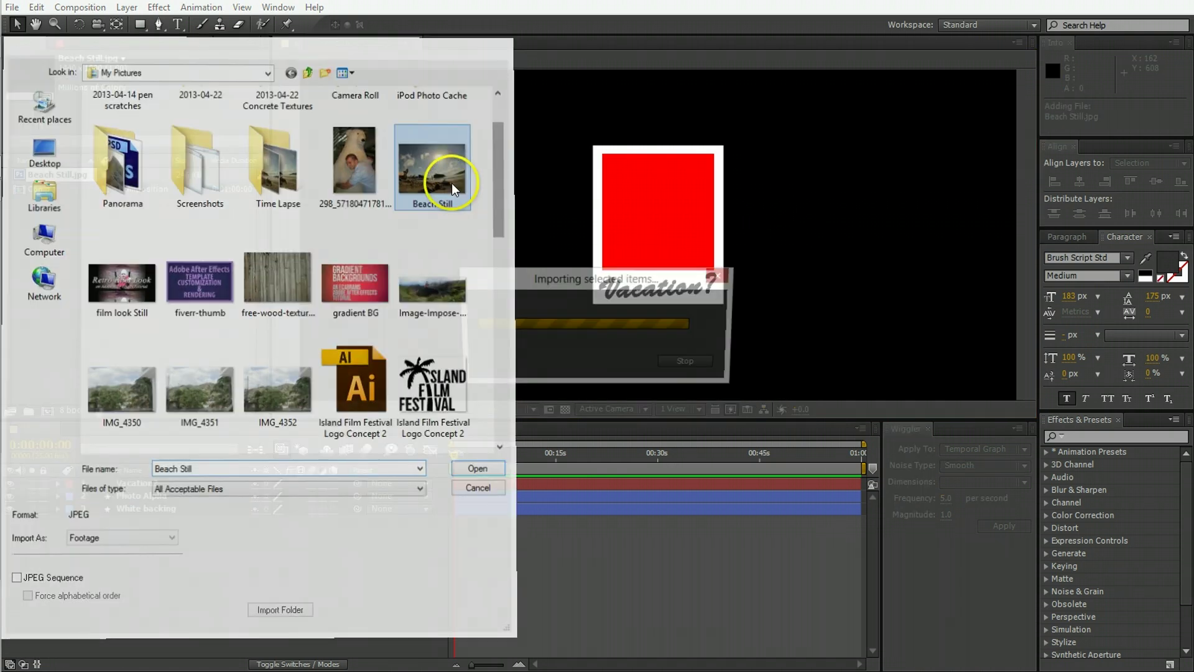
{"action": "left_click_drag", "start_coordinate": [76, 177], "coordinate": [170, 499]}
Step: Scale the Beach Still.jpg layer down uniformly to 39%
{"action": "scroll", "coordinate": [708, 212], "scroll_direction": "down", "scroll_amount": 1}
{"action": "left_click_drag", "start_coordinate": [790, 329], "coordinate": [701, 251]}
{"action": "key", "text": "ctrl+z"}
{"action": "left_click", "coordinate": [790, 330]}
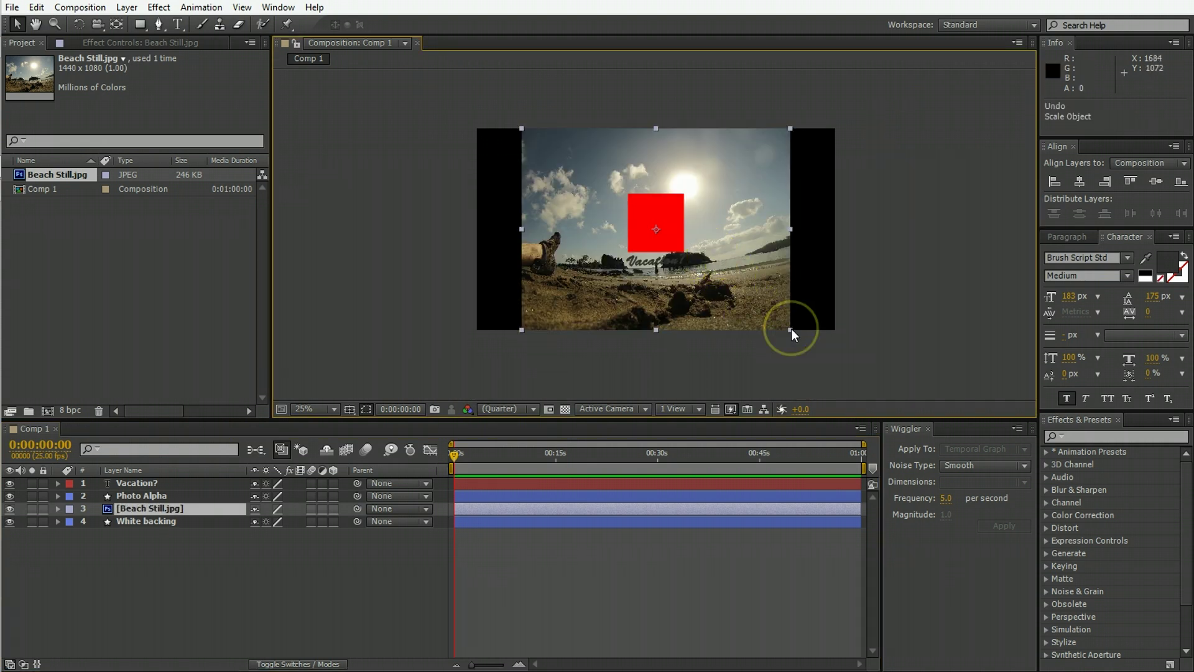
{"action": "key", "text": "alt+shift+KP_Subtract"}
{"action": "key", "text": "alt+shift+KP_Subtract"}
{"action": "key", "text": "alt+shift+KP_Subtract"}
{"action": "key", "text": "alt+shift+KP_Subtract"}
{"action": "key", "text": "alt+shift+KP_Subtract"}
{"action": "key", "text": "alt+shift+KP_Subtract"}
Step: Set Beach Still.jpg's track matte to Alpha Matte "Photo Alpha" and adjust how the photo sits inside the frame
{"action": "left_click", "coordinate": [283, 664]}
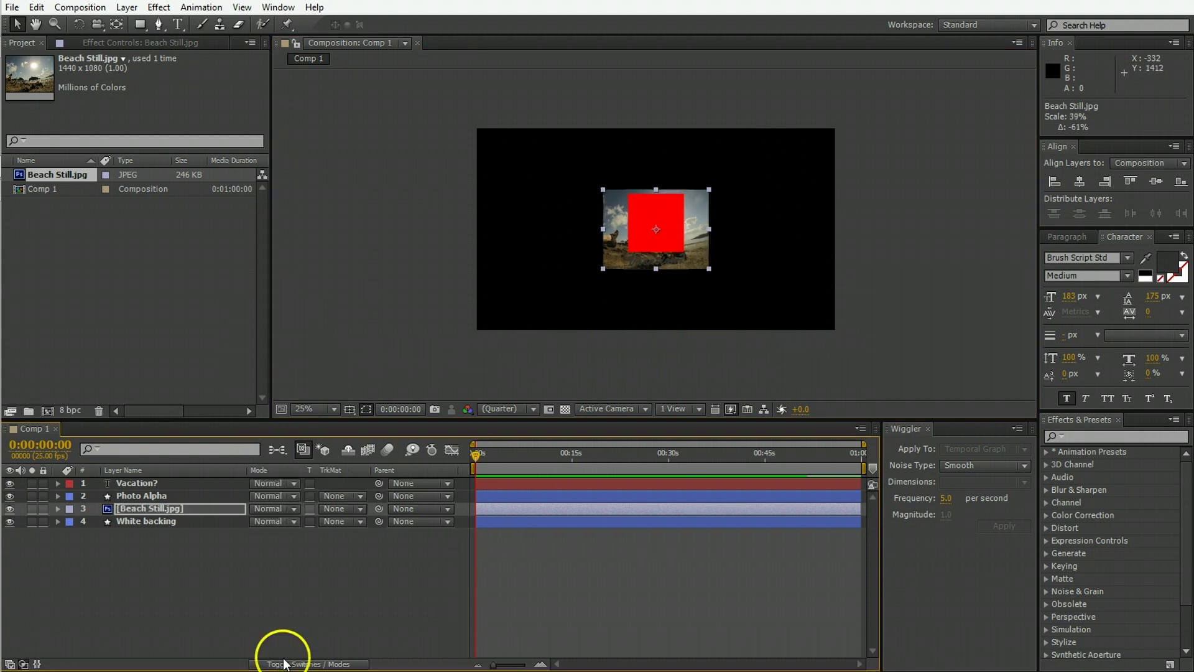
{"action": "left_click", "coordinate": [339, 509]}
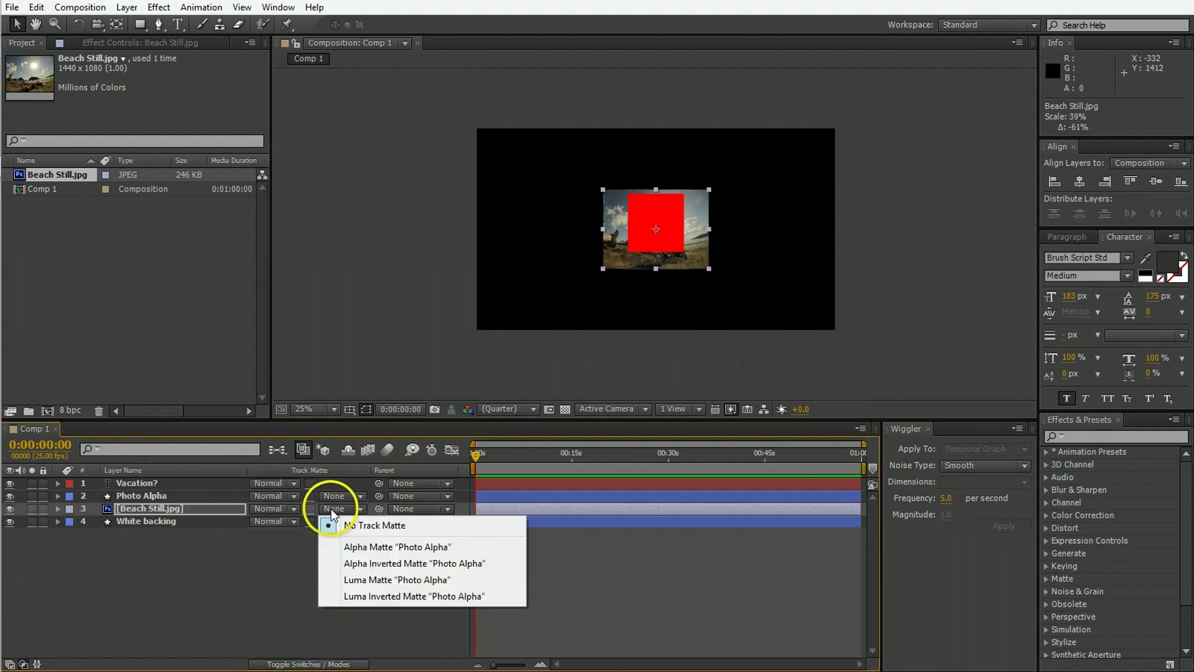
{"action": "left_click", "coordinate": [367, 548]}
{"action": "key", "text": "period"}
{"action": "left_click_drag", "start_coordinate": [720, 285], "coordinate": [745, 257]}
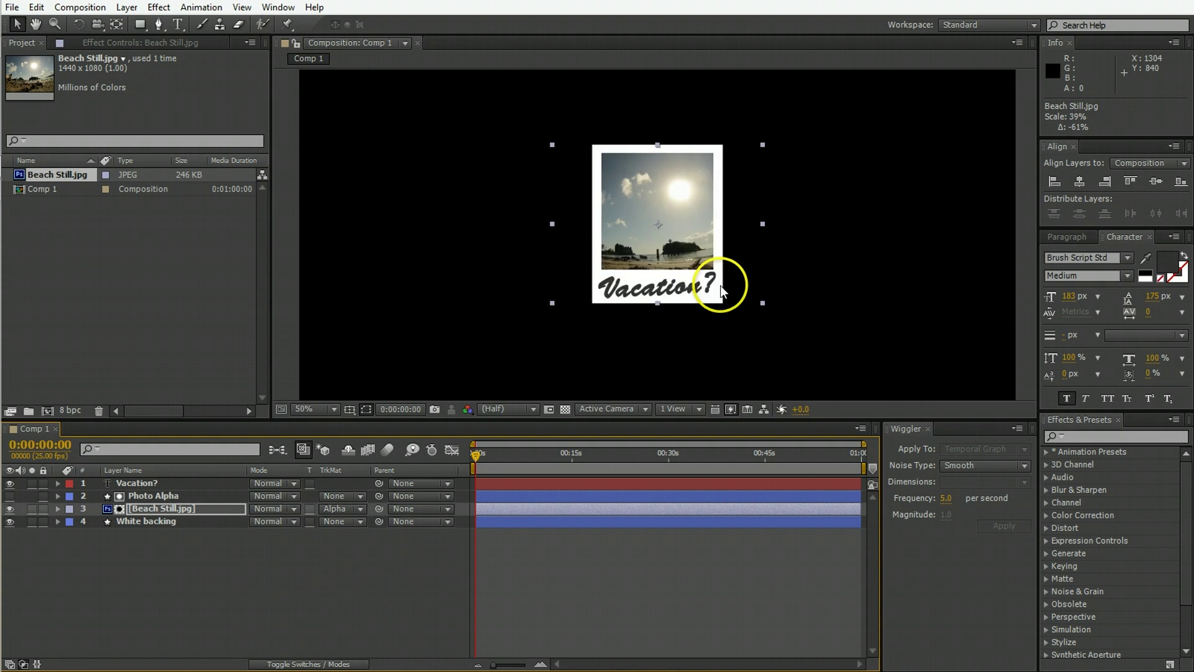
{"action": "left_click", "coordinate": [319, 577]}
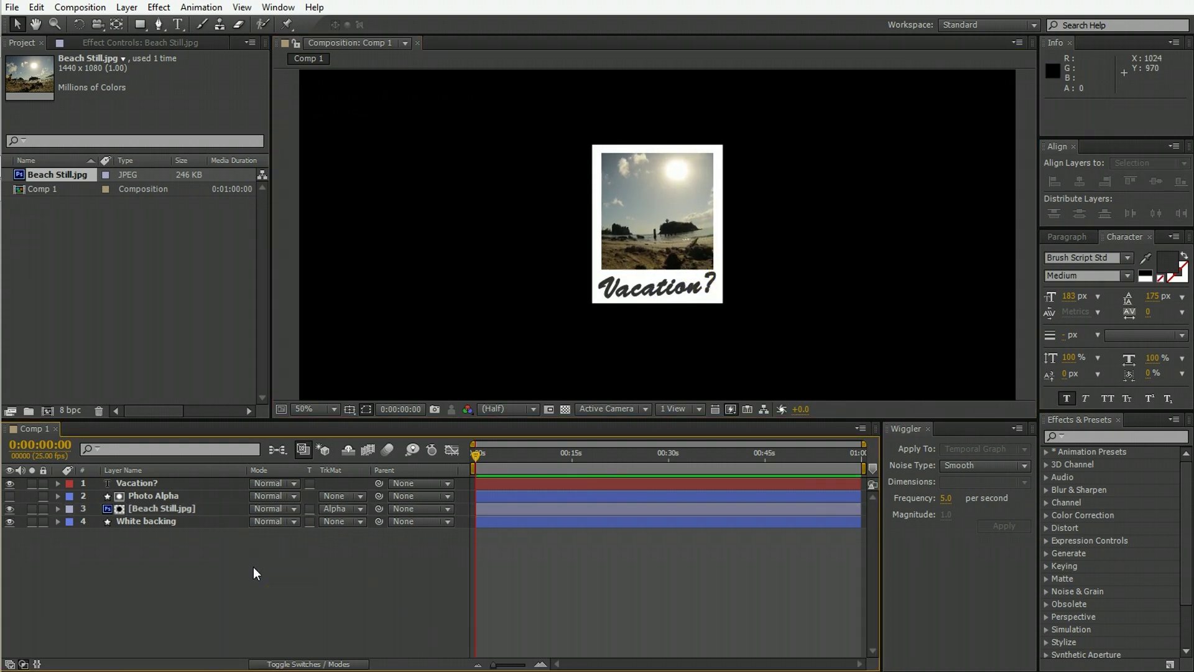
Step: Turn all four layers, from the Vacation? text to White backing, into 3D layers
{"action": "left_click", "coordinate": [320, 662]}
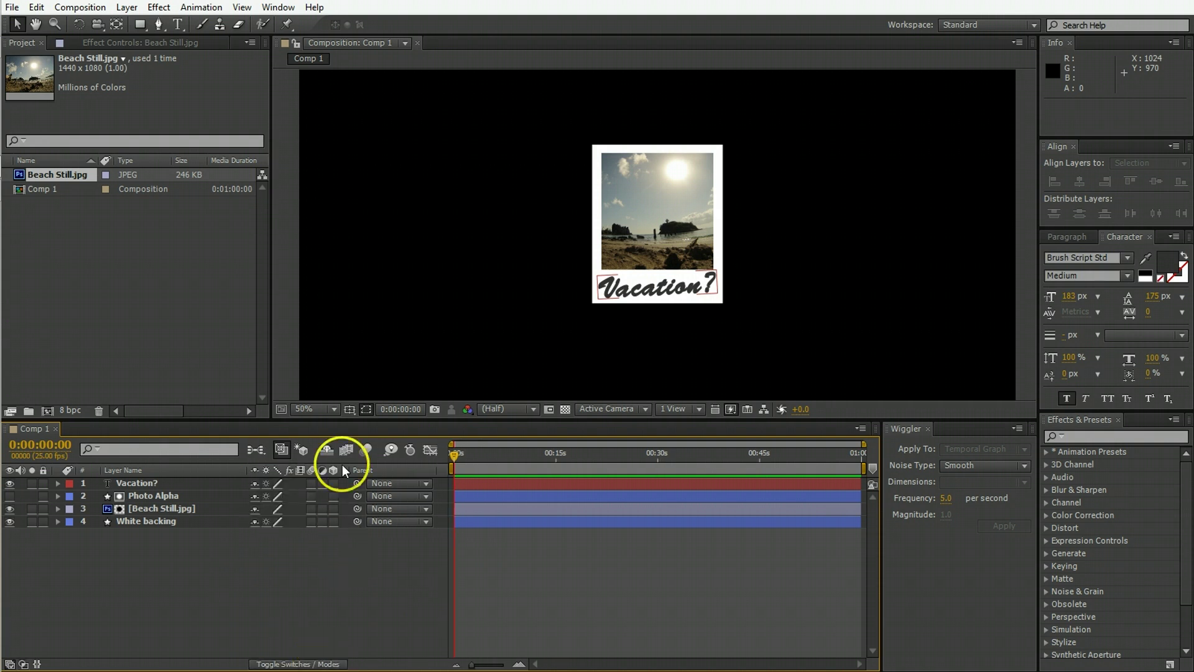
{"action": "left_click_drag", "start_coordinate": [334, 483], "coordinate": [336, 523]}
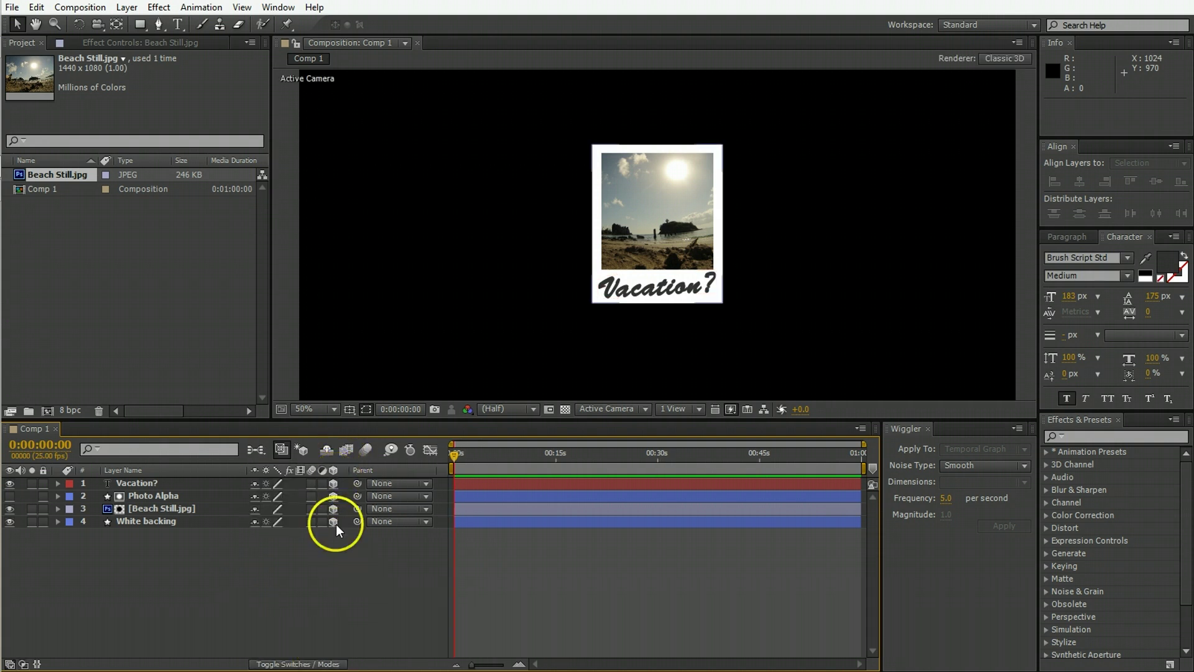
Step: Nudge the Beach Still.jpg layer forward on the Z axis with a tiny negative Z position value
{"action": "left_click", "coordinate": [176, 510]}
{"action": "key", "text": "p"}
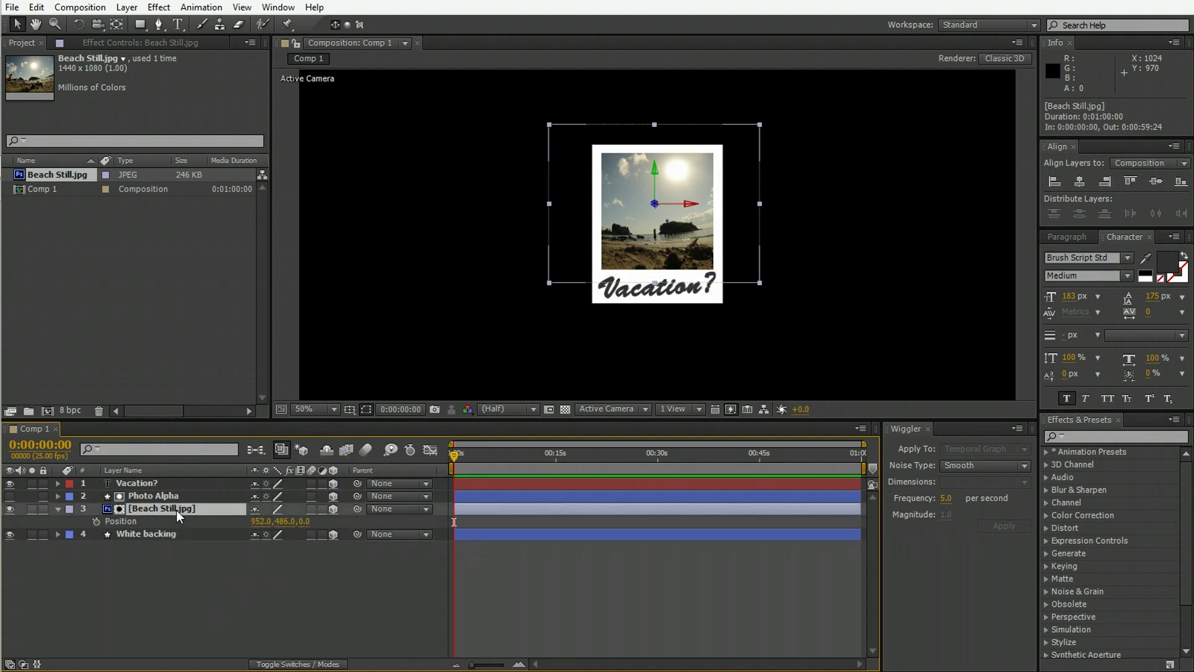
{"action": "left_click", "coordinate": [305, 521]}
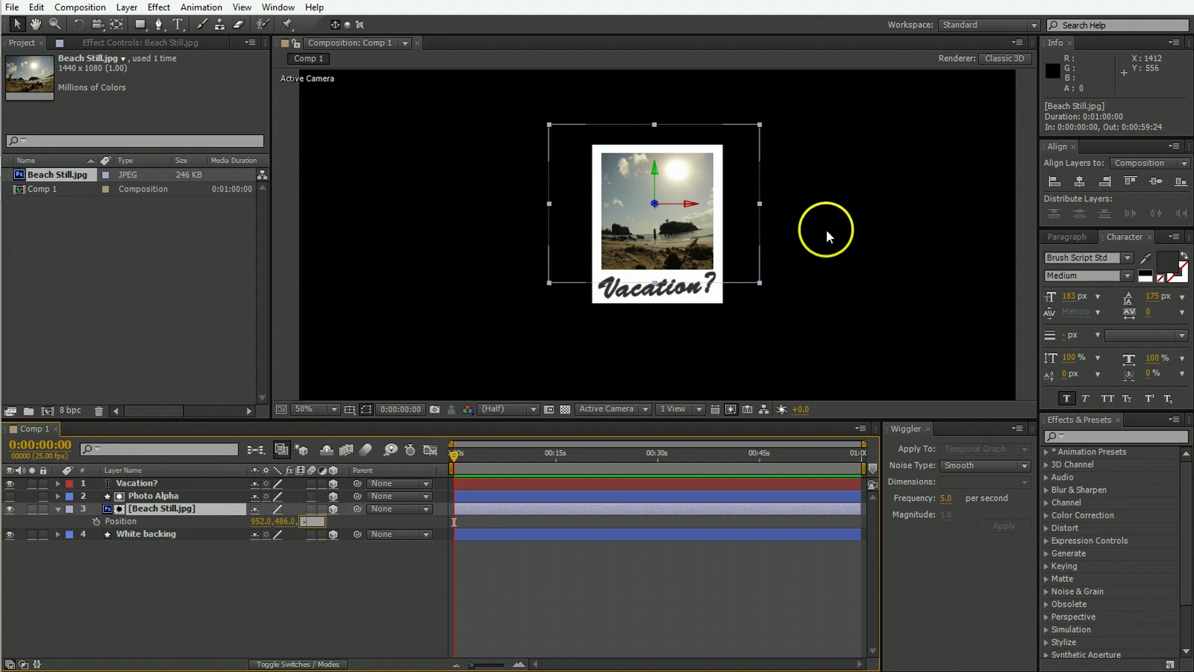
{"action": "type", "text": "-"}
{"action": "key", "text": "Return"}
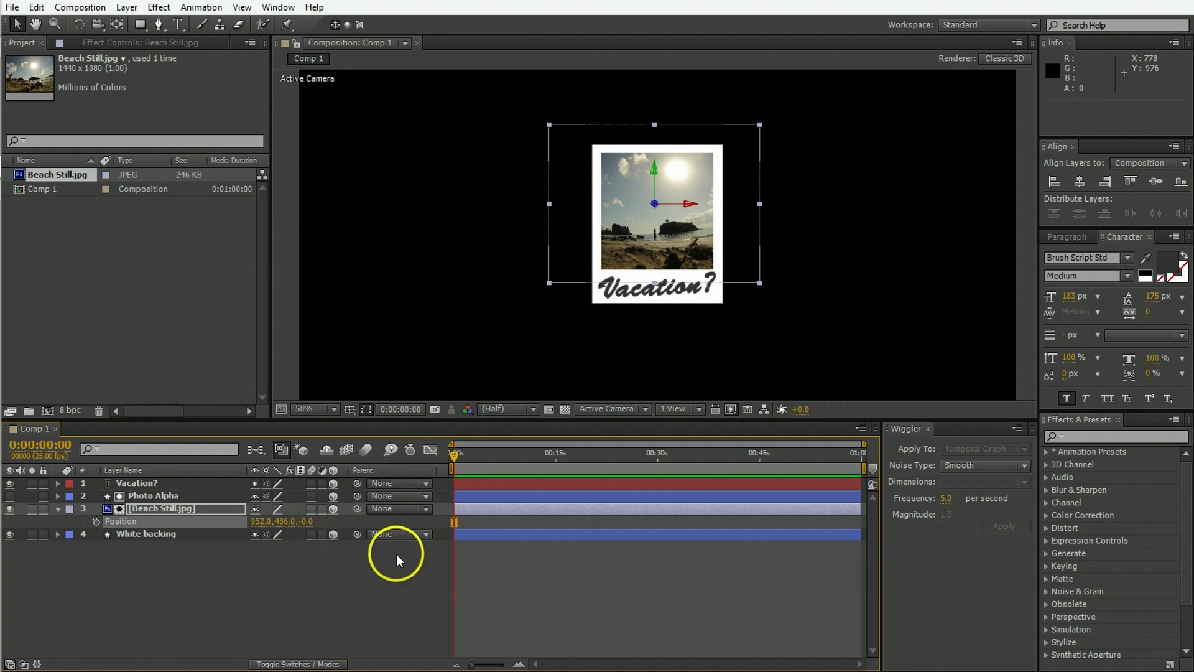
{"action": "left_click", "coordinate": [275, 573]}
{"action": "left_click", "coordinate": [59, 509]}
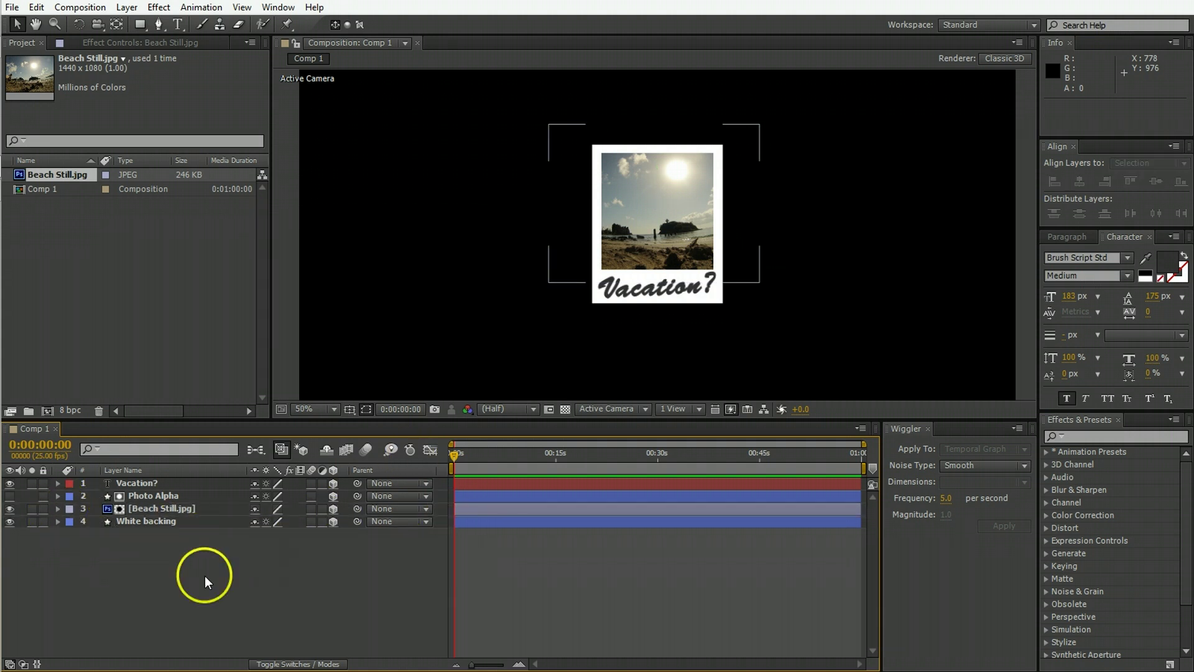
Step: Turn on Casts Shadows in the White backing layer's Material Options
{"action": "left_click", "coordinate": [154, 520]}
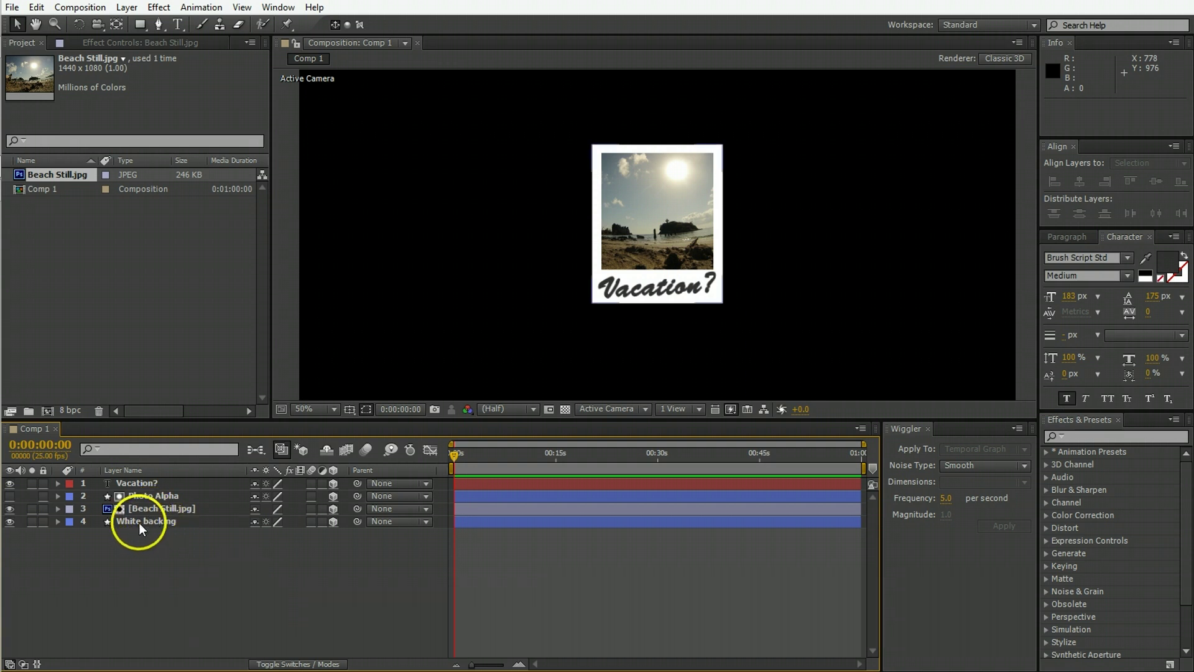
{"action": "left_click", "coordinate": [139, 523]}
{"action": "key", "text": "a"}
{"action": "key", "text": "a"}
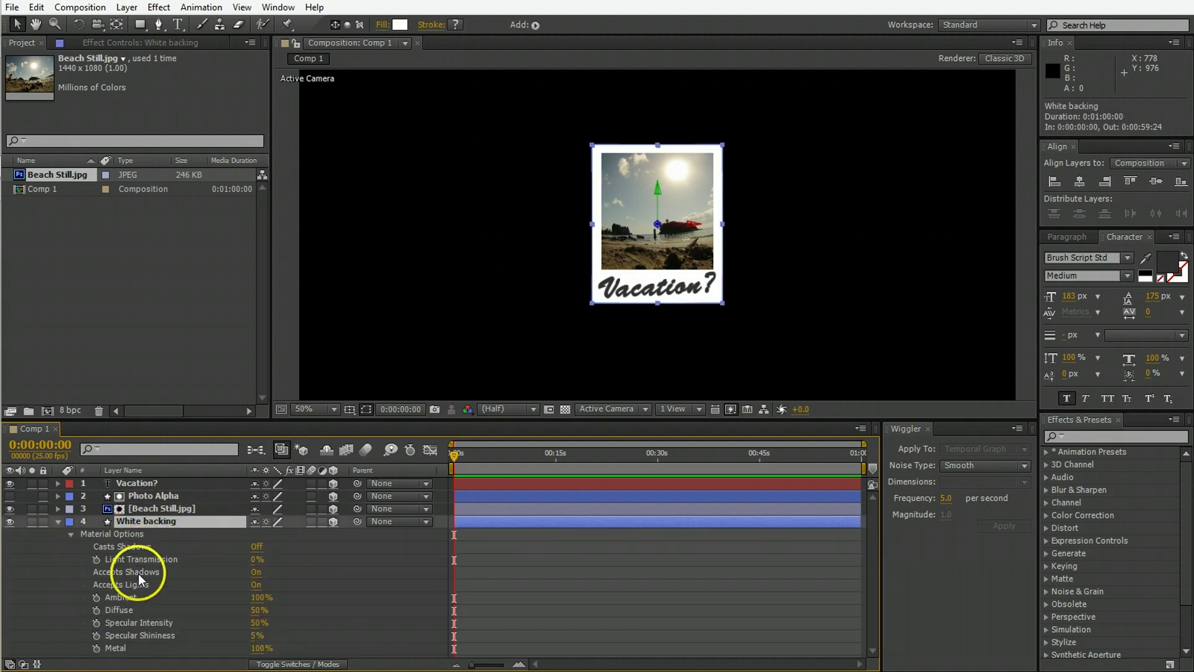
{"action": "left_click", "coordinate": [256, 547]}
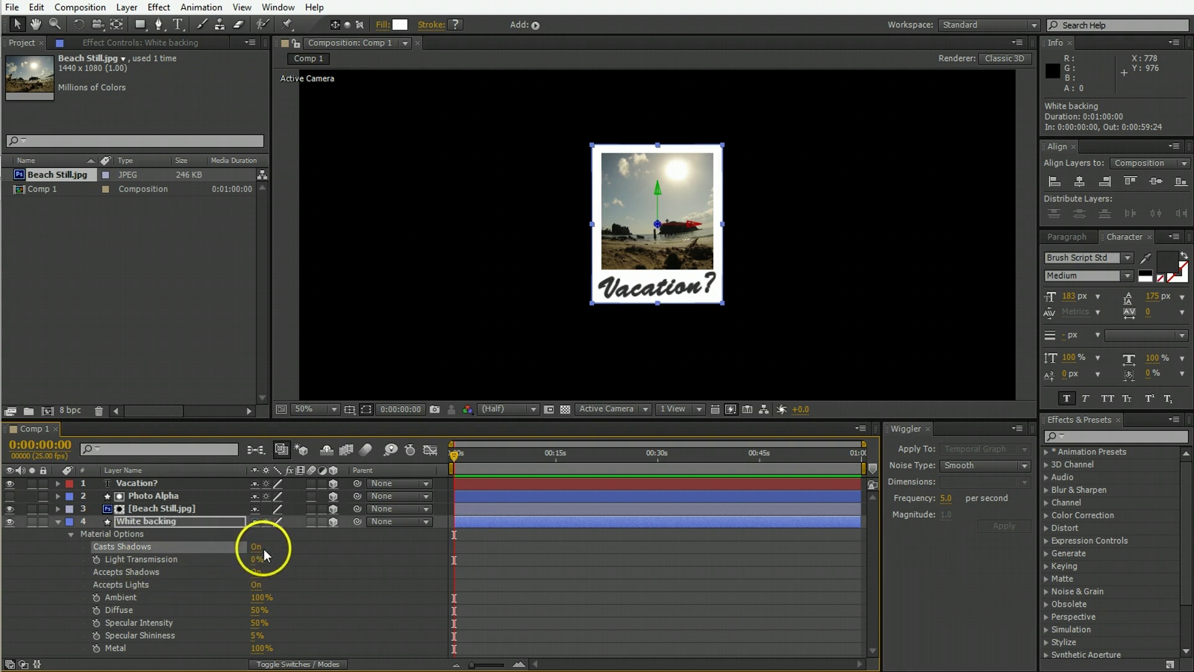
{"action": "left_click", "coordinate": [58, 520]}
Step: Pre-compose all four layers, from Vacation? to White backing, as "Photo 1" and collapse its transformations
{"action": "left_click", "coordinate": [137, 483]}
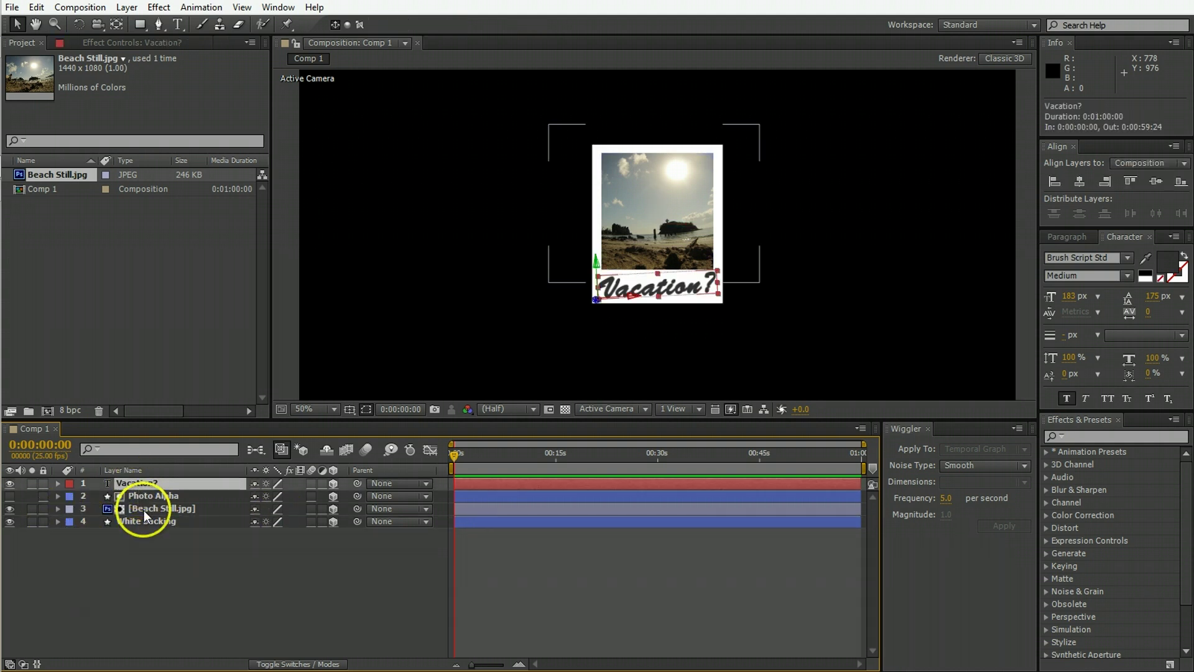
{"action": "left_click", "coordinate": [143, 520], "text": "shift"}
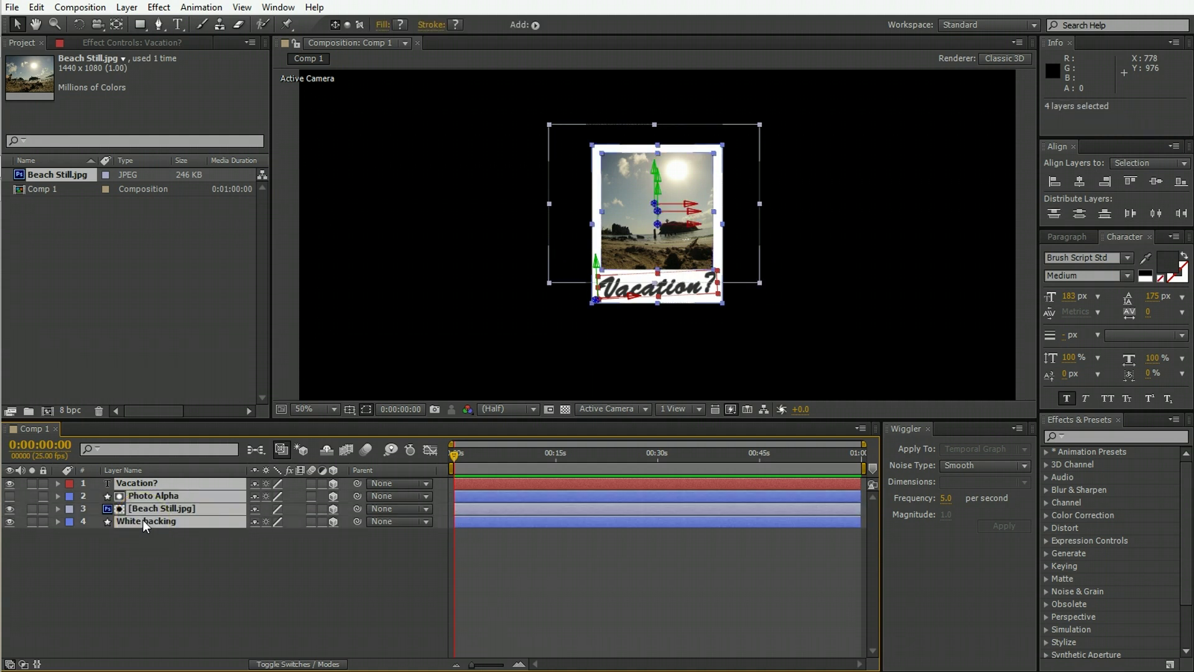
{"action": "key", "text": "ctrl+shift+c"}
{"action": "type", "text": "Photo 1"}
{"action": "key", "text": "Return"}
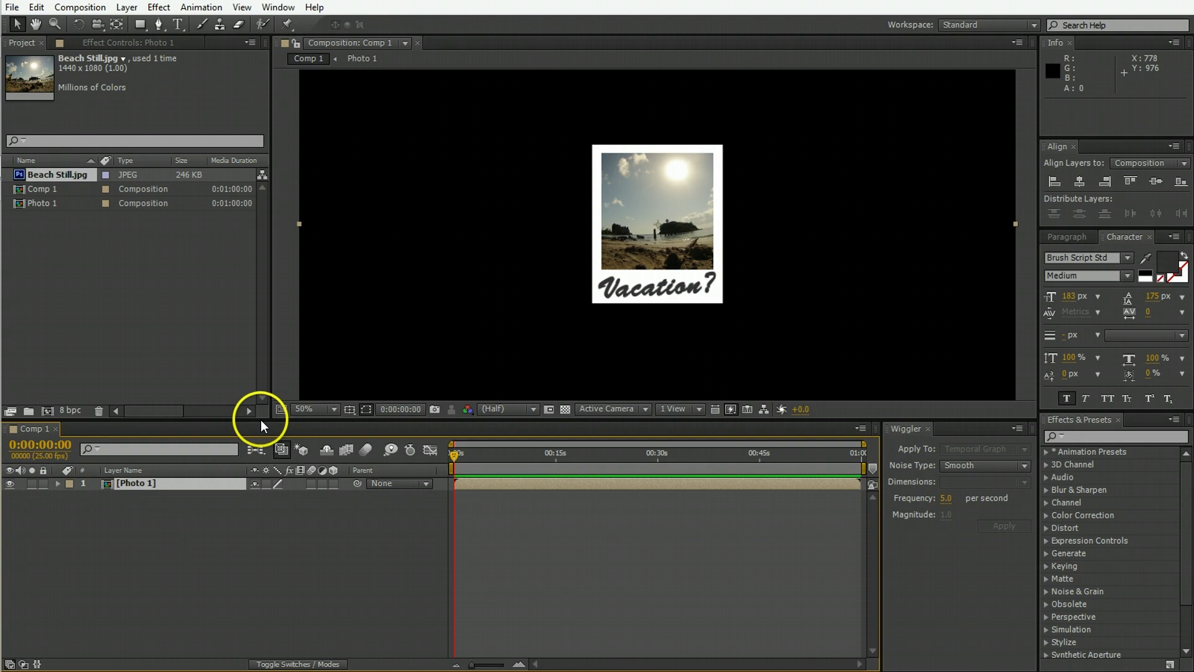
{"action": "left_click", "coordinate": [268, 486]}
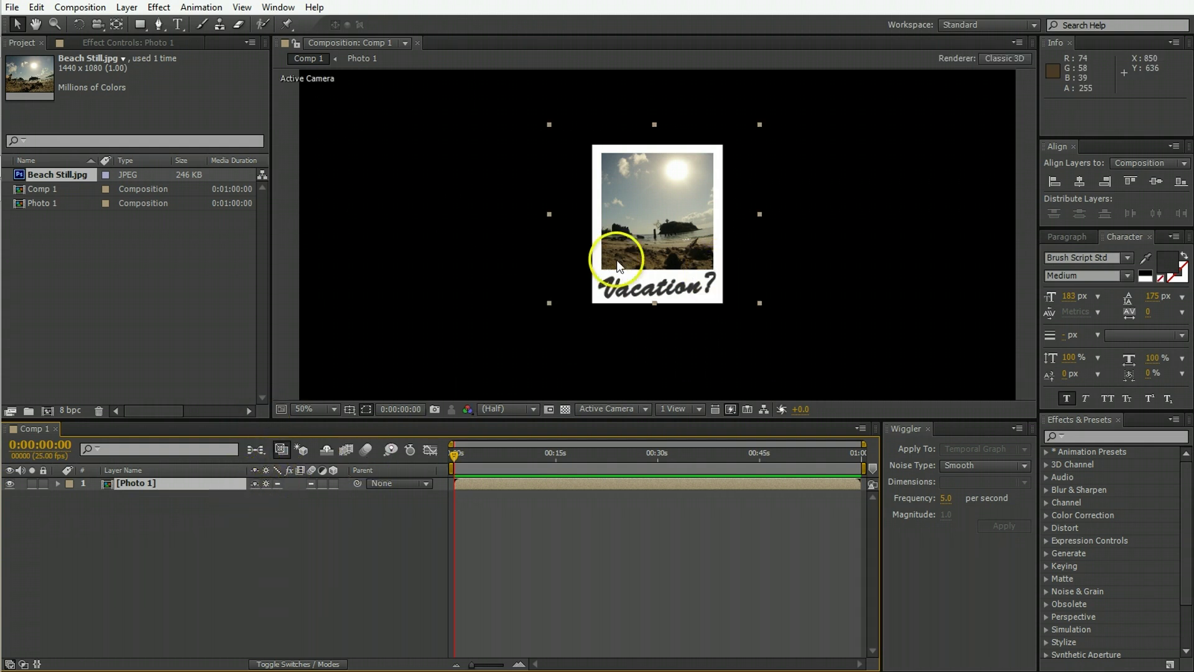
Step: Create a 1920 x 1080 px solid in light grey with 0% saturation and 90% brightness
{"action": "scroll", "coordinate": [615, 271], "scroll_direction": "down", "scroll_amount": 2}
{"action": "left_click", "coordinate": [298, 529]}
{"action": "right_click", "coordinate": [137, 524]}
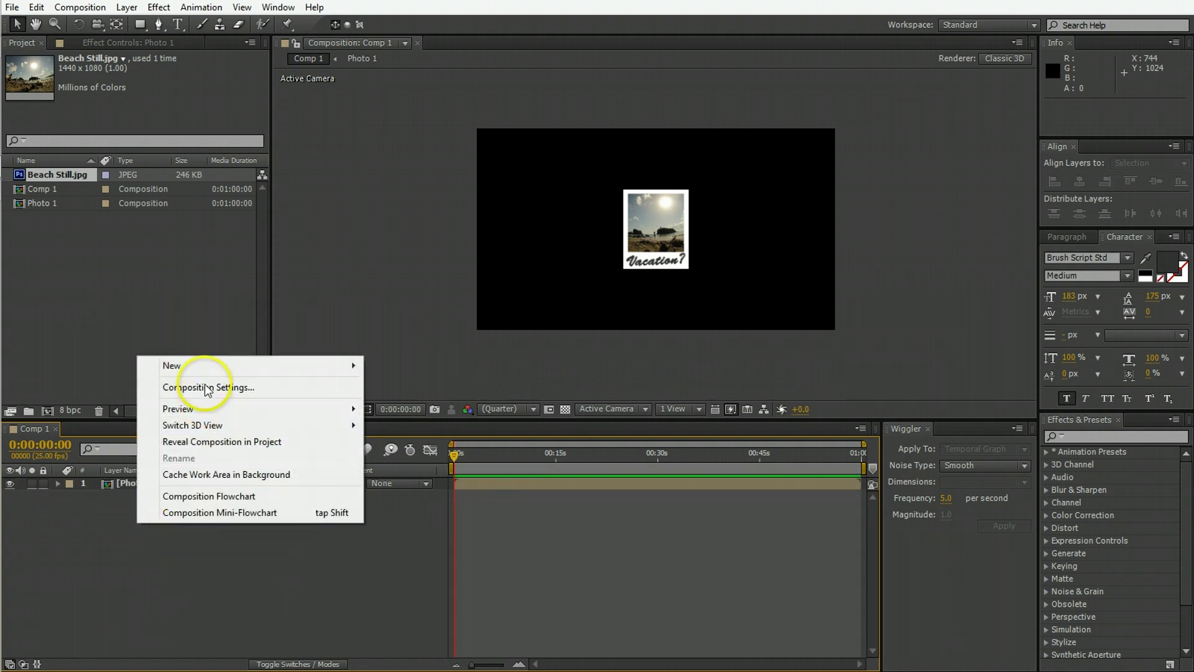
{"action": "mouse_move", "coordinate": [254, 368]}
{"action": "left_click", "coordinate": [425, 403]}
{"action": "left_click", "coordinate": [286, 404]}
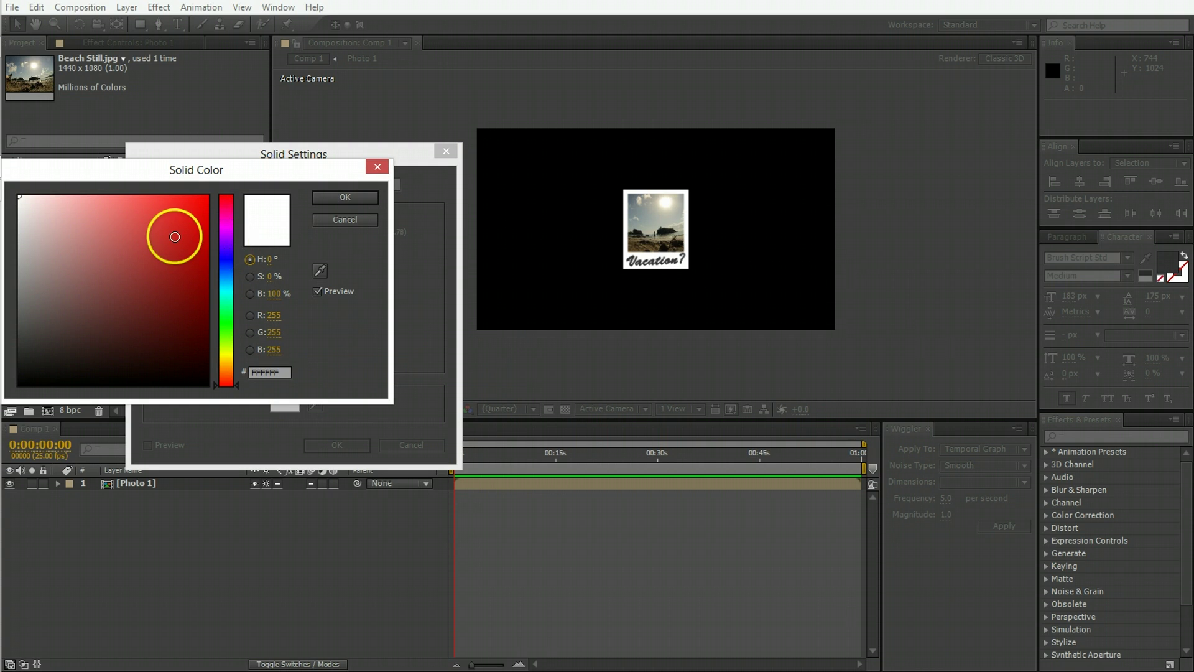
{"action": "left_click", "coordinate": [19, 226]}
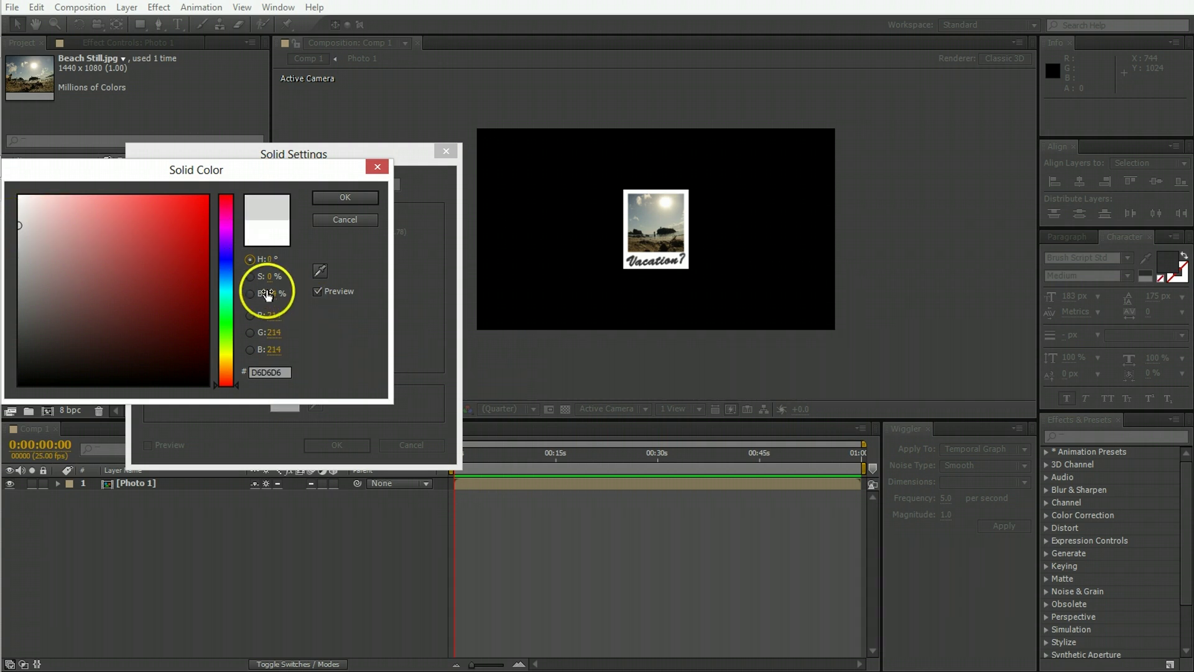
{"action": "left_click", "coordinate": [268, 295]}
{"action": "type", "text": "90"}
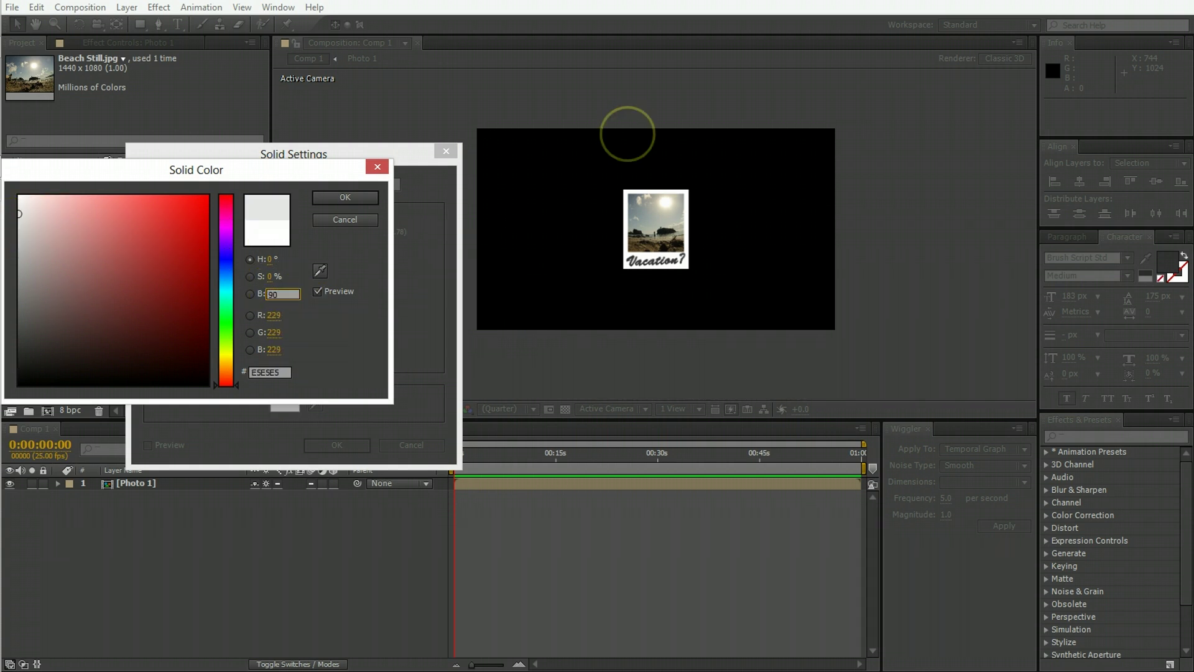
{"action": "key", "text": "Return"}
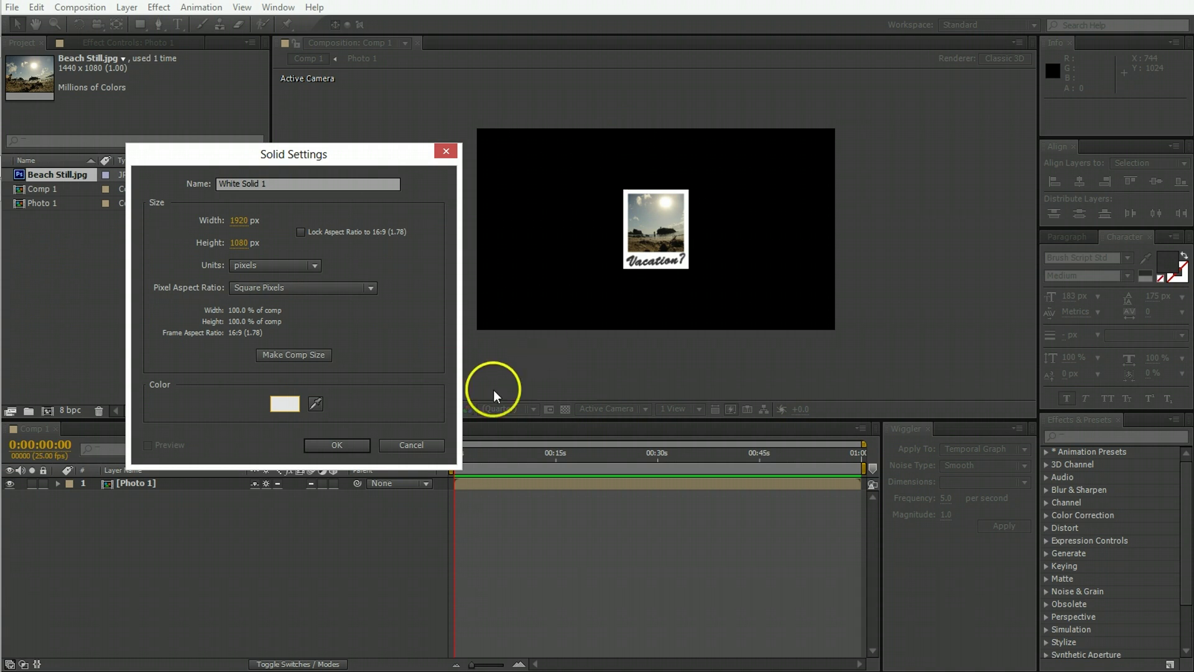
{"action": "left_click", "coordinate": [319, 445]}
Step: Place White Solid 1 beneath the Photo 1 layer and make both layers 3D
{"action": "left_click_drag", "start_coordinate": [144, 484], "coordinate": [141, 513]}
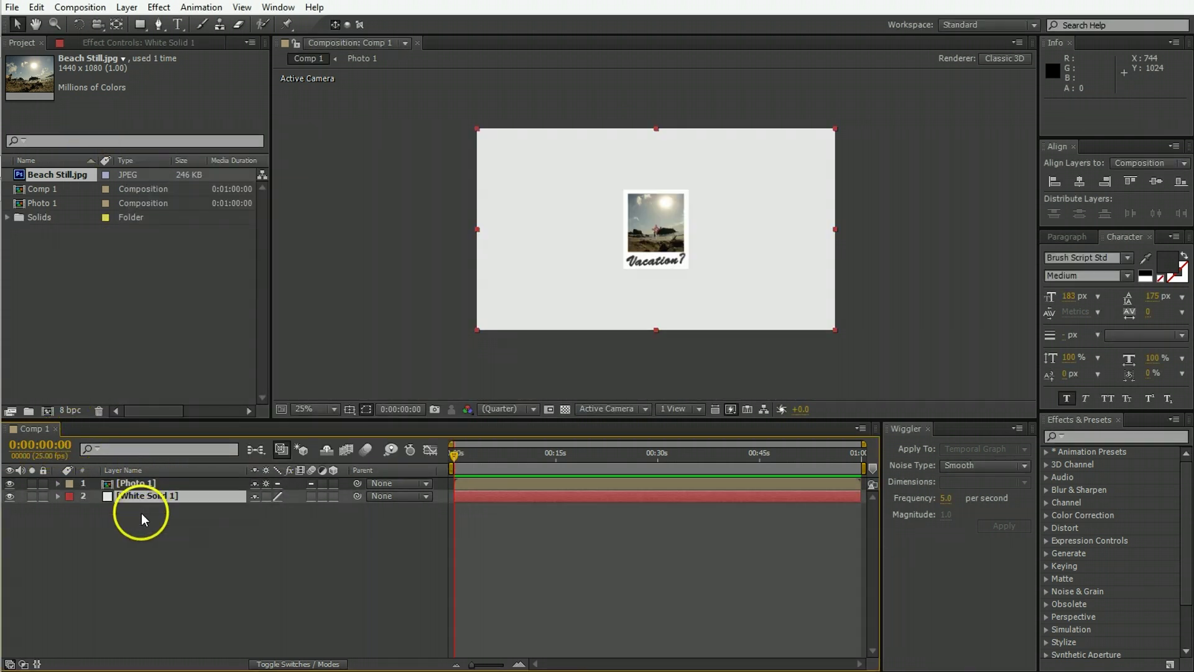
{"action": "left_click", "coordinate": [297, 517]}
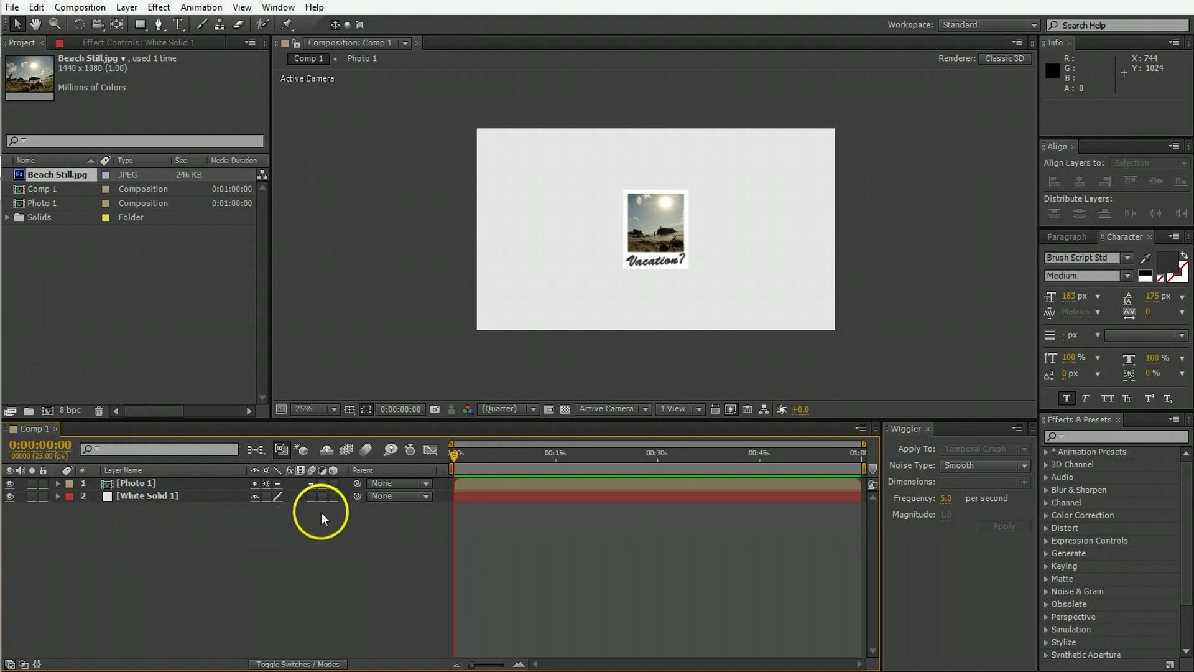
{"action": "left_click", "coordinate": [334, 484]}
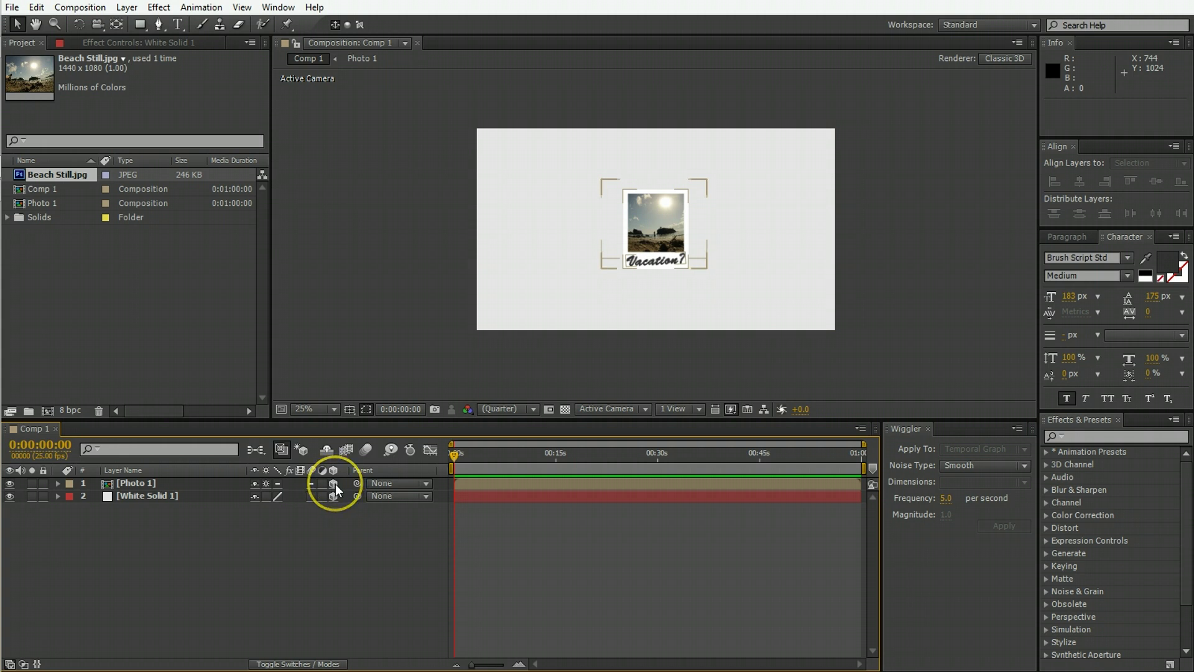
Step: Add a two-node 35 mm camera with depth of field enabled, a 200% blur level and a lowered F-Stop
{"action": "right_click", "coordinate": [117, 548]}
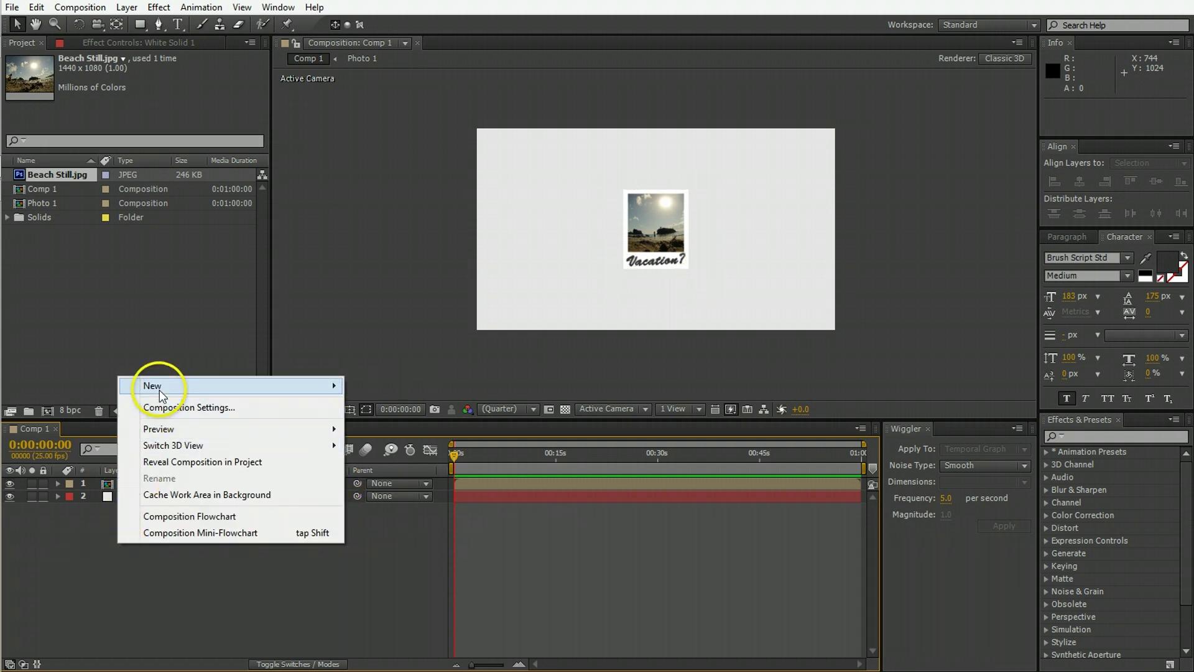
{"action": "mouse_move", "coordinate": [160, 386]}
{"action": "left_click", "coordinate": [376, 456]}
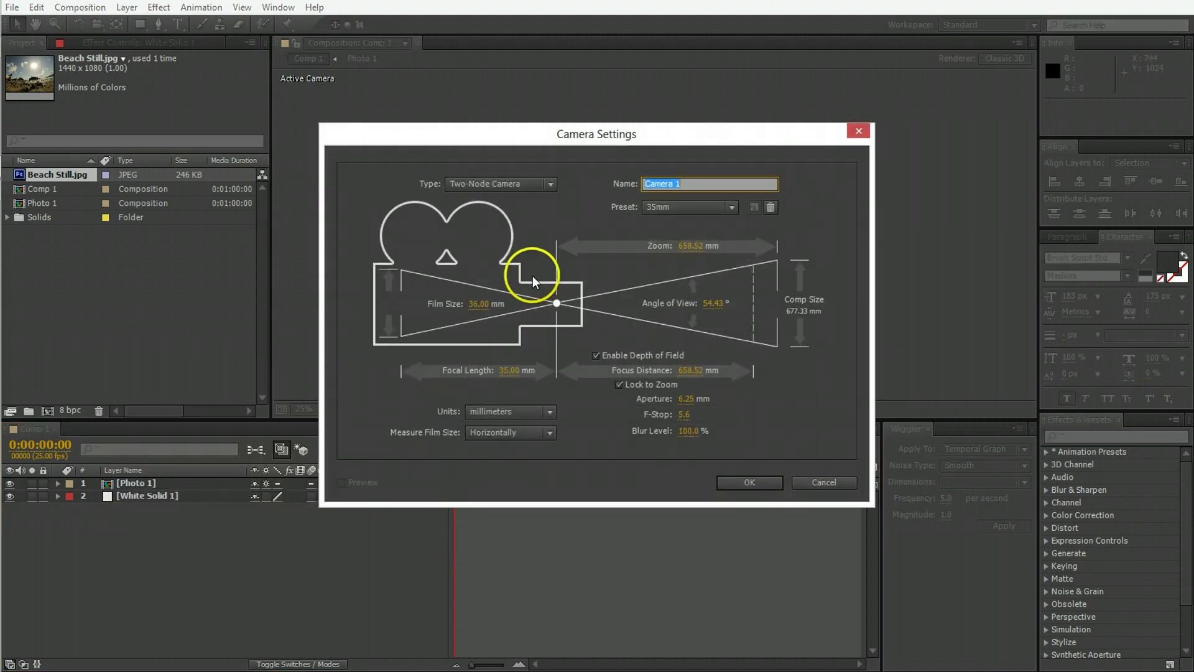
{"action": "left_click", "coordinate": [688, 431]}
{"action": "type", "text": "200"}
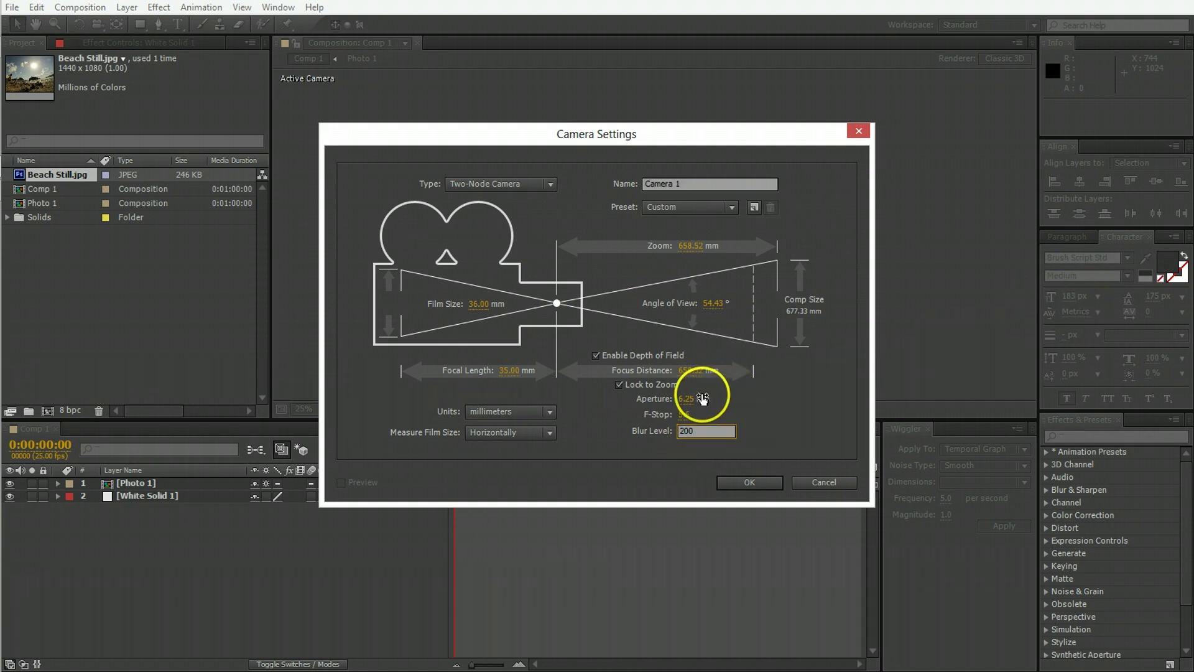
{"action": "left_click", "coordinate": [684, 414]}
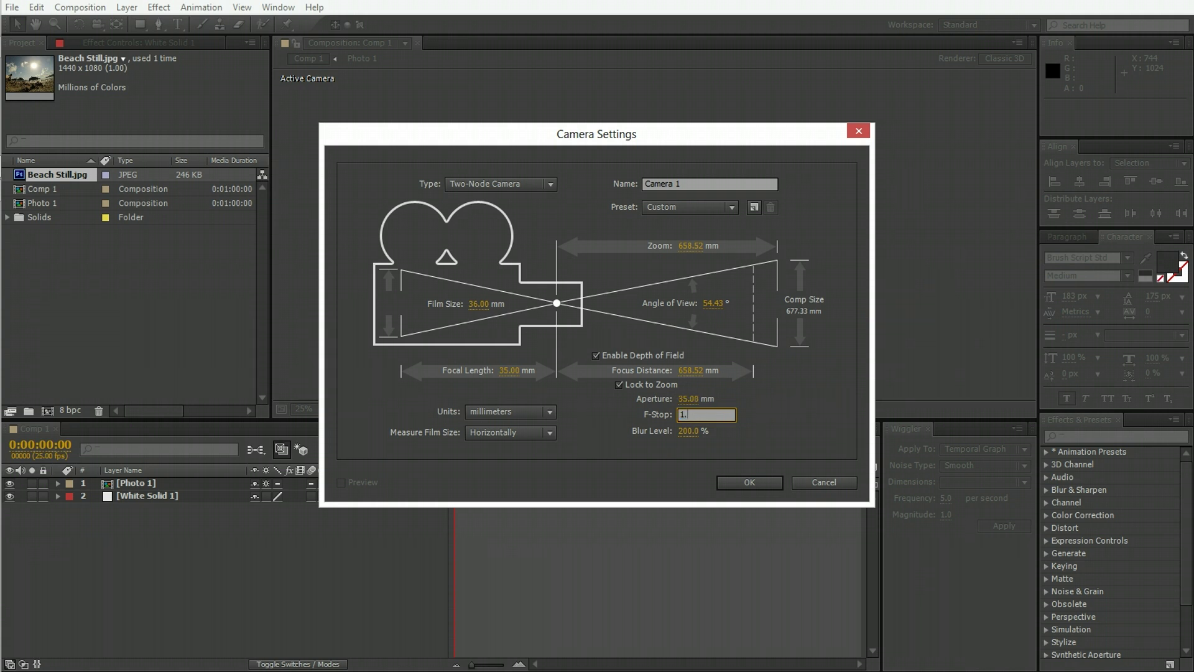
{"action": "key", "text": "Return"}
{"action": "left_click", "coordinate": [207, 557]}
Step: Add a white Point light with 100% intensity and shadow casting enabled
{"action": "right_click", "coordinate": [165, 524]}
{"action": "mouse_move", "coordinate": [203, 378]}
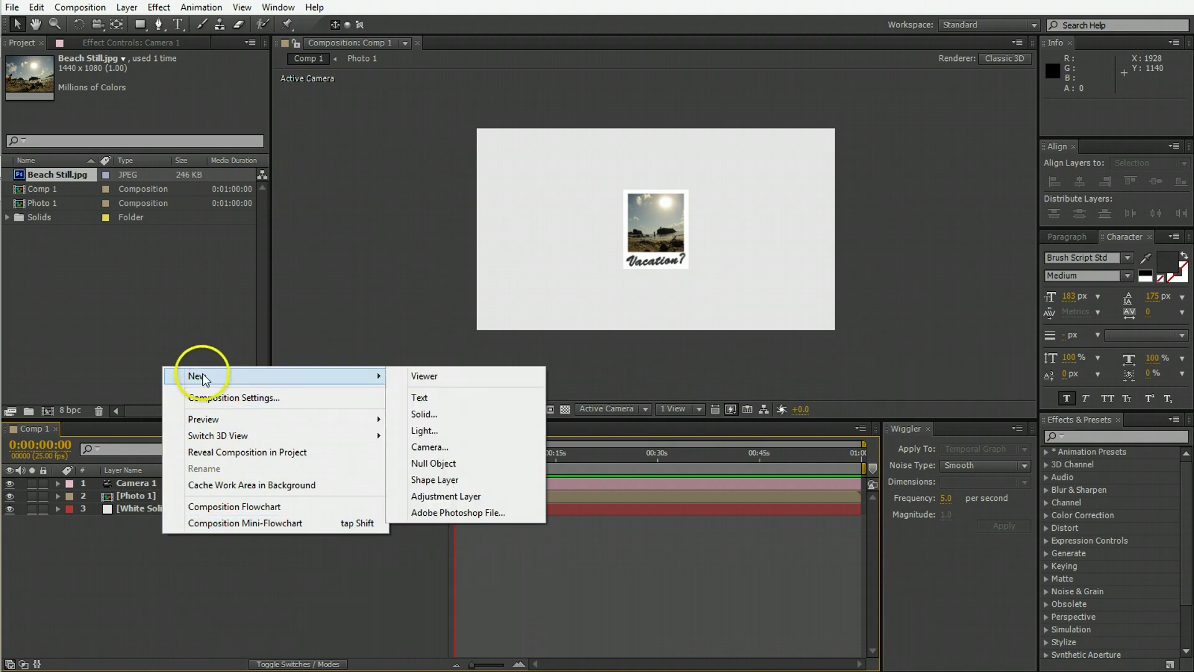
{"action": "left_click", "coordinate": [493, 433]}
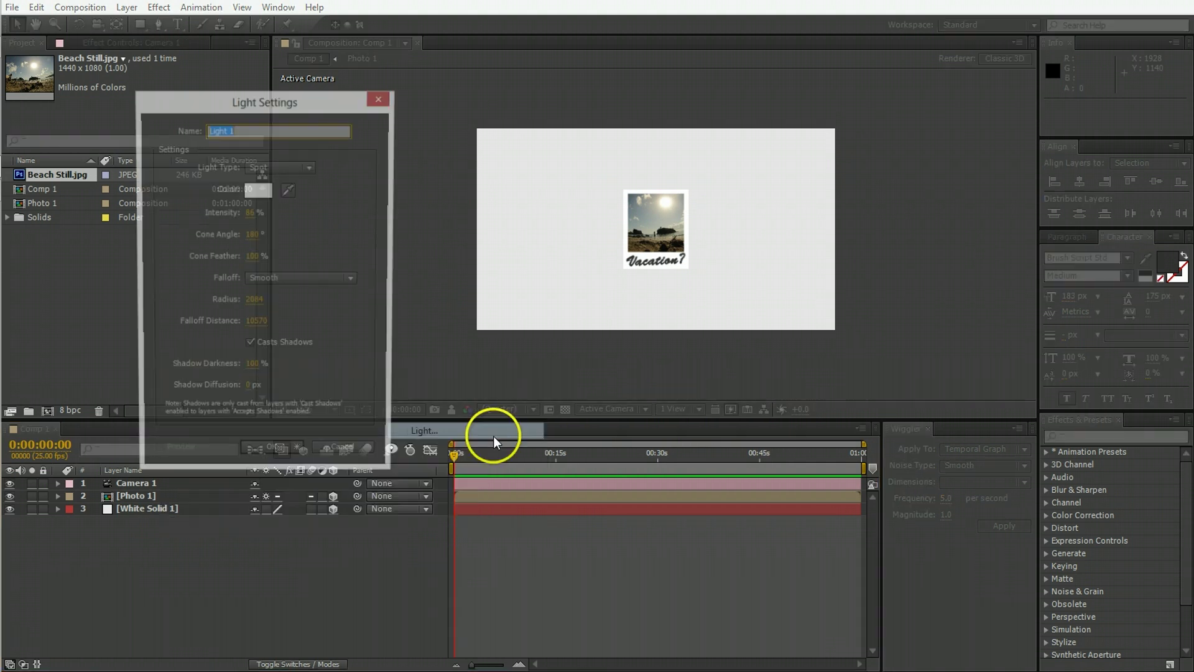
{"action": "left_click", "coordinate": [268, 167]}
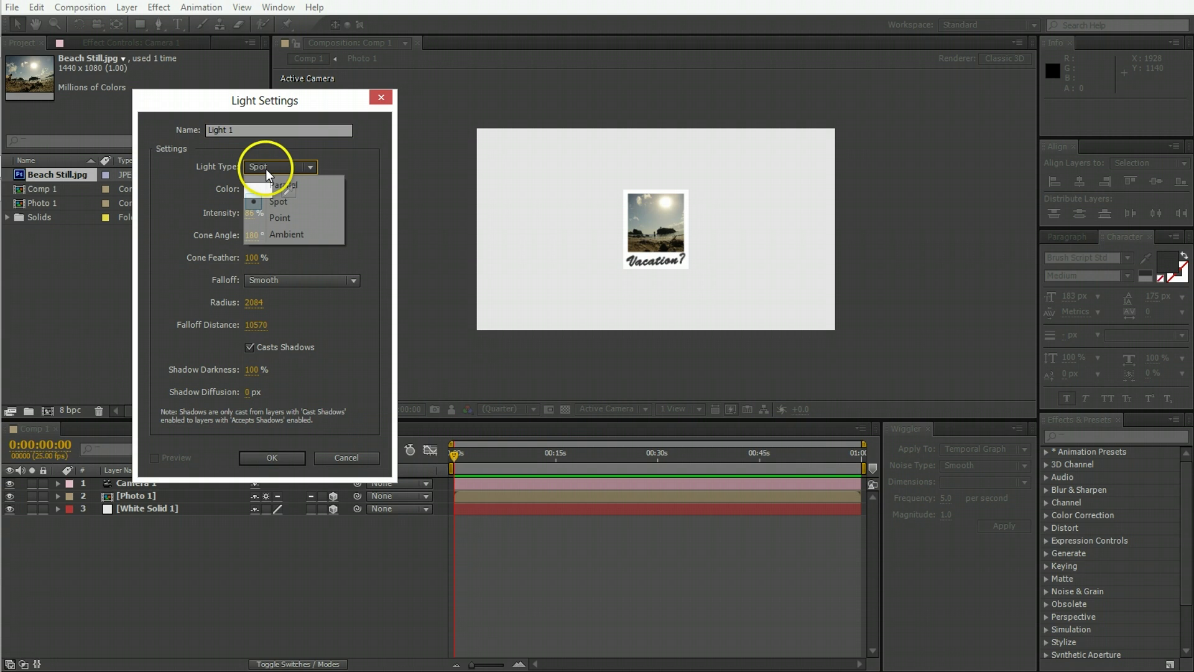
{"action": "left_click", "coordinate": [278, 218]}
{"action": "left_click", "coordinate": [265, 213]}
{"action": "type", "text": "100"}
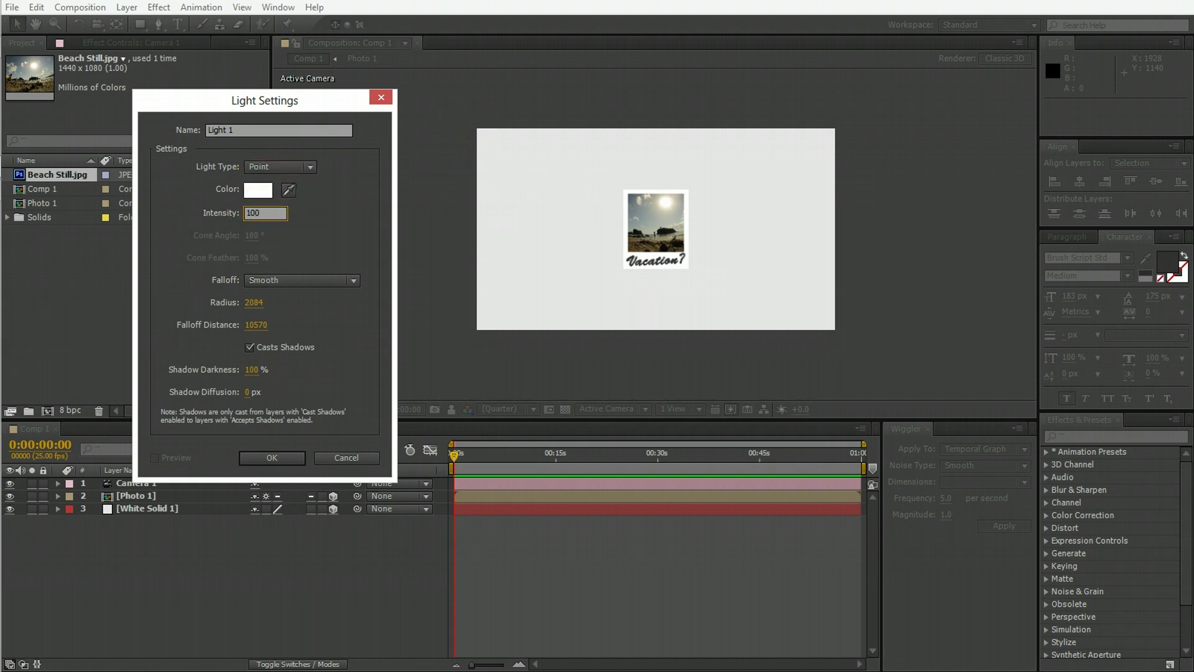
{"action": "key", "text": "Return"}
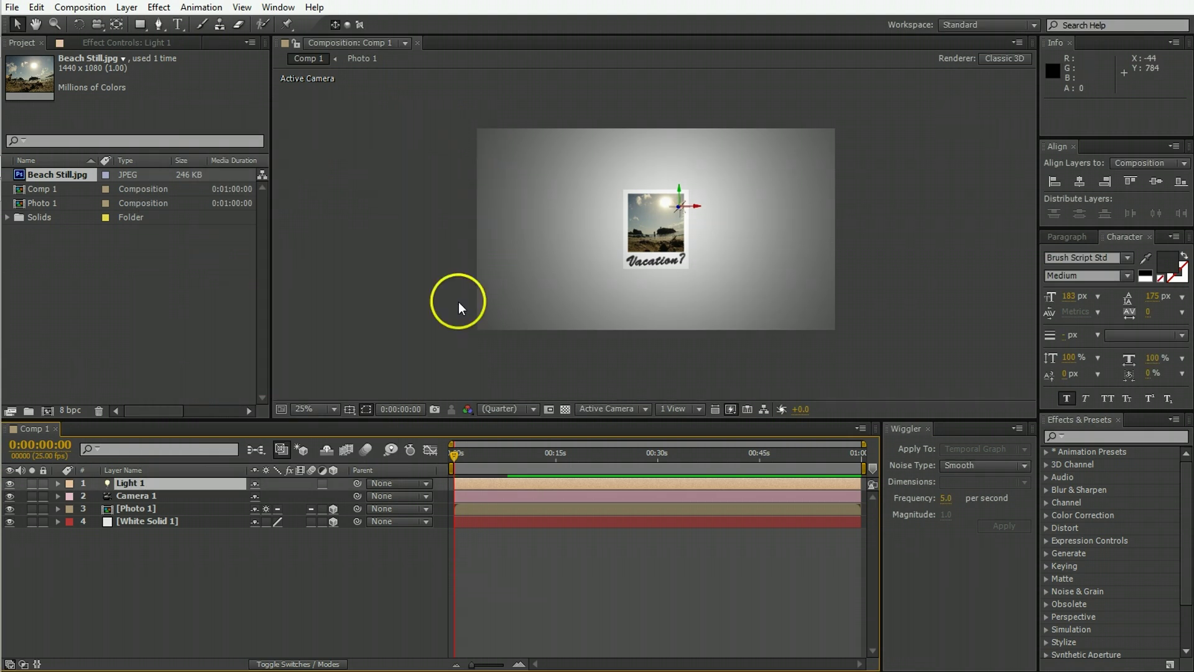
Step: Copy Camera 1's Position value onto Light 1 so that the light sits at the camera
{"action": "left_click", "coordinate": [167, 495], "text": "shift"}
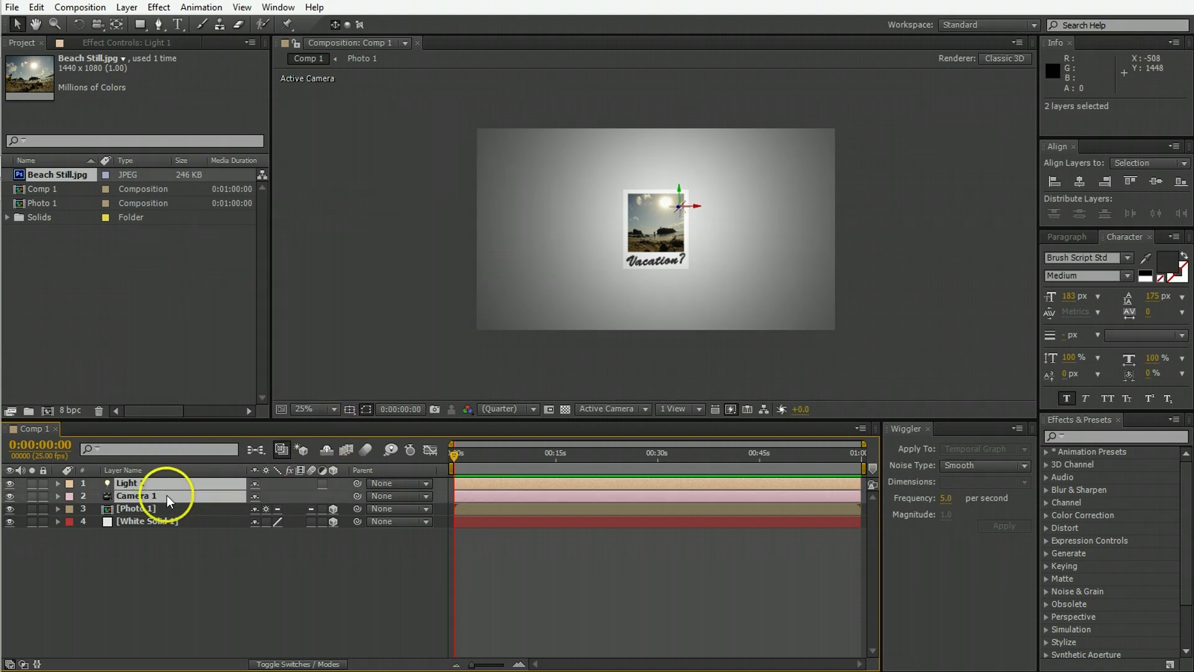
{"action": "key", "text": "p"}
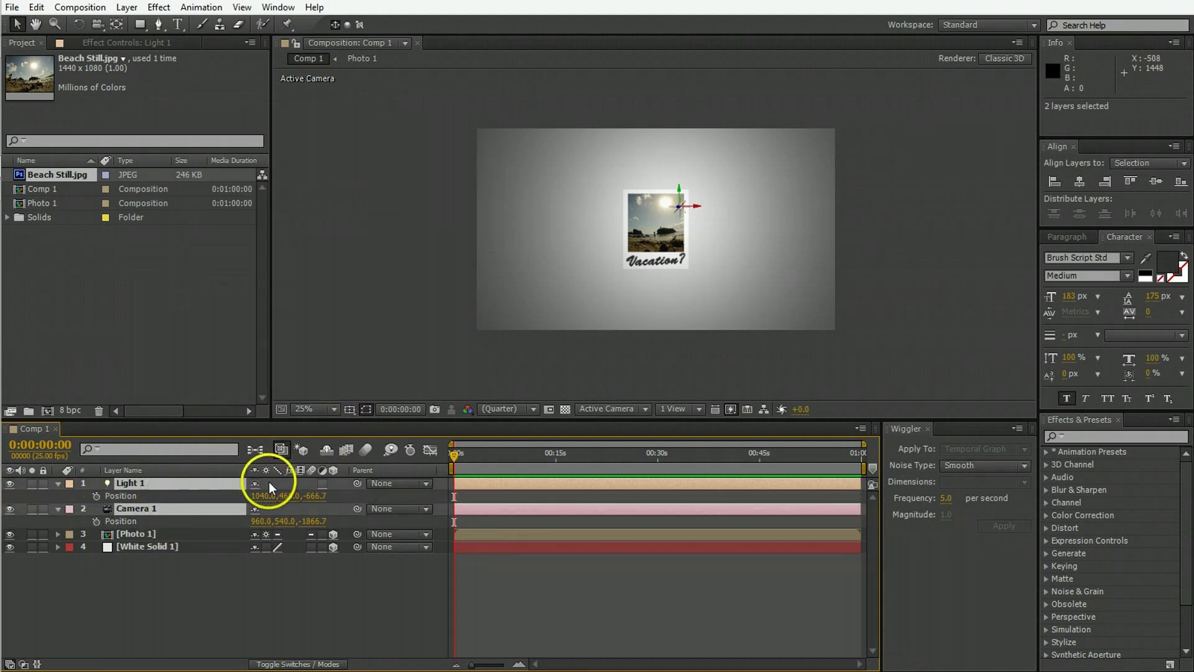
{"action": "left_click", "coordinate": [334, 496]}
{"action": "left_click", "coordinate": [199, 492]}
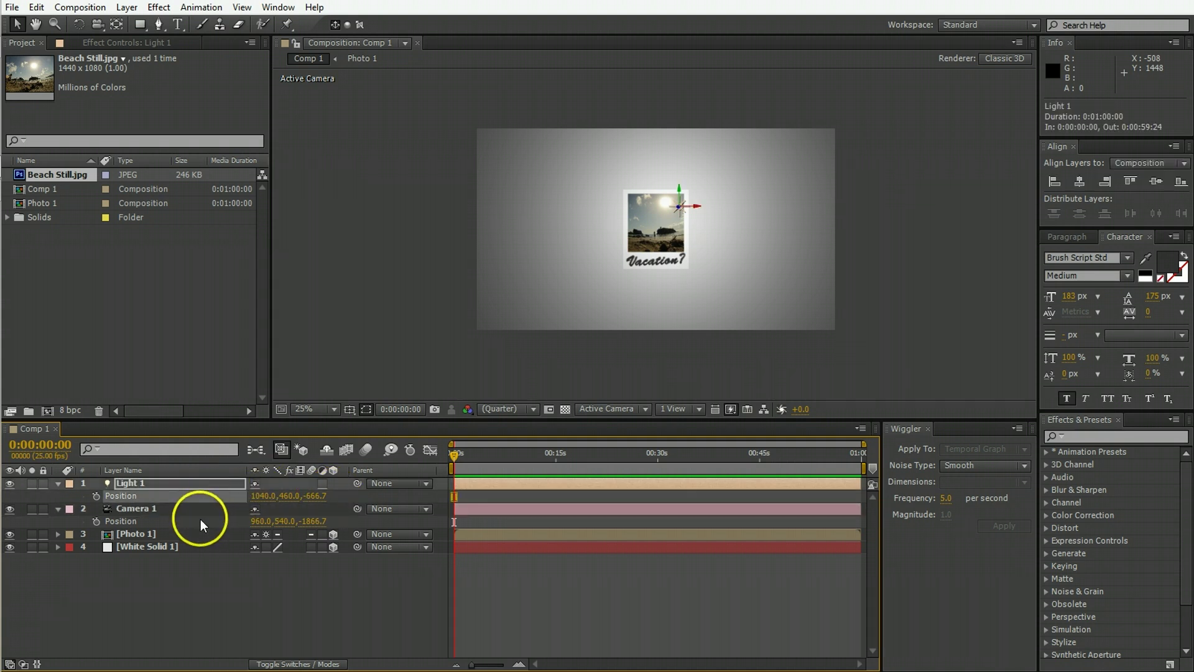
{"action": "left_click", "coordinate": [194, 521]}
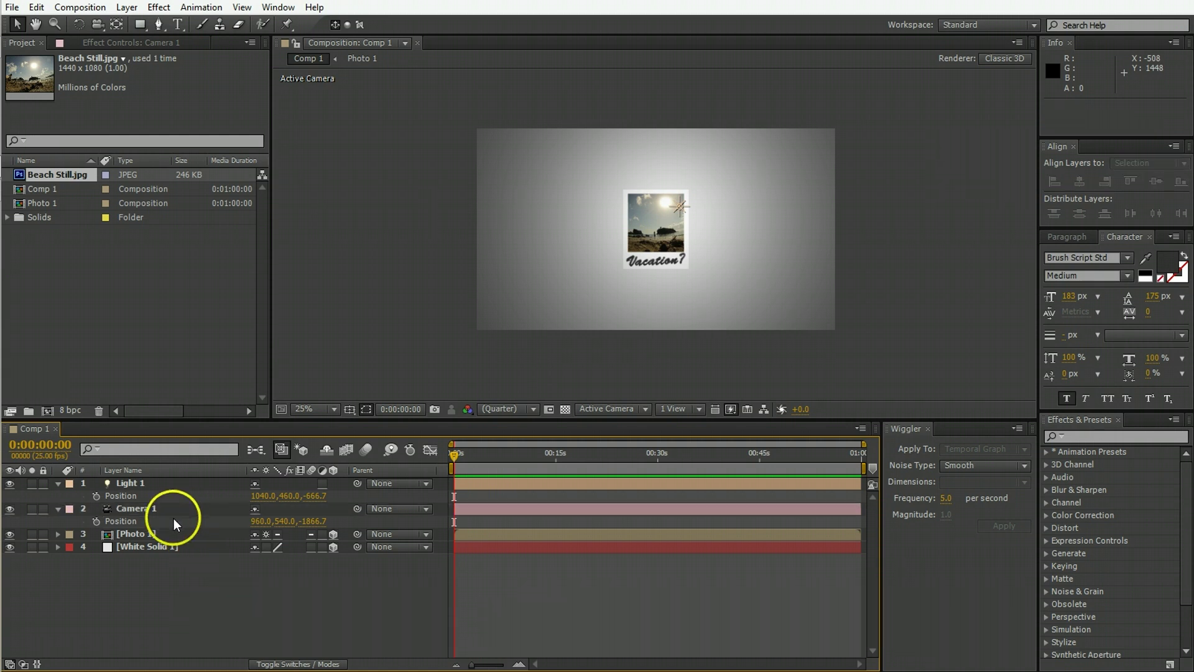
{"action": "left_click", "coordinate": [148, 499]}
{"action": "key", "text": "ctrl+v"}
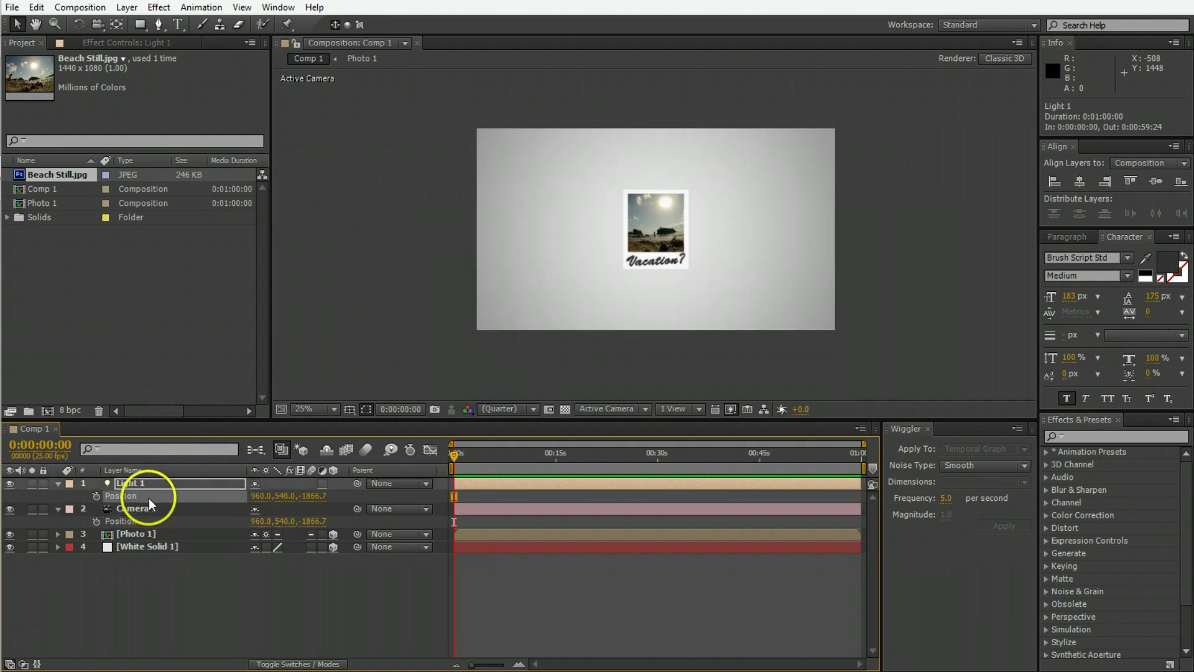
{"action": "left_click", "coordinate": [328, 569]}
Step: Set White Solid 1's Z Position to 1 so that the backdrop sits just behind the photo
{"action": "left_click", "coordinate": [152, 547]}
{"action": "key", "text": "p"}
{"action": "left_click", "coordinate": [297, 562]}
{"action": "left_click_drag", "start_coordinate": [303, 562], "coordinate": [306, 563]}
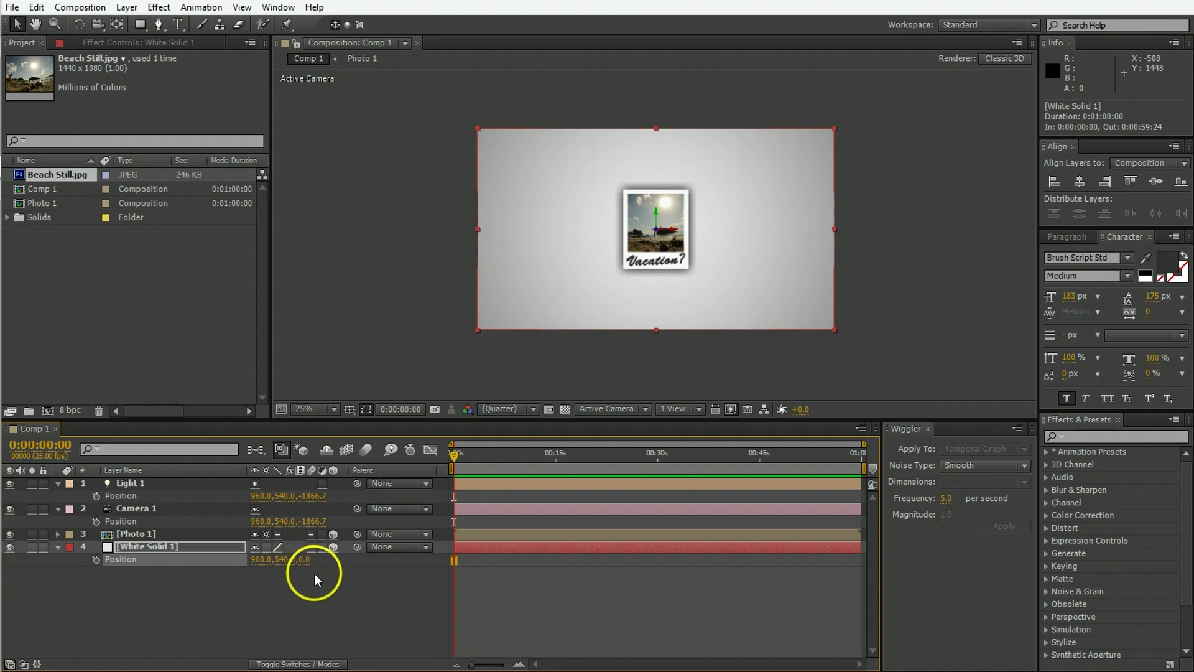
{"action": "left_click", "coordinate": [312, 573]}
{"action": "left_click", "coordinate": [303, 563]}
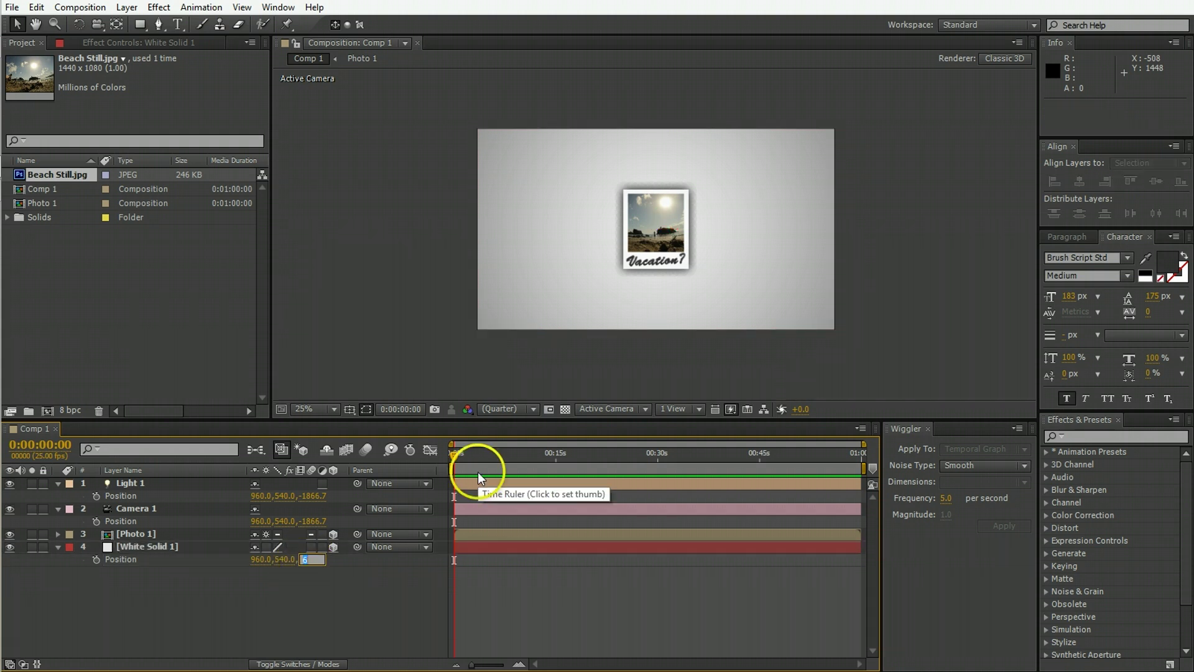
{"action": "type", "text": "1"}
{"action": "key", "text": "Return"}
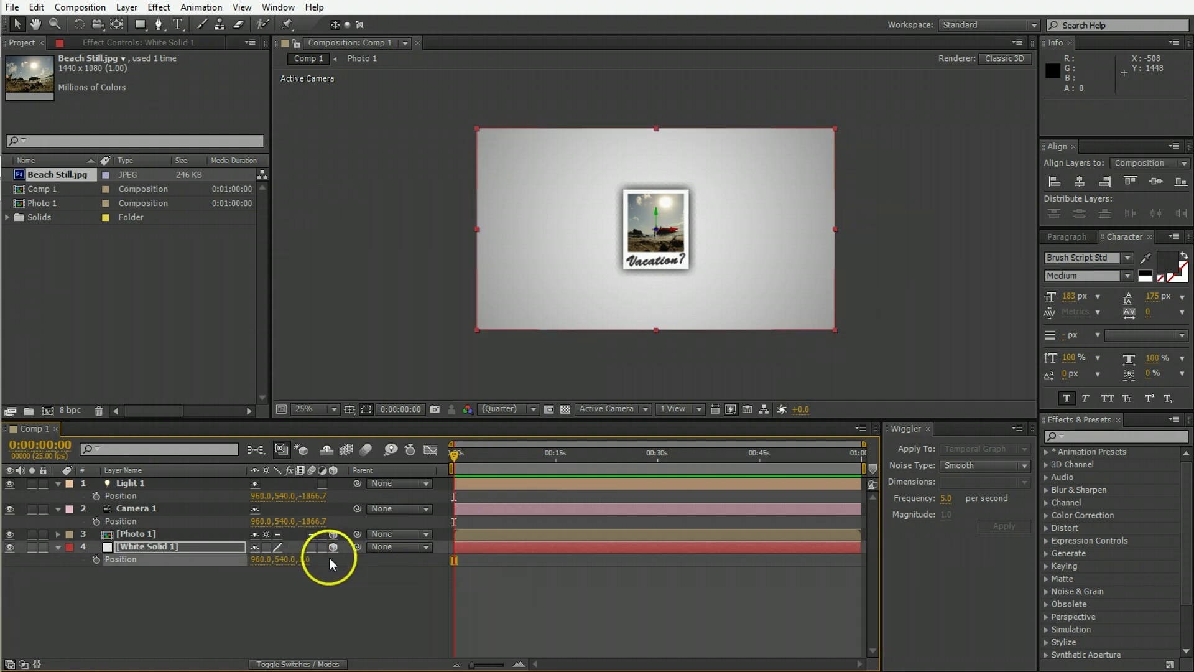
{"action": "left_click", "coordinate": [306, 561]}
{"action": "left_click", "coordinate": [497, 623]}
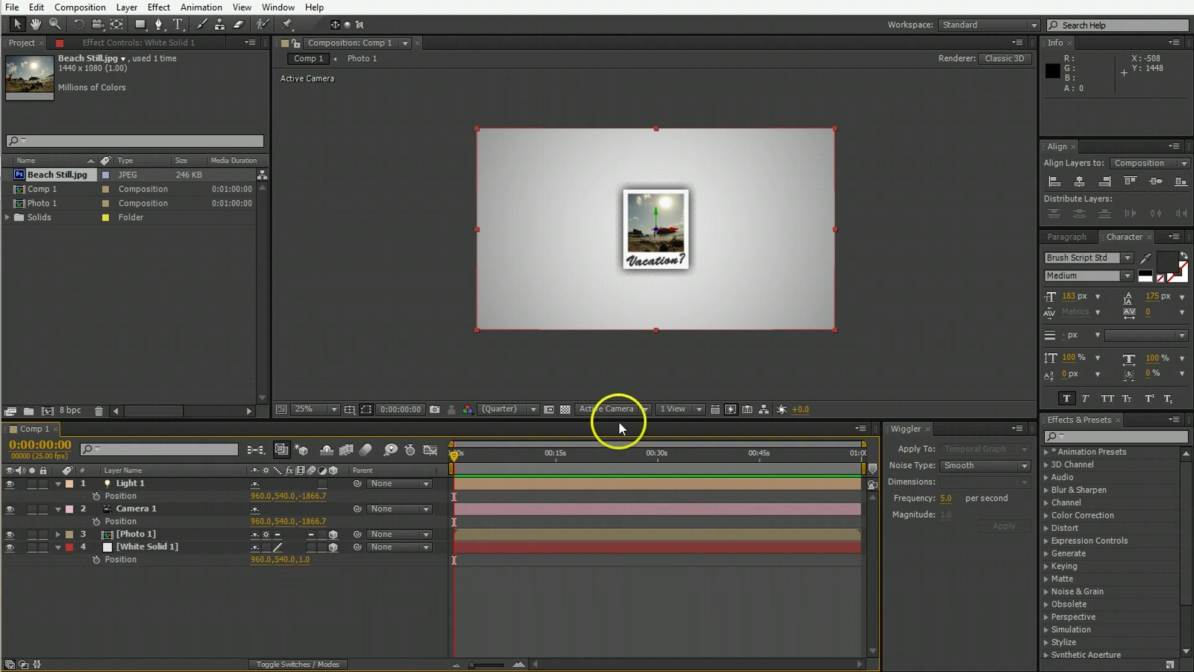
Step: Set Light 1's Shadow Darkness to 50% and check the photo's shadow on the backdrop
{"action": "scroll", "coordinate": [659, 237], "scroll_direction": "up", "scroll_amount": 1}
{"action": "scroll", "coordinate": [659, 237], "scroll_direction": "up", "scroll_amount": 1}
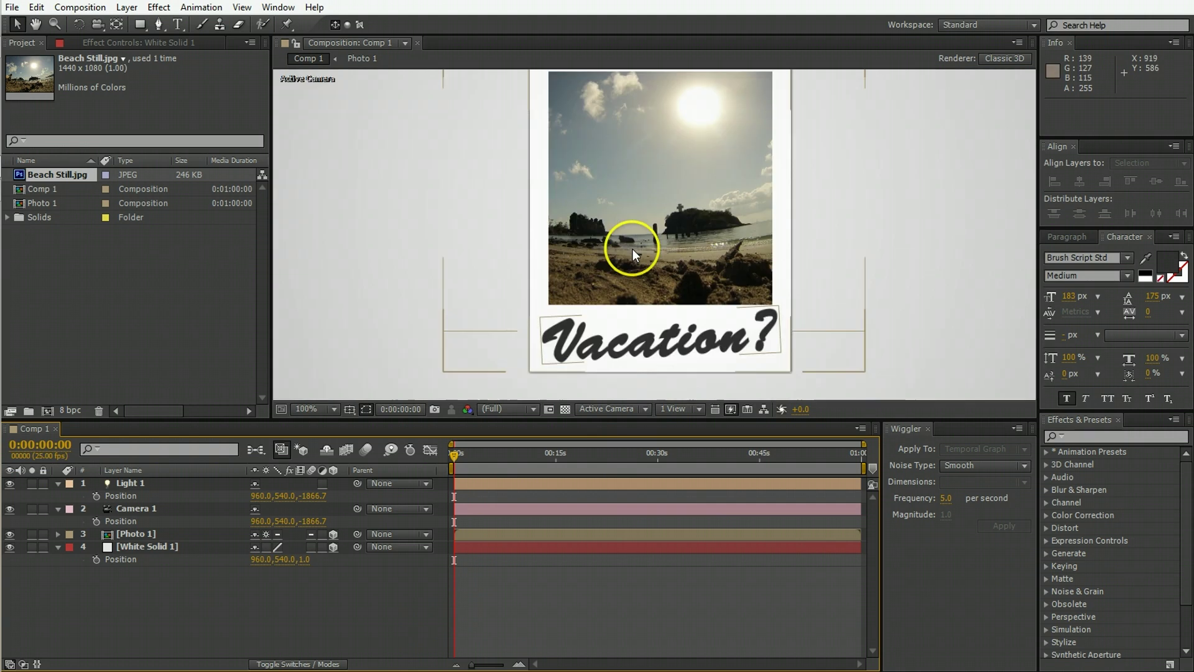
{"action": "left_click_drag", "start_coordinate": [798, 228], "coordinate": [703, 296]}
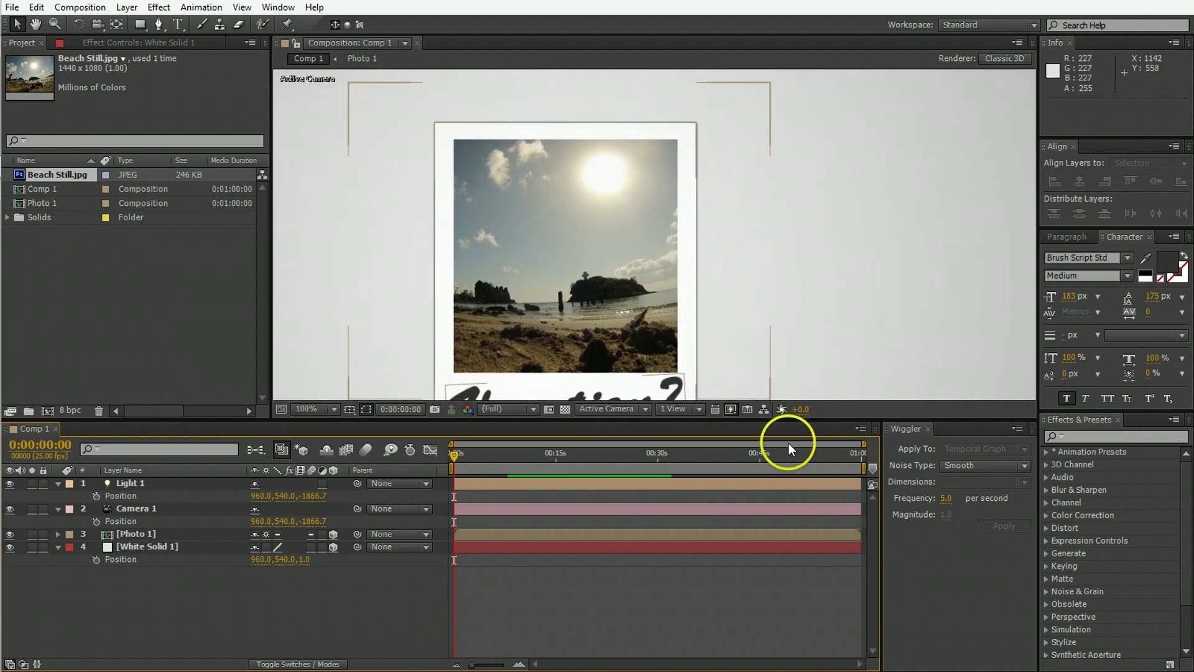
{"action": "left_click", "coordinate": [732, 479]}
{"action": "double_click", "coordinate": [731, 480]}
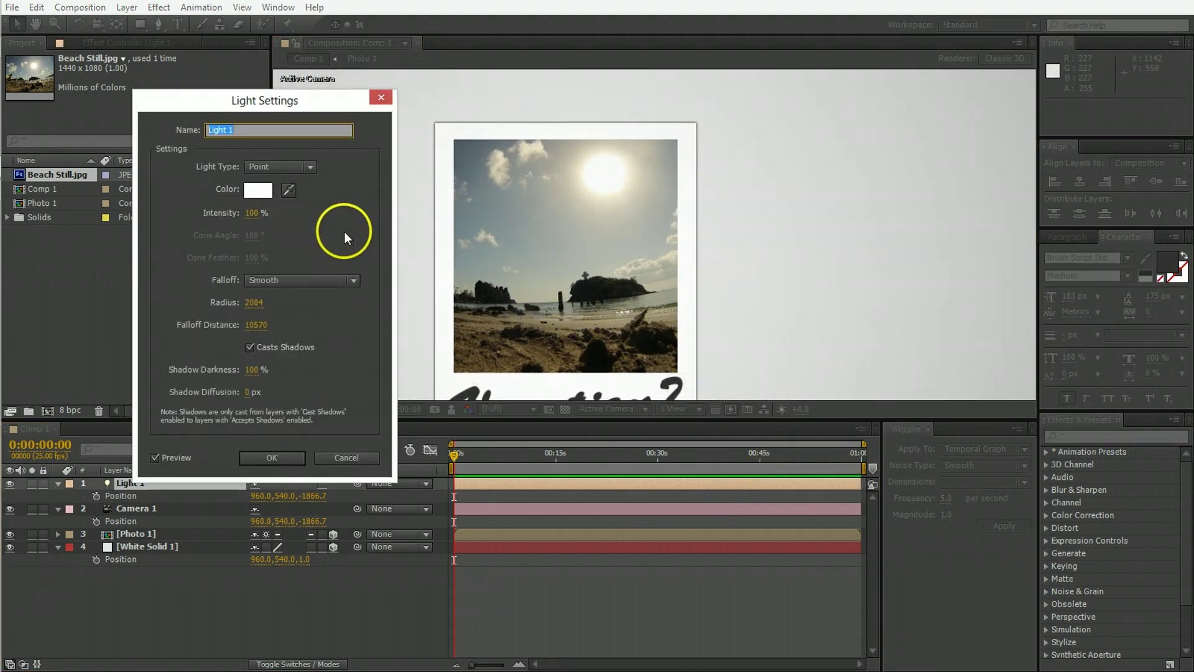
{"action": "left_click", "coordinate": [252, 369]}
{"action": "type", "text": "50"}
{"action": "key", "text": "Return"}
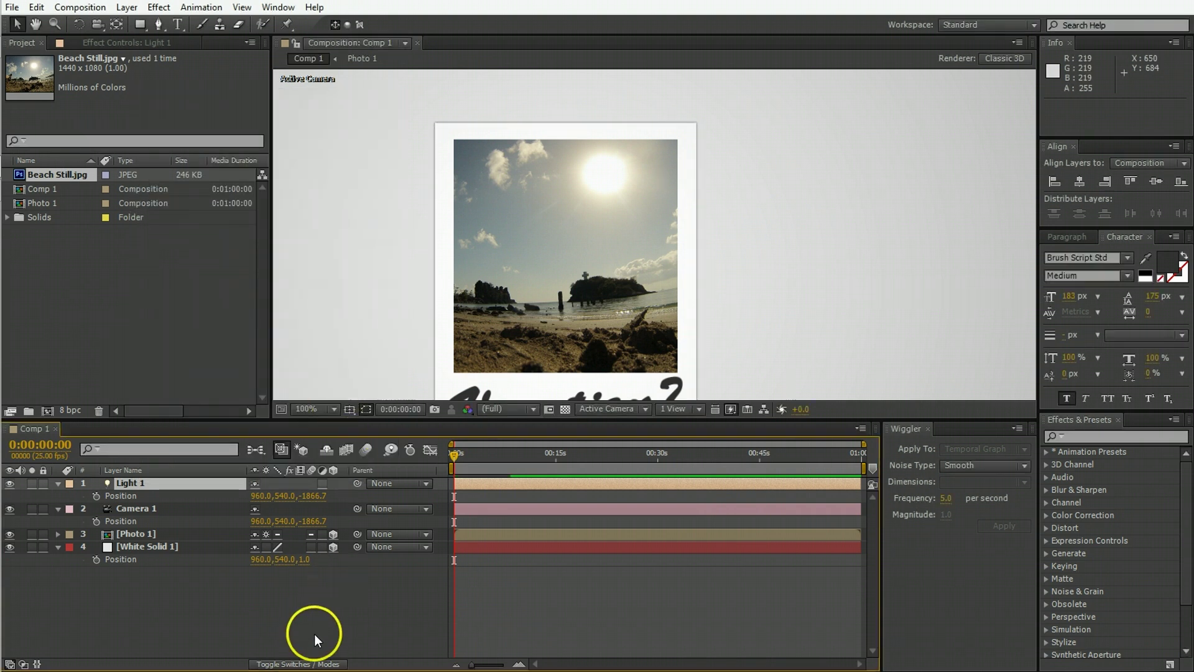
{"action": "left_click", "coordinate": [313, 633]}
{"action": "scroll", "coordinate": [536, 293], "scroll_direction": "down", "scroll_amount": 1}
{"action": "left_click_drag", "start_coordinate": [625, 224], "coordinate": [668, 203]}
{"action": "scroll", "coordinate": [668, 203], "scroll_direction": "down", "scroll_amount": 1}
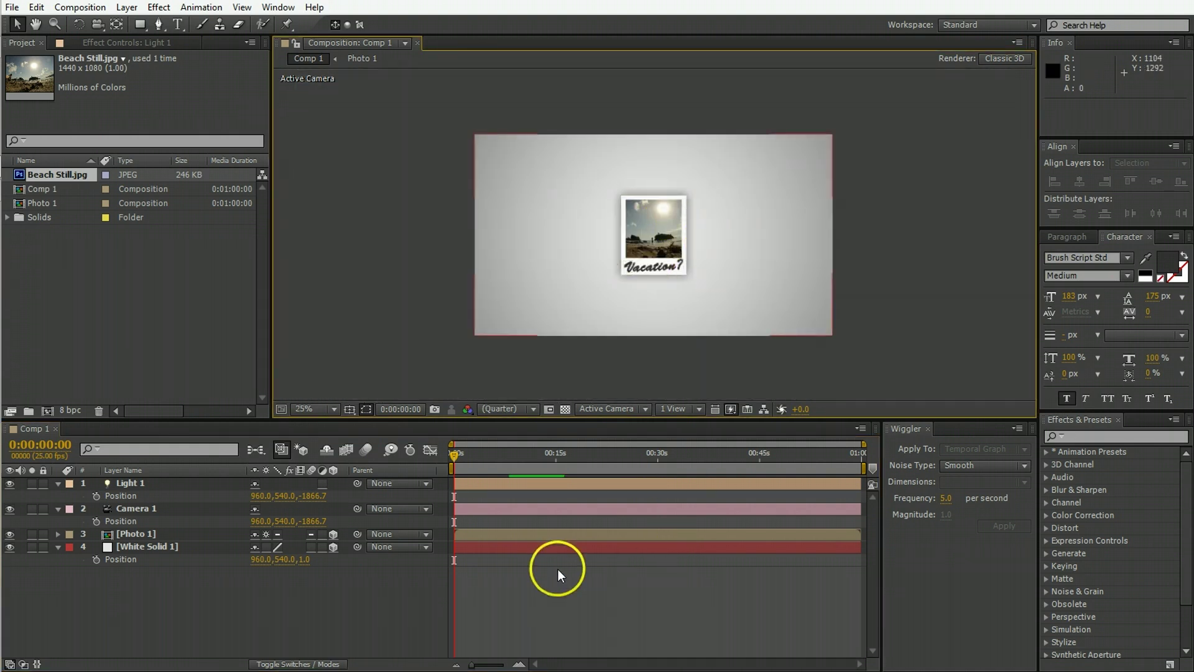
Step: Separate the dimensions of the Photo 1 layer's Position property
{"action": "left_click", "coordinate": [127, 534]}
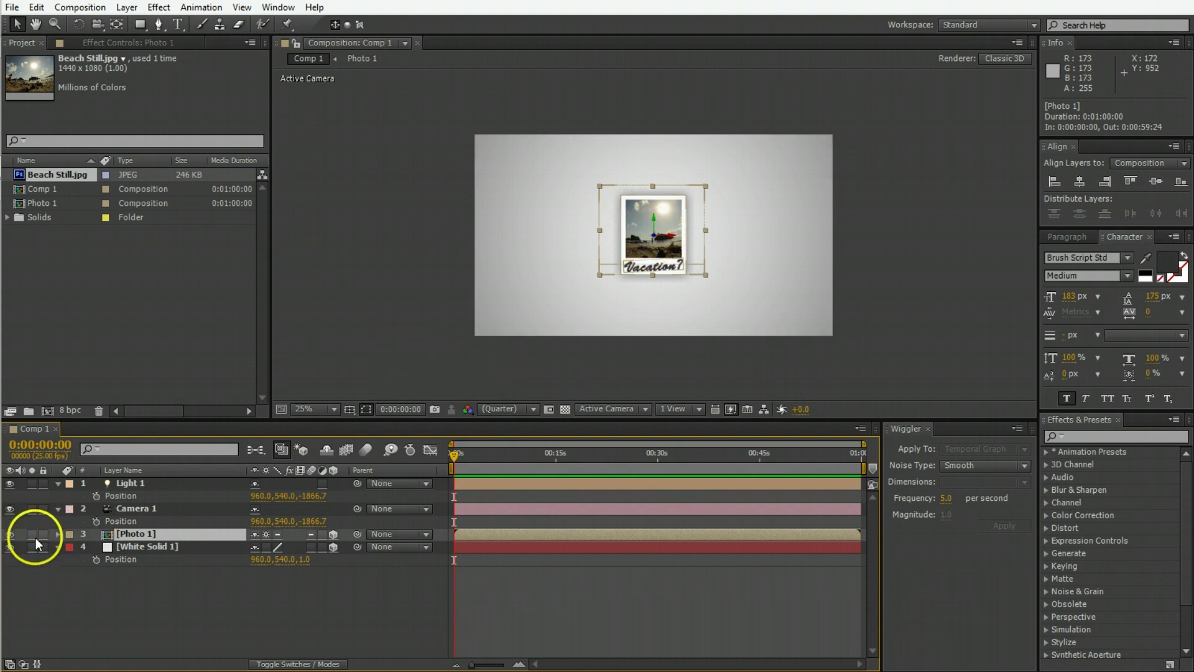
{"action": "left_click", "coordinate": [58, 535]}
{"action": "left_click", "coordinate": [69, 548]}
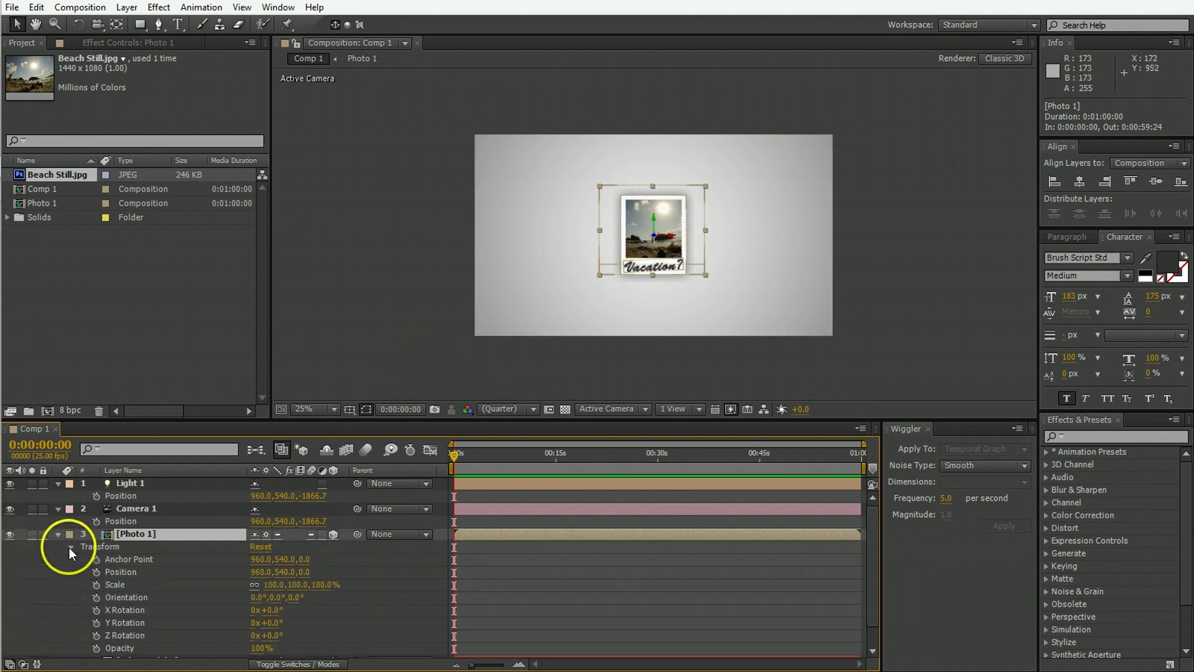
{"action": "scroll", "coordinate": [155, 563], "scroll_direction": "down", "scroll_amount": 2}
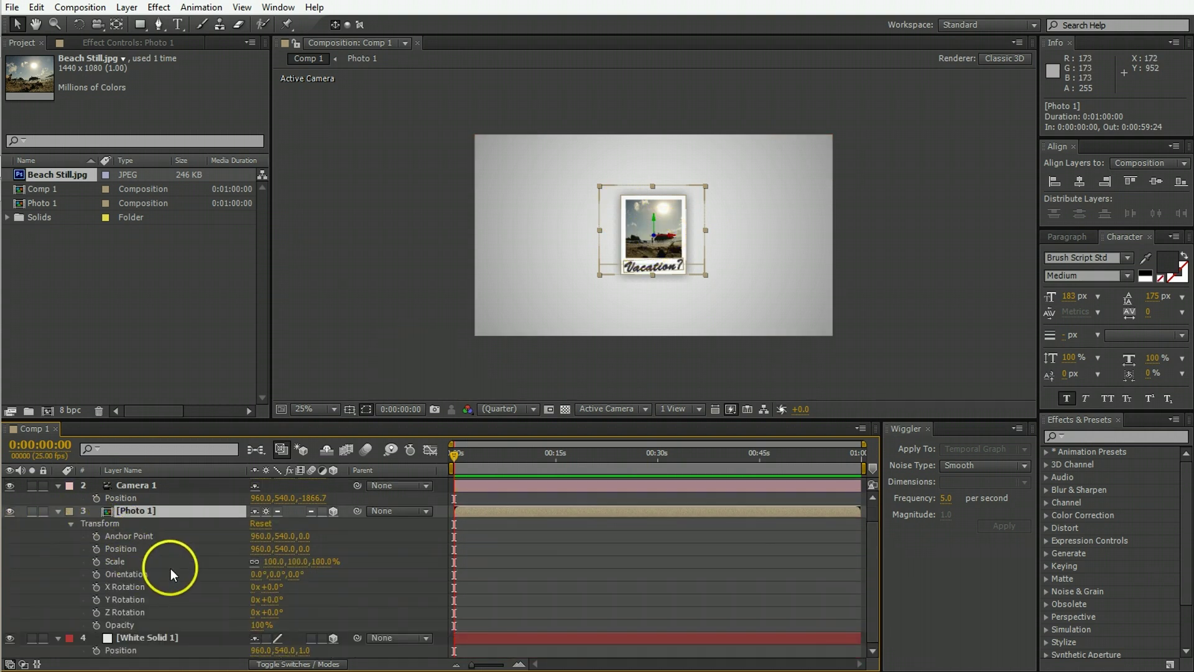
{"action": "left_click", "coordinate": [128, 550]}
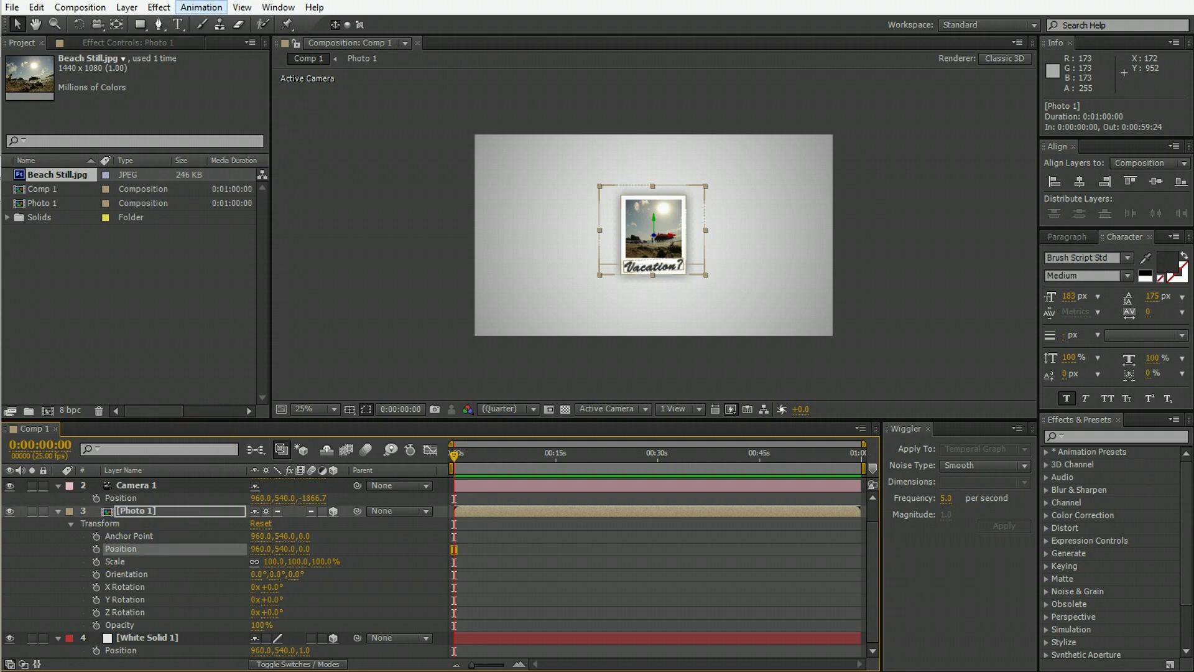
{"action": "left_click", "coordinate": [187, 9]}
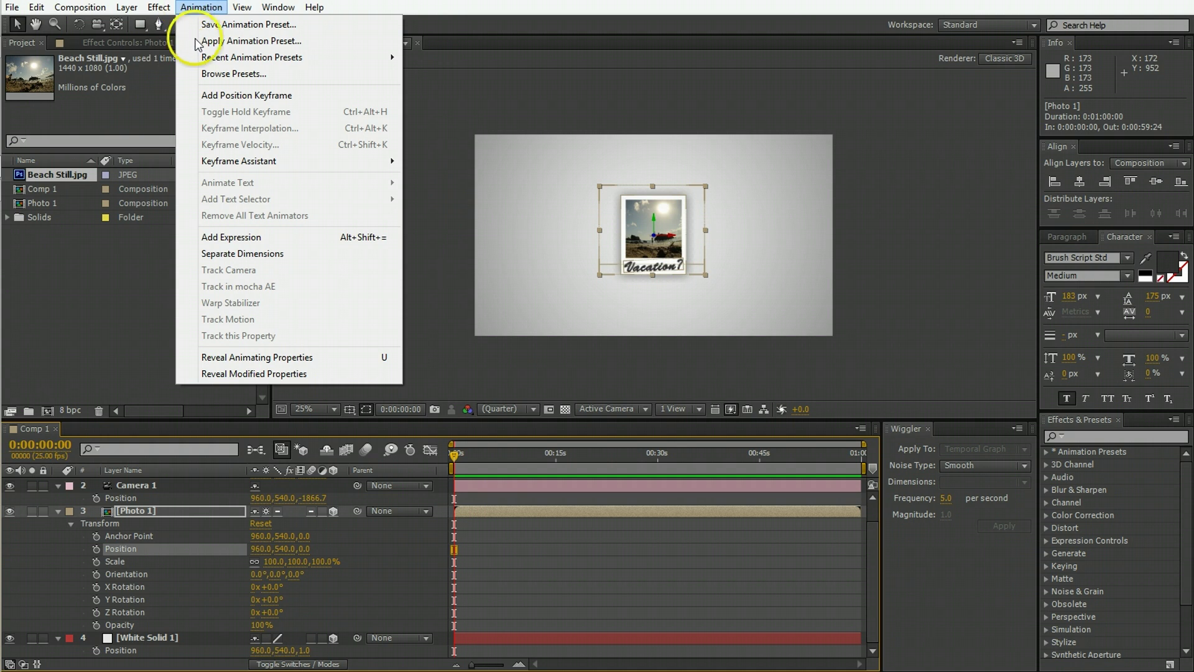
{"action": "left_click", "coordinate": [240, 255]}
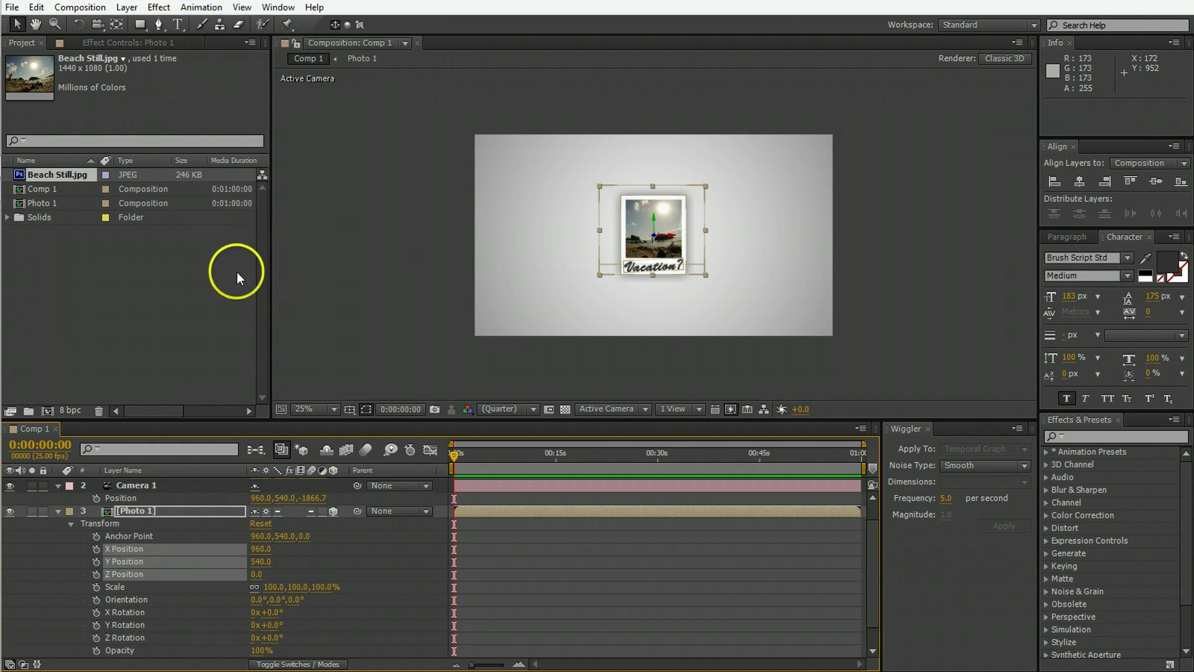
Step: Animate Photo 1's Z Position from -2700 at 0:00:00:00 to 0 at 0:00:03:05
{"action": "left_click", "coordinate": [96, 573]}
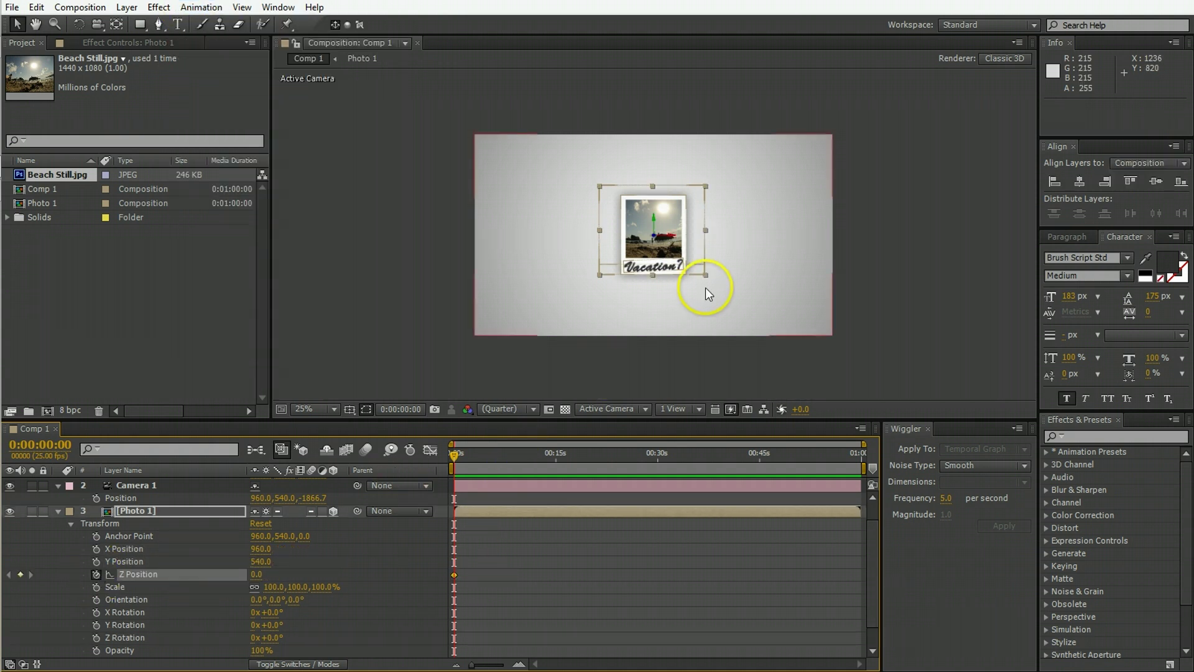
{"action": "key", "text": "space"}
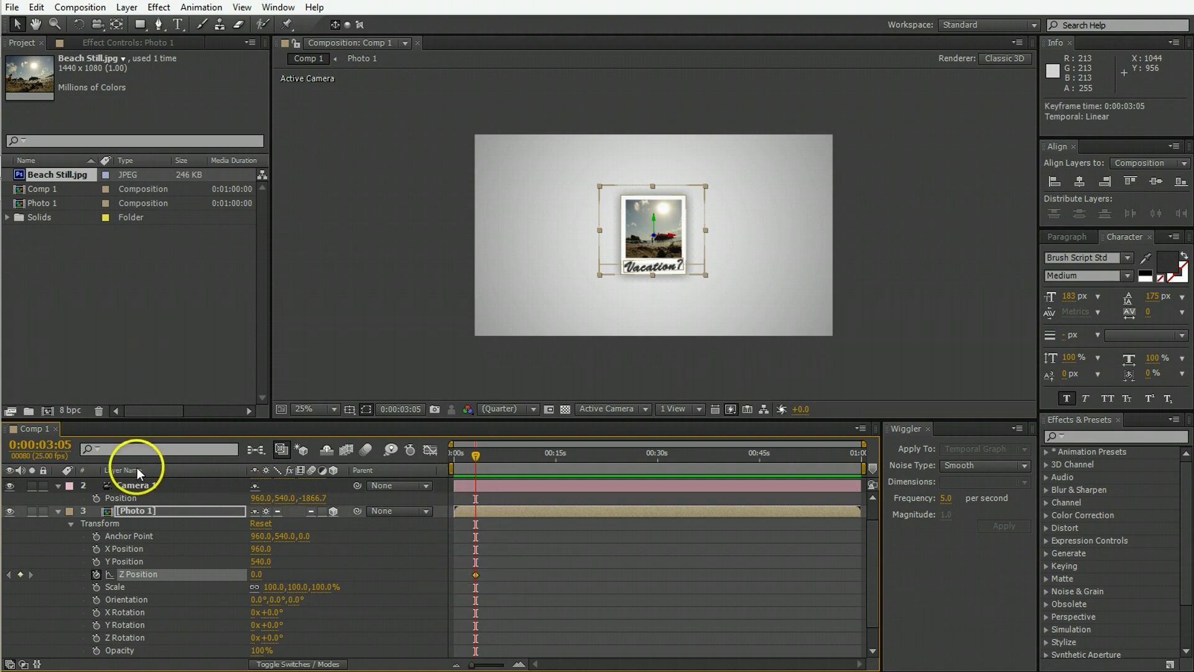
{"action": "left_click", "coordinate": [461, 465]}
{"action": "left_click_drag", "start_coordinate": [461, 465], "coordinate": [424, 469]}
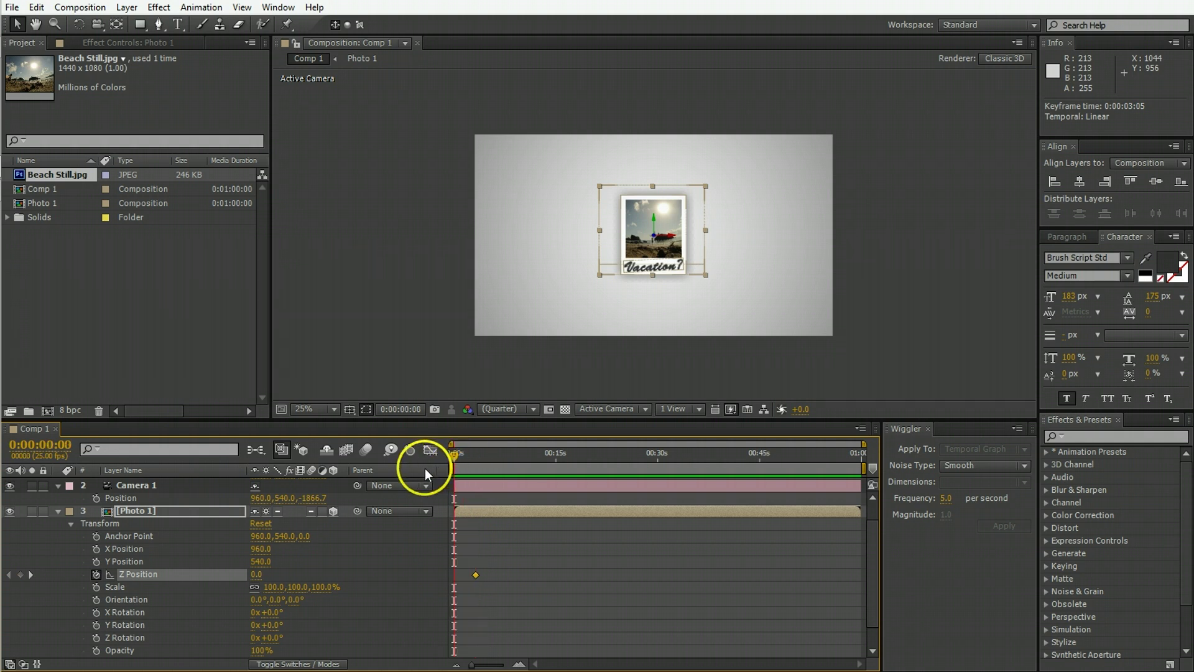
{"action": "left_click", "coordinate": [257, 573]}
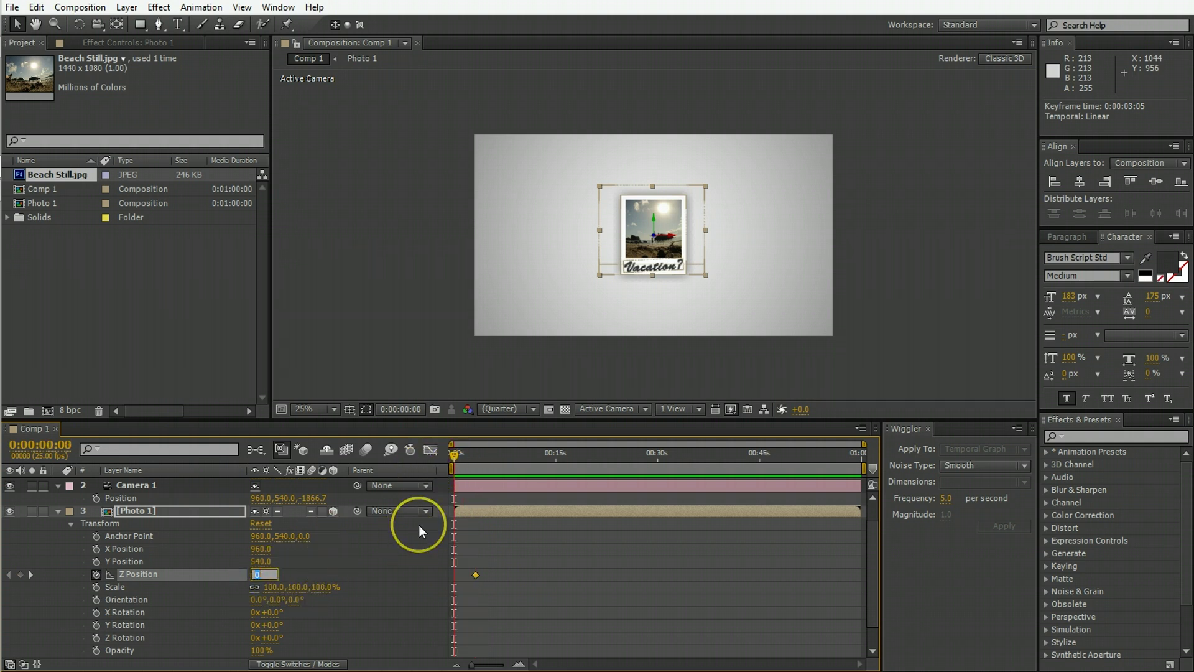
{"action": "type", "text": "-2700"}
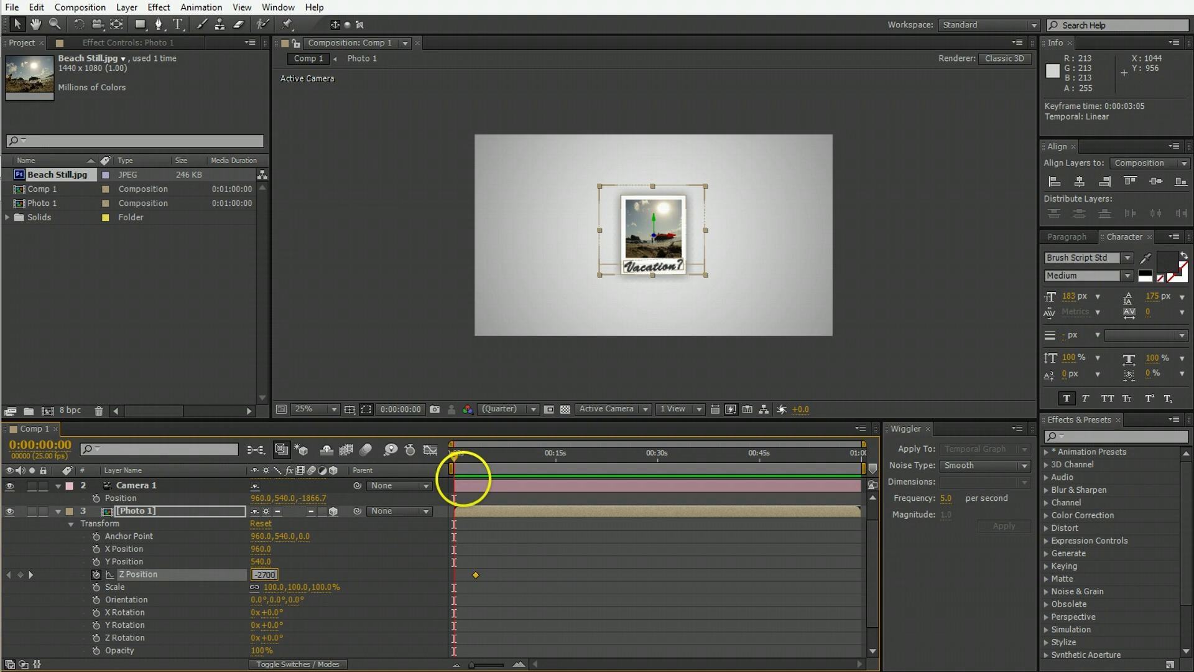
{"action": "key", "text": "Return"}
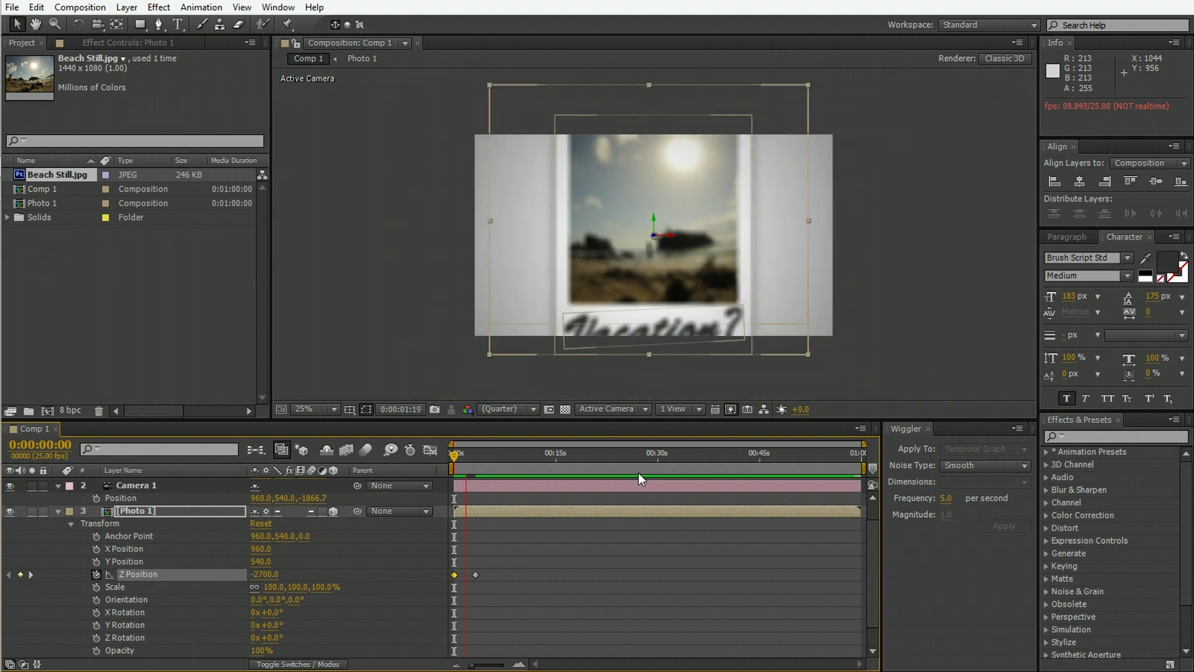
Step: Apply Easy Ease to Photo 1's first Z Position keyframe
{"action": "left_click", "coordinate": [472, 571]}
{"action": "left_click", "coordinate": [454, 577]}
{"action": "key", "text": "F9"}
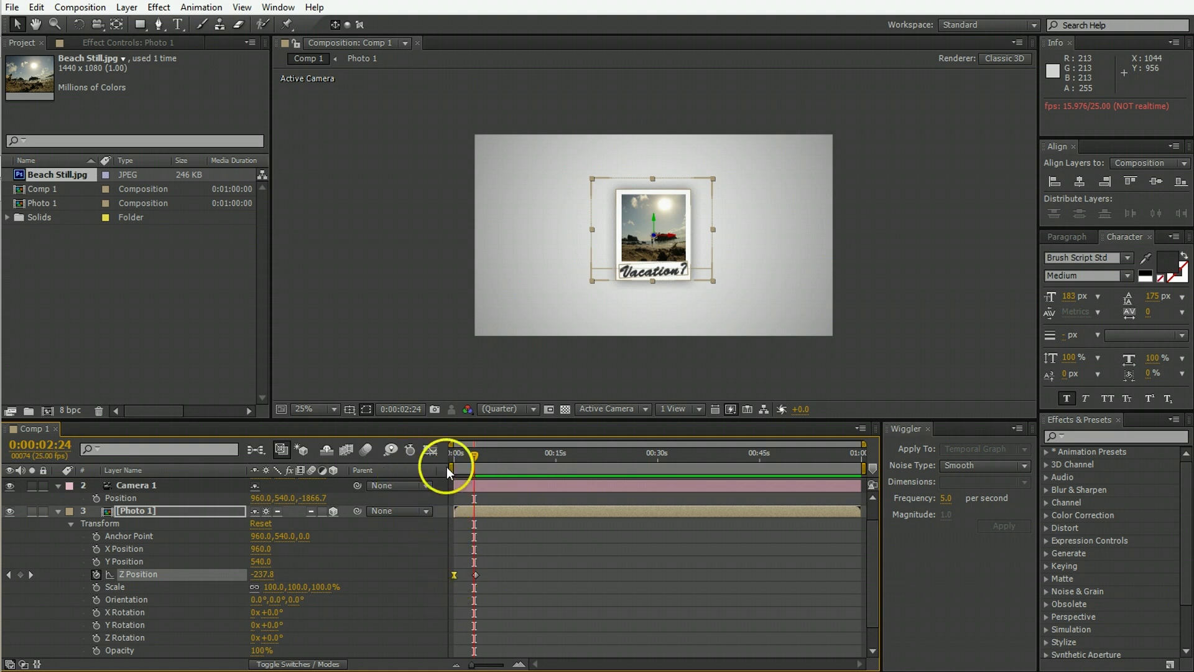
Step: Lengthen the first Z Position keyframe's ease in the speed graph so the photo accelerates late in its fall, and preview the motion
{"action": "left_click", "coordinate": [431, 451]}
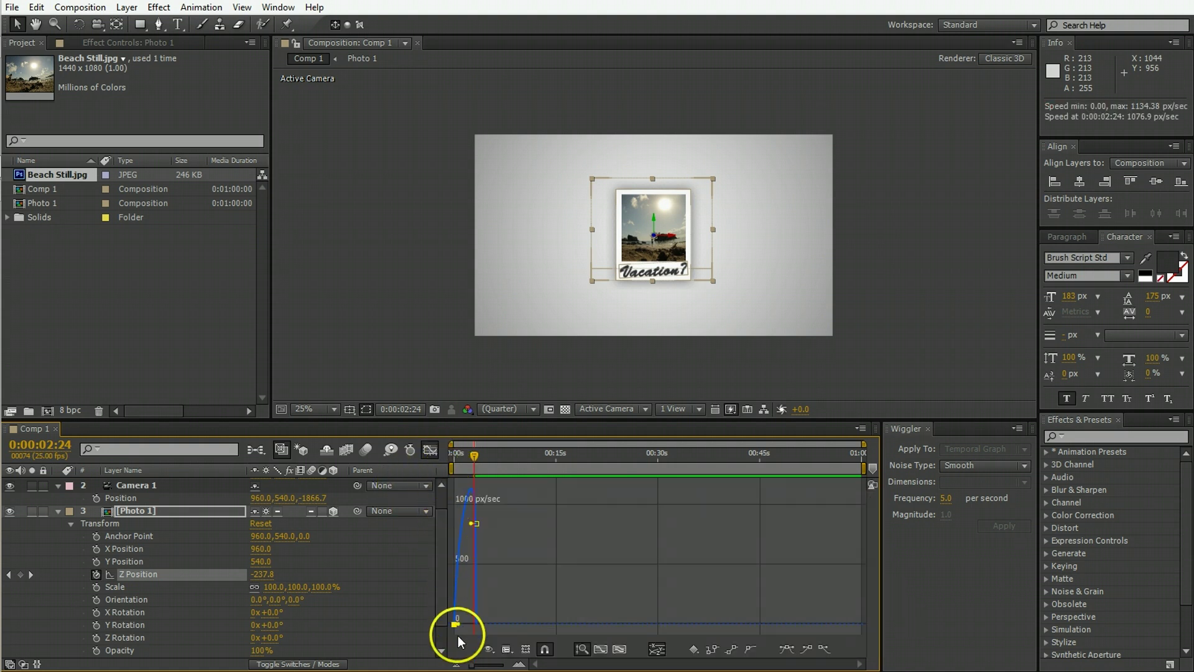
{"action": "left_click", "coordinate": [620, 649]}
{"action": "left_click_drag", "start_coordinate": [524, 623], "coordinate": [741, 616]}
{"action": "left_click", "coordinate": [579, 452]}
{"action": "key", "text": "space"}
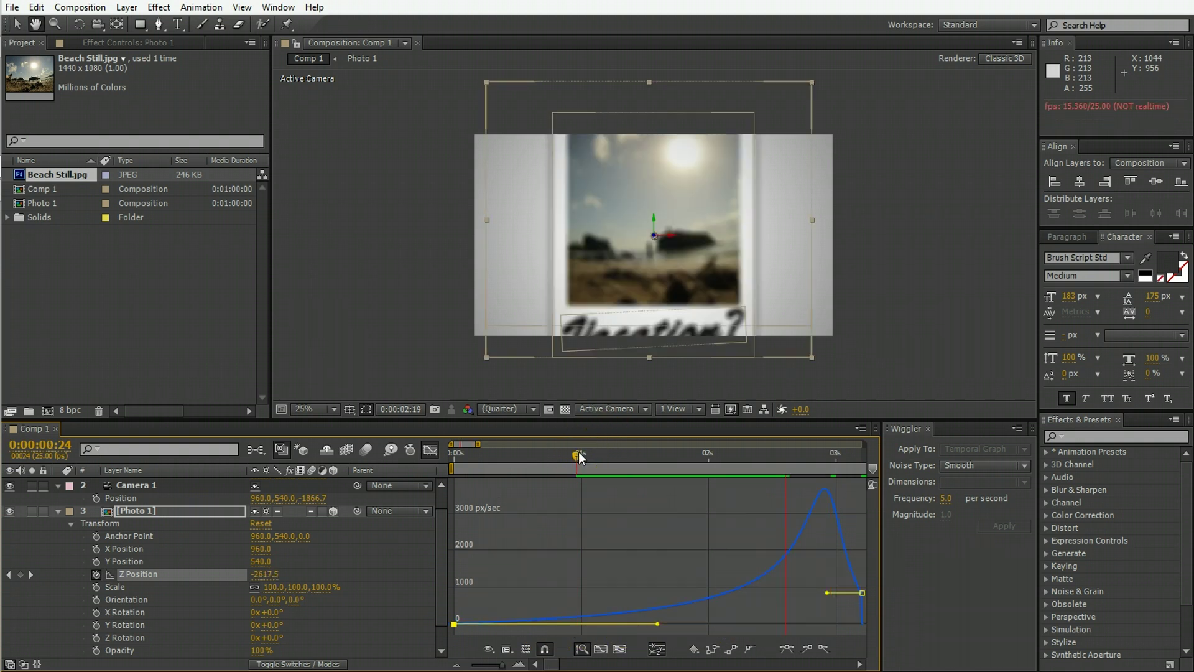
{"action": "left_click", "coordinate": [430, 450]}
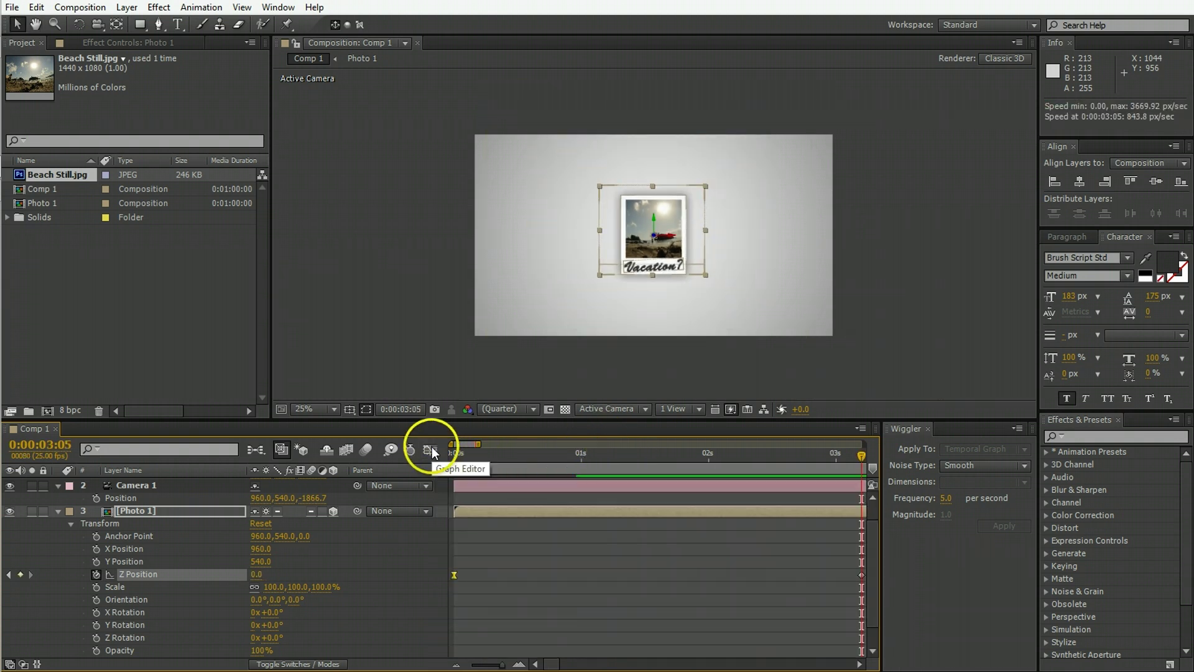
{"action": "left_click", "coordinate": [551, 530]}
{"action": "key", "text": "minus"}
{"action": "key", "text": "minus"}
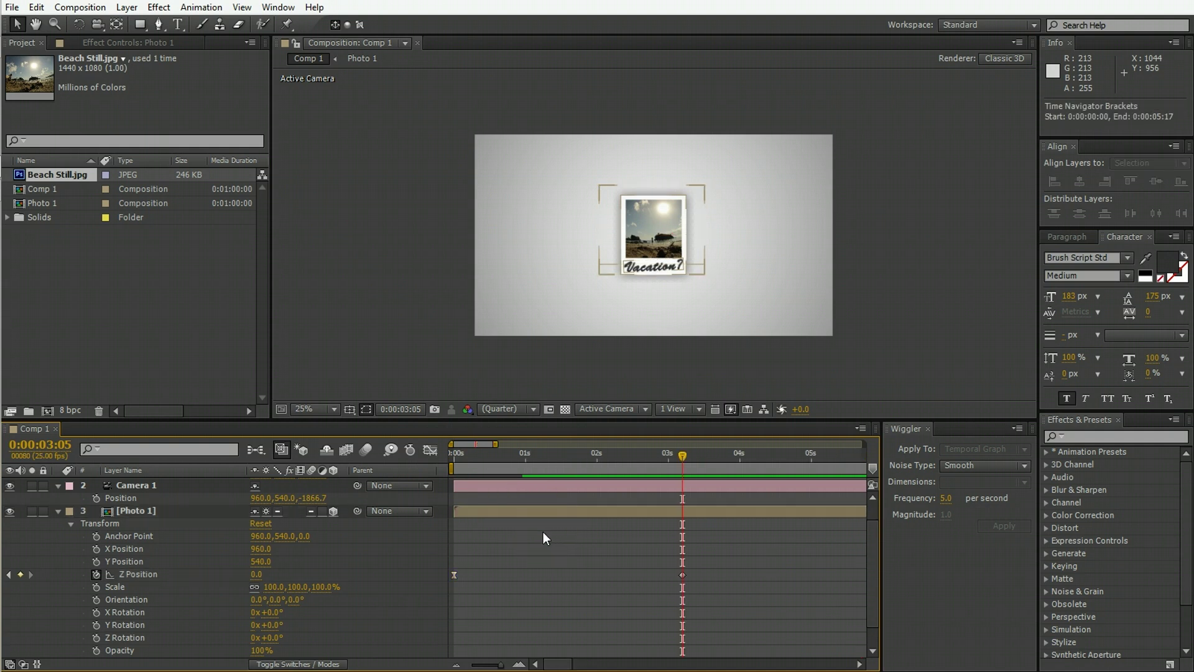
{"action": "left_click_drag", "start_coordinate": [463, 458], "coordinate": [583, 464]}
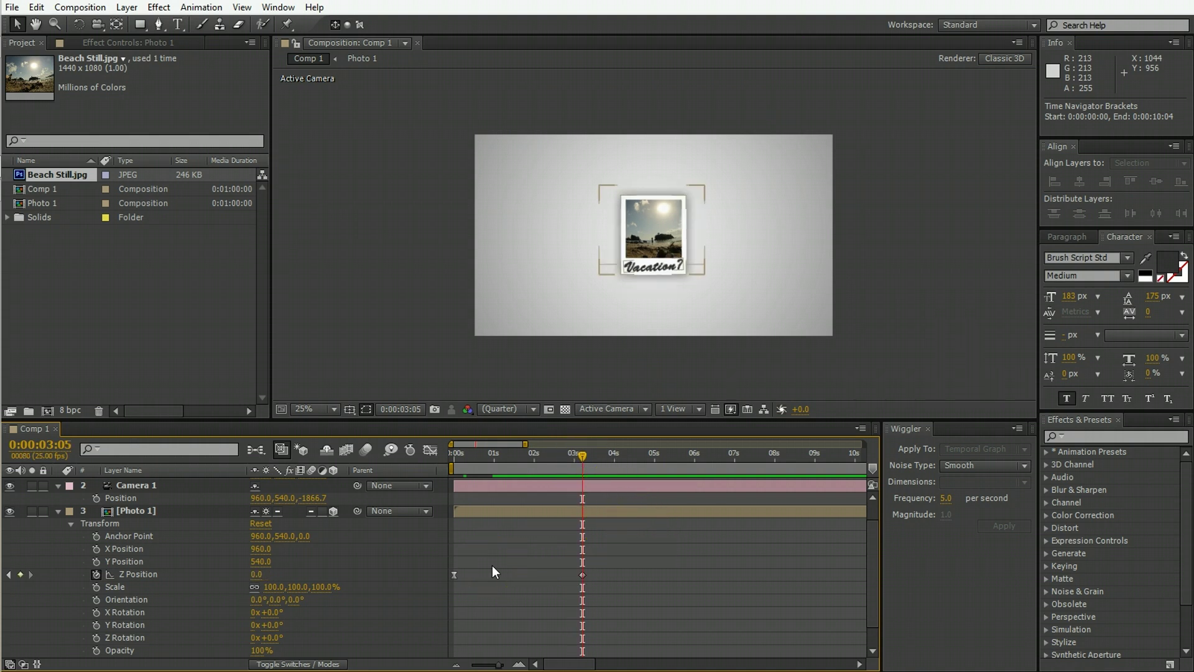
Step: Collapse the expanded properties of all layers in Comp 1
{"action": "scroll", "coordinate": [448, 582], "scroll_direction": "down", "scroll_amount": 2}
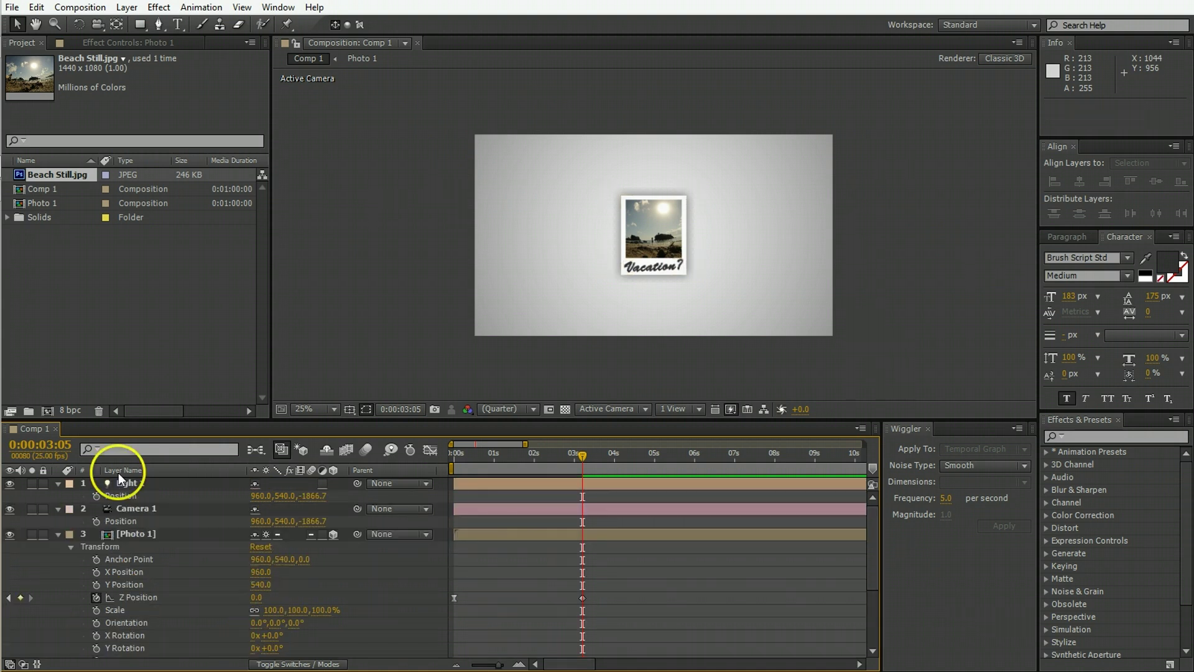
{"action": "key", "text": "ctrl+a"}
{"action": "key", "text": "u"}
{"action": "key", "text": "u"}
{"action": "left_click", "coordinate": [144, 568]}
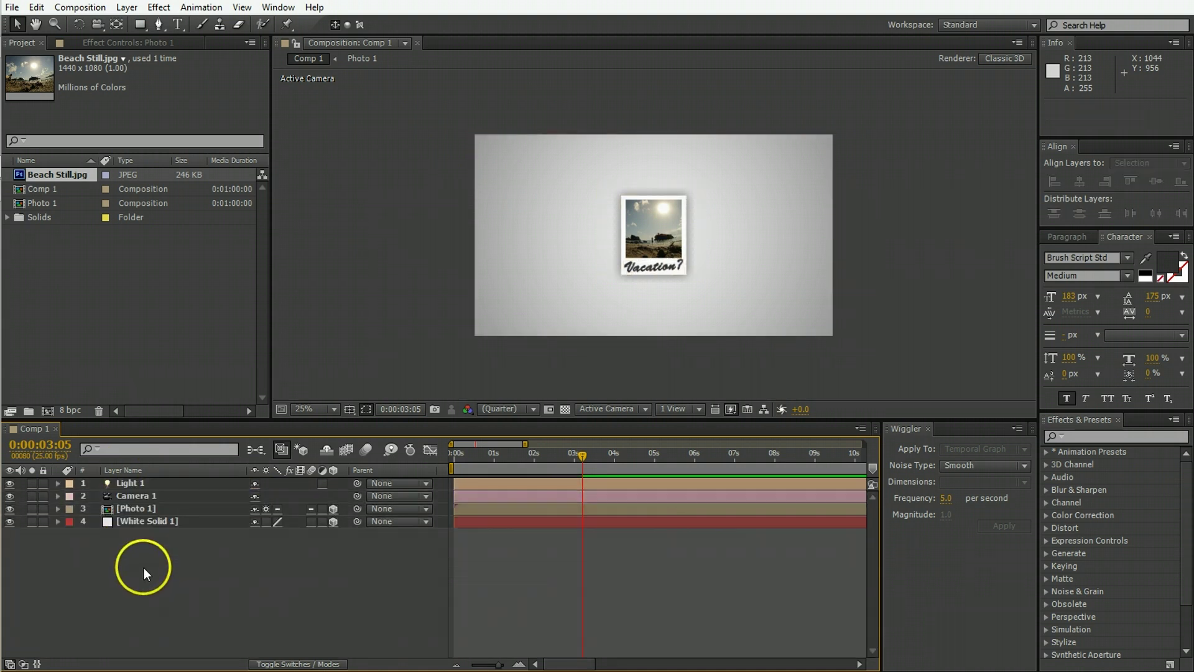
Step: Add an adjustment layer at the top of Comp 1 and name it Control
{"action": "right_click", "coordinate": [139, 560]}
{"action": "mouse_move", "coordinate": [170, 401]}
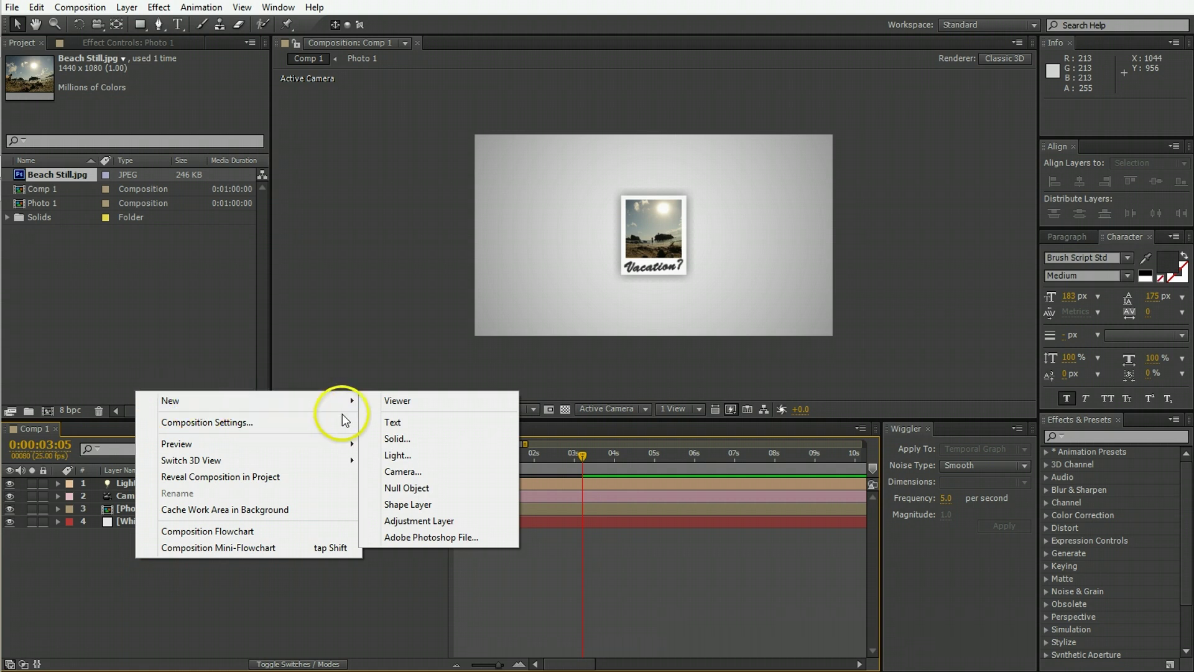
{"action": "left_click", "coordinate": [421, 522]}
{"action": "key", "text": "Return"}
{"action": "type", "text": "Control"}
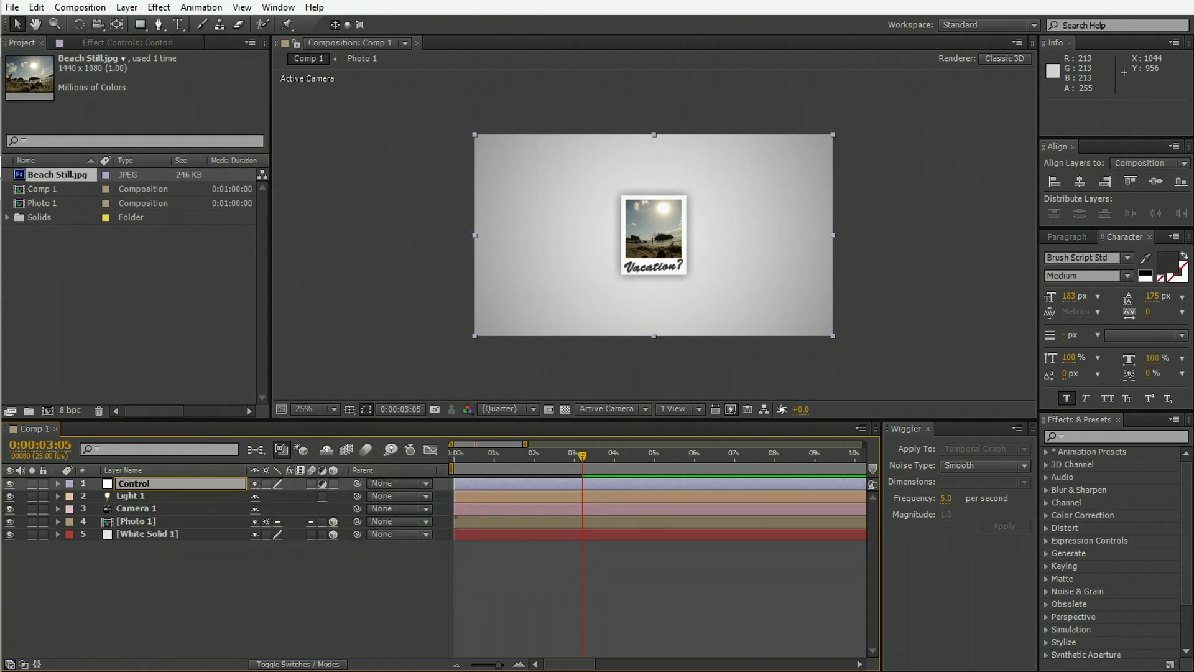
{"action": "key", "text": "Return"}
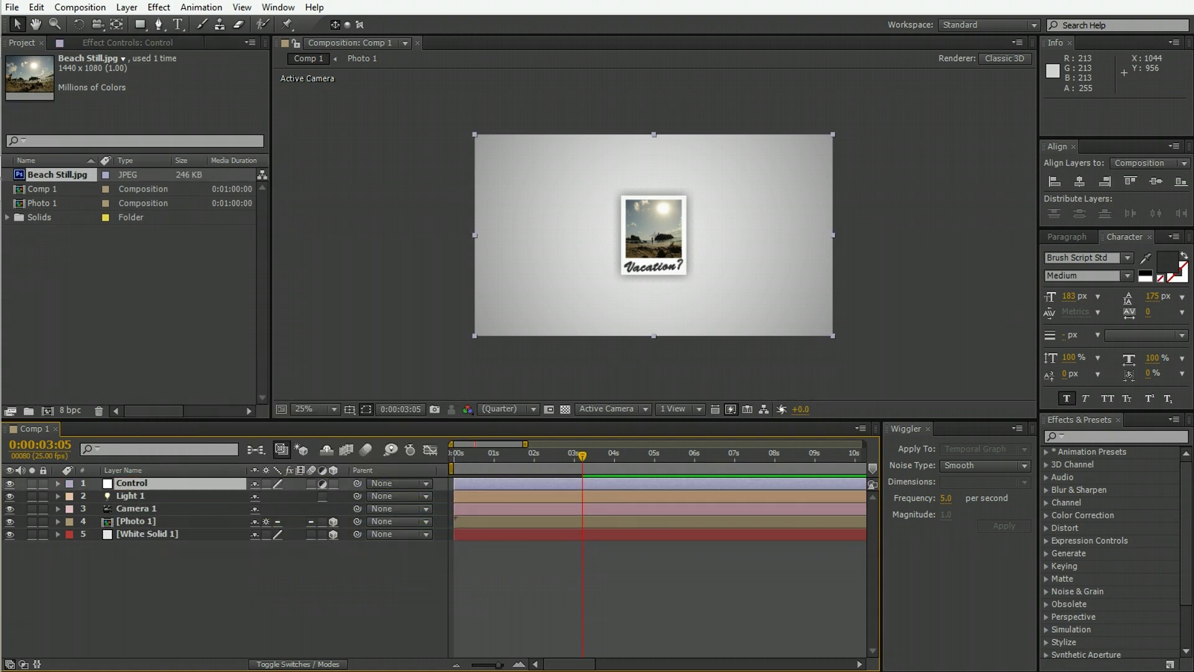
Step: Find the Slider Control effect and apply it to the Control layer
{"action": "left_click", "coordinate": [1065, 434]}
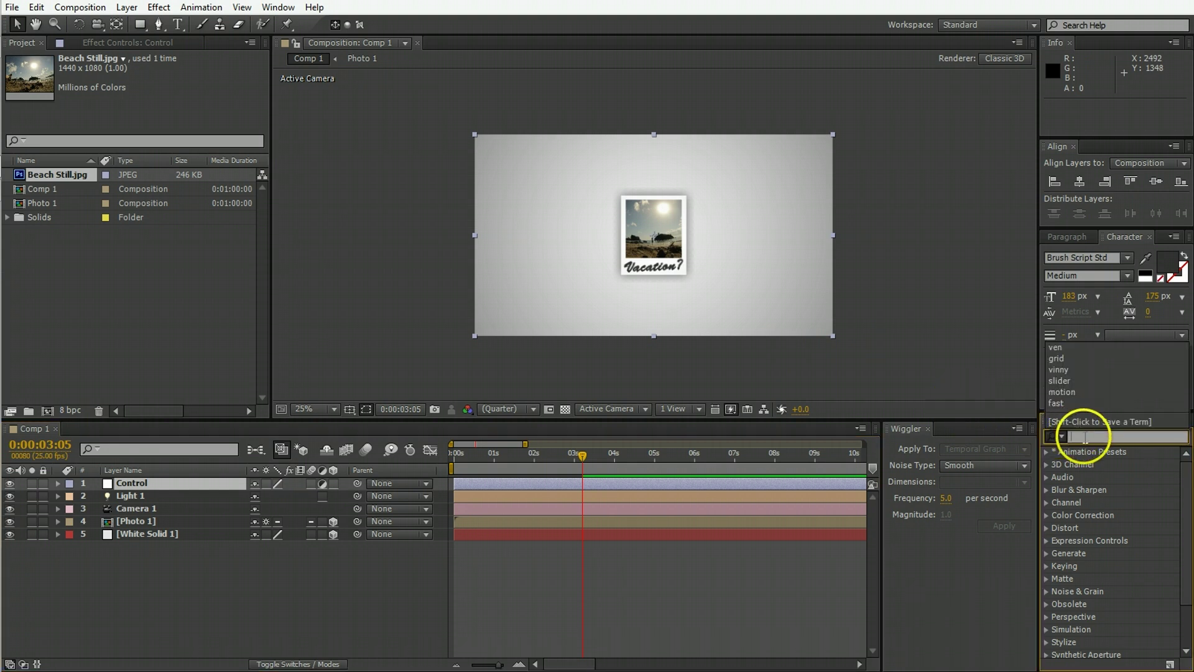
{"action": "type", "text": "slider"}
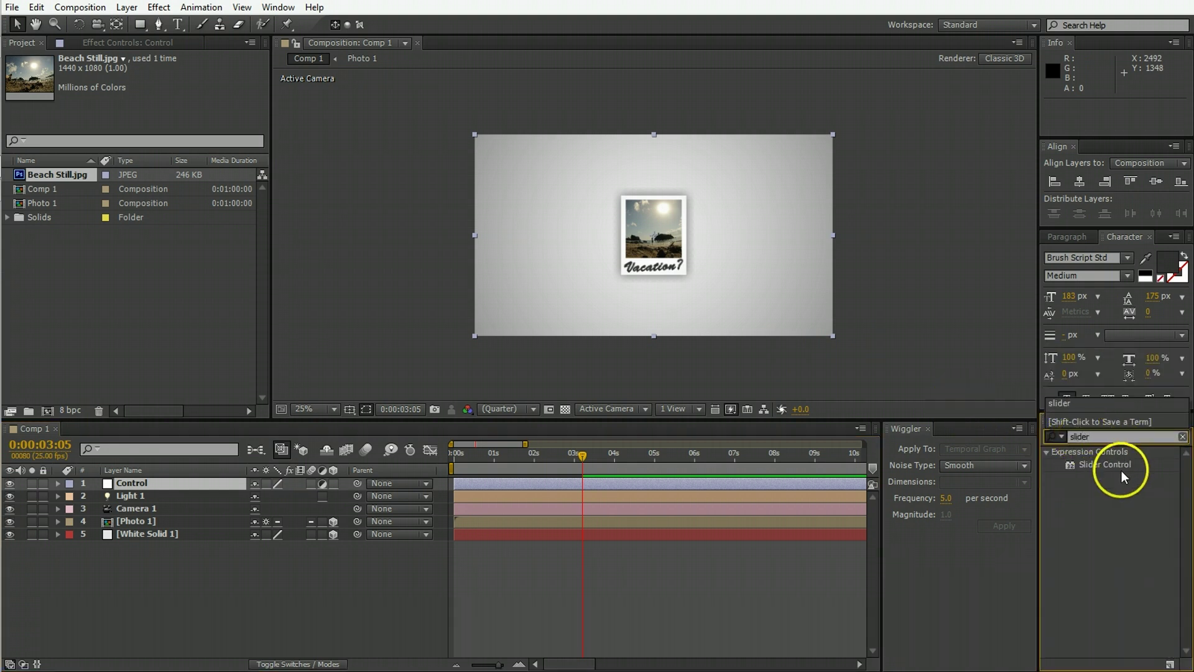
{"action": "double_click", "coordinate": [1102, 467]}
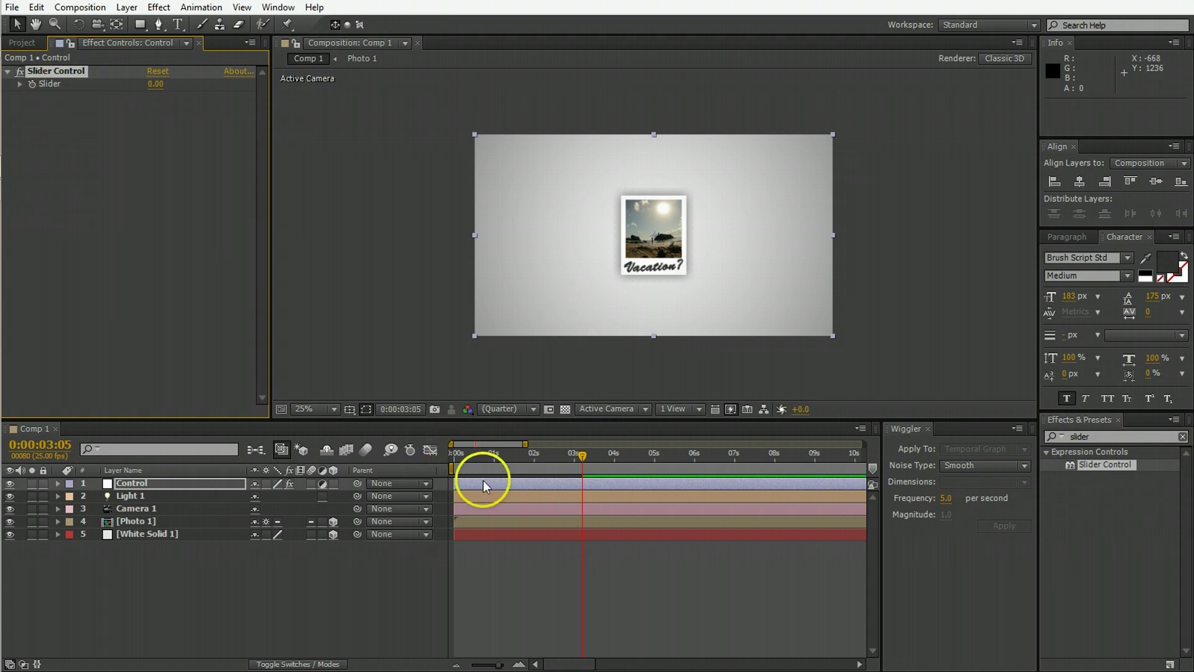
Step: Show the animated properties of the Photo 1 layer and enable an expression on its Z Rotation
{"action": "left_click", "coordinate": [172, 519]}
{"action": "key", "text": "u"}
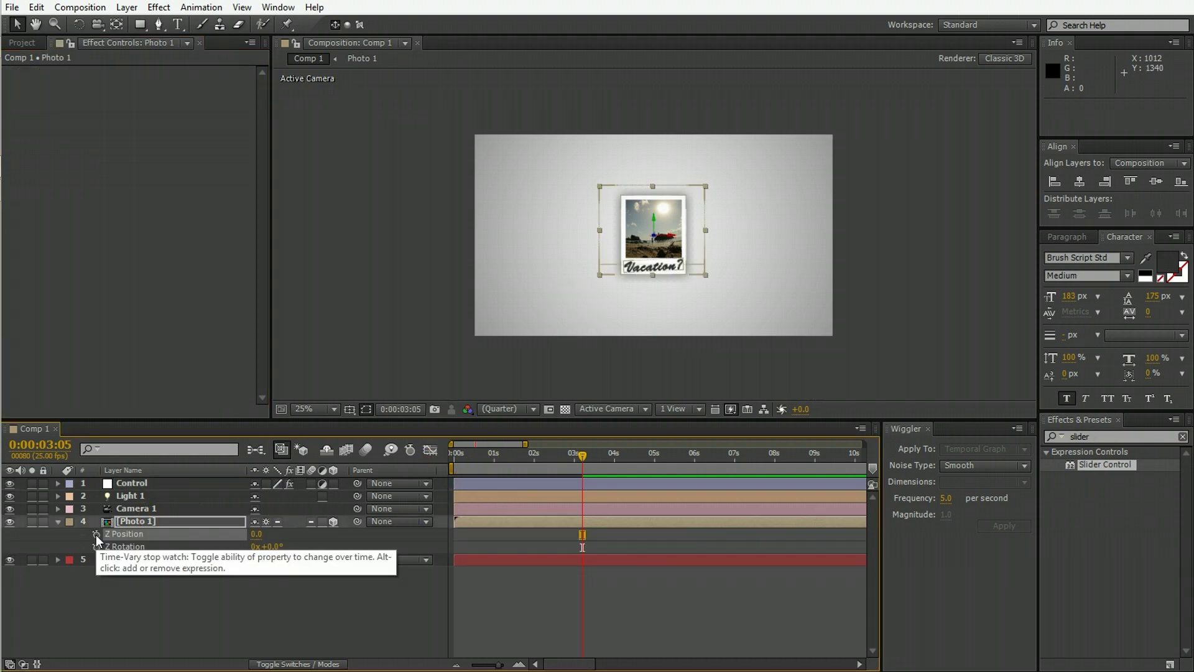
{"action": "left_click", "coordinate": [96, 535]}
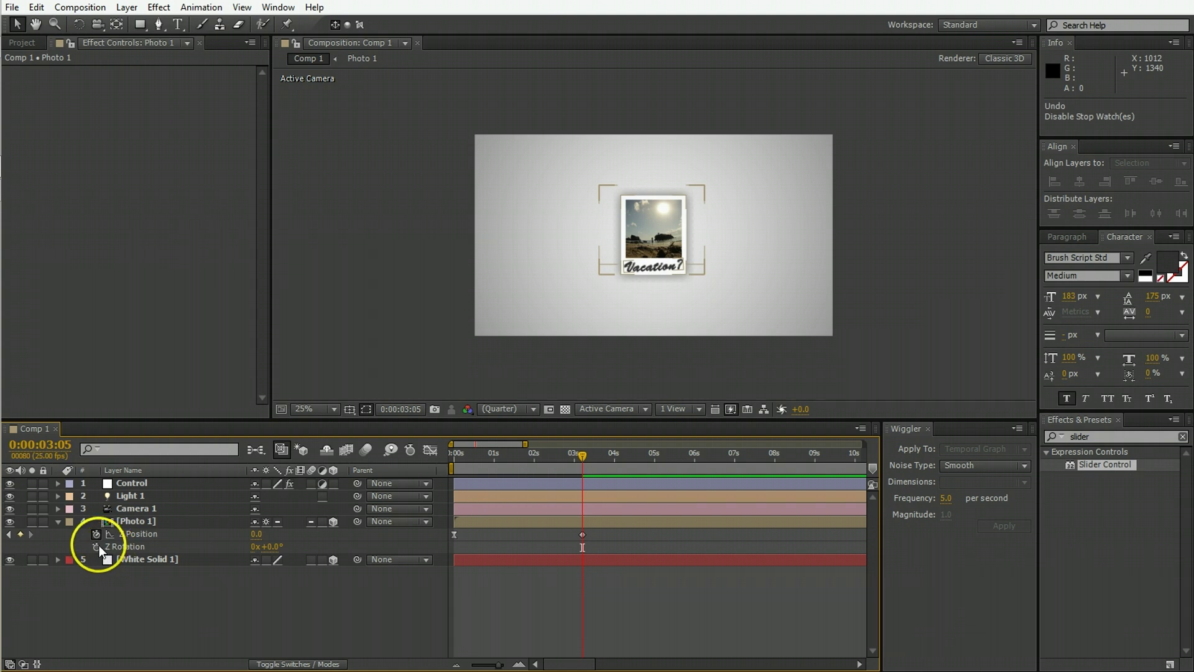
{"action": "left_click", "coordinate": [97, 547], "text": "alt"}
{"action": "left_click", "coordinate": [490, 532]}
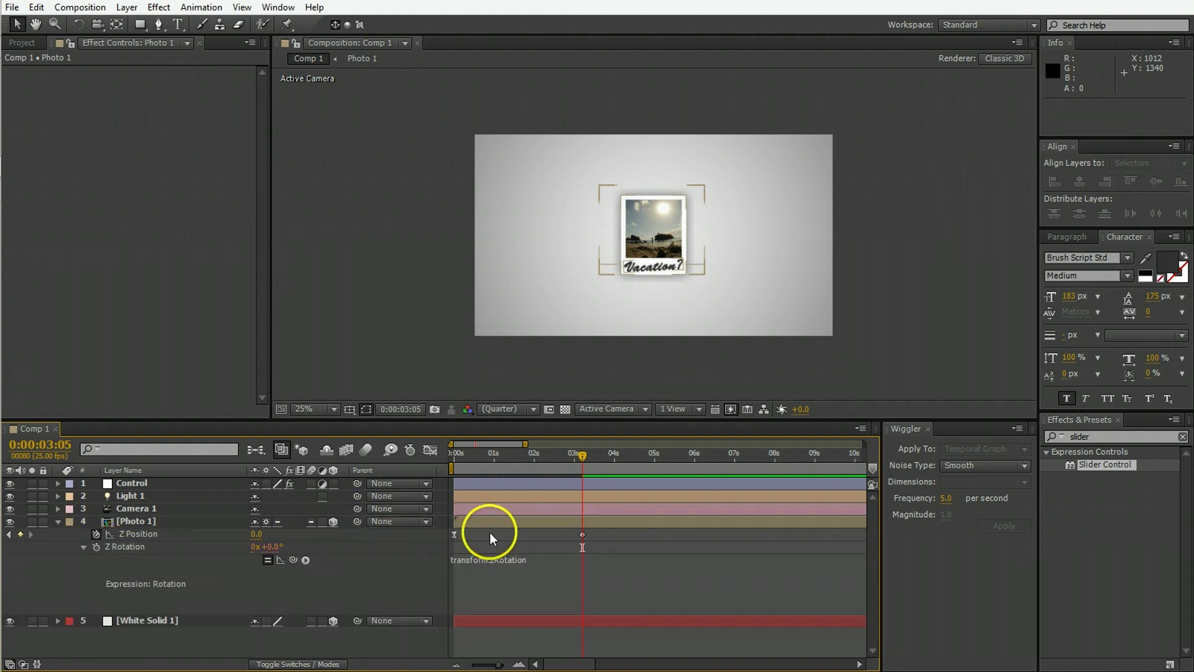
Step: Expand the Control layer's Slider Control effect in the timeline so its Slider property is accessible
{"action": "left_click", "coordinate": [215, 483]}
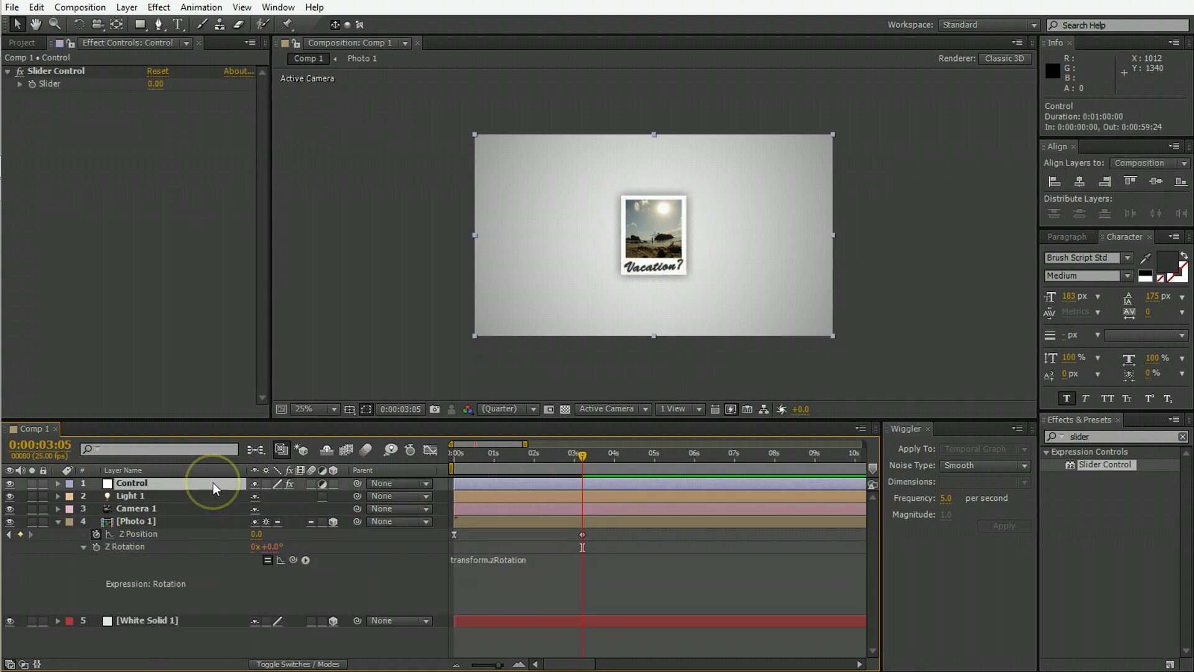
{"action": "key", "text": "e"}
{"action": "left_click", "coordinate": [83, 496]}
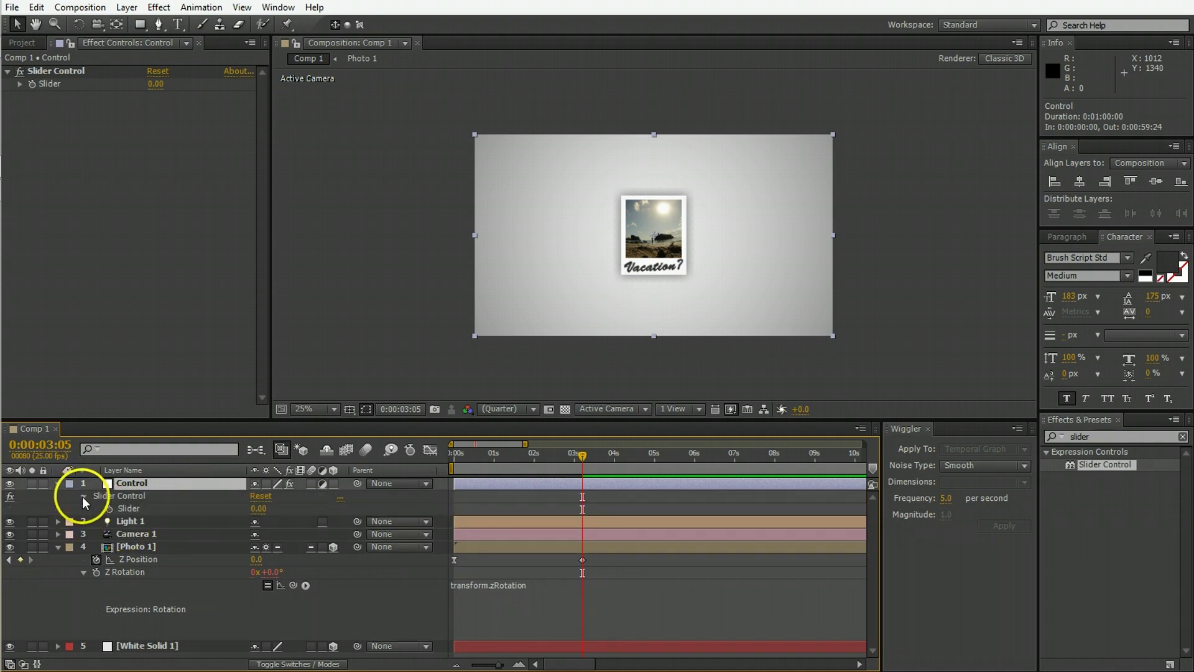
Step: Replace Photo 1's Z Rotation expression with a seedRandom call that takes the Control layer's Slider as seed and true as second argument
{"action": "left_click", "coordinate": [480, 606]}
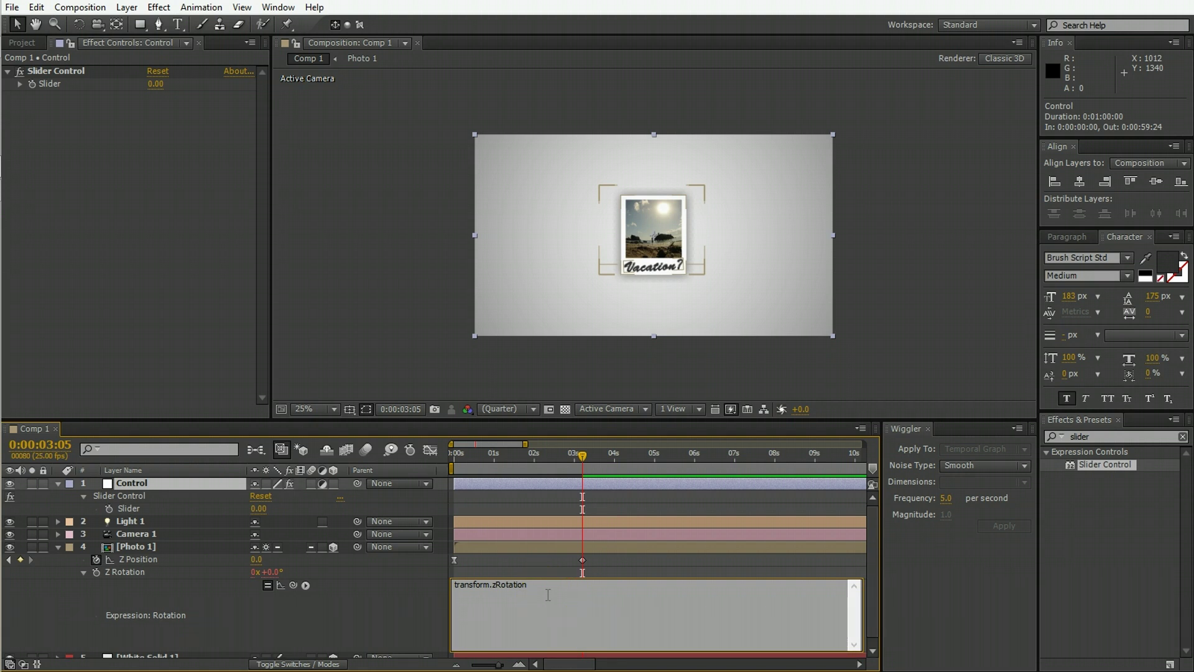
{"action": "key", "text": "ctrl+a"}
{"action": "key", "text": "BackSpace"}
{"action": "type", "text": "seedRandom("}
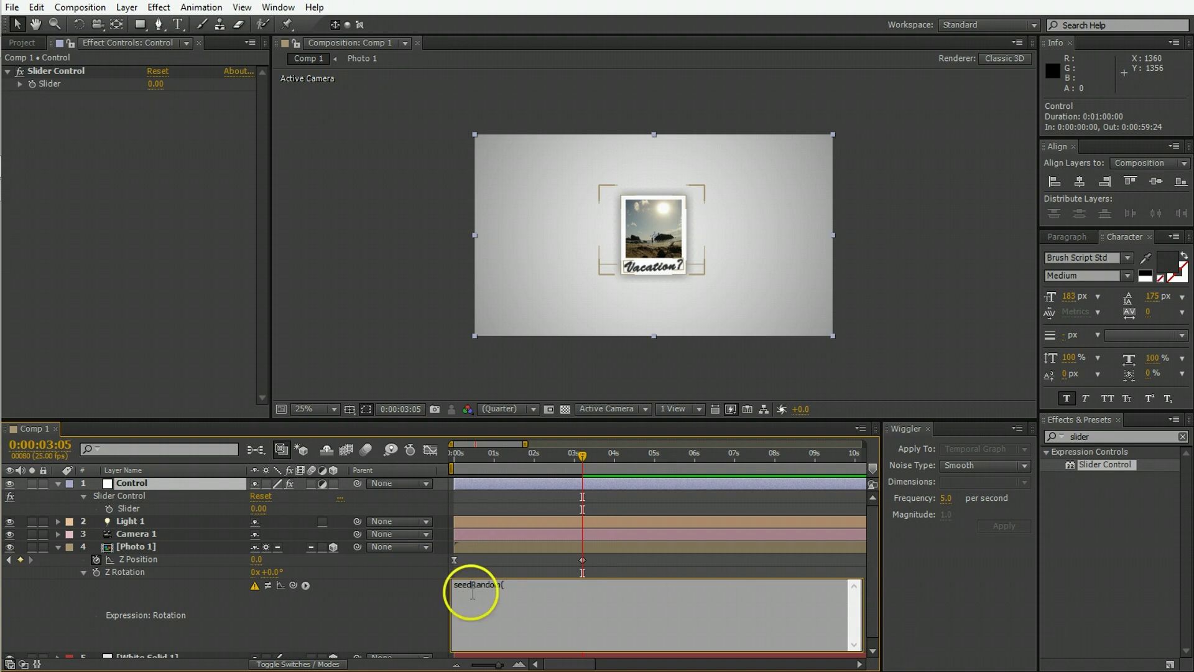
{"action": "left_click_drag", "start_coordinate": [305, 585], "coordinate": [73, 88]}
{"action": "type", "text": ","}
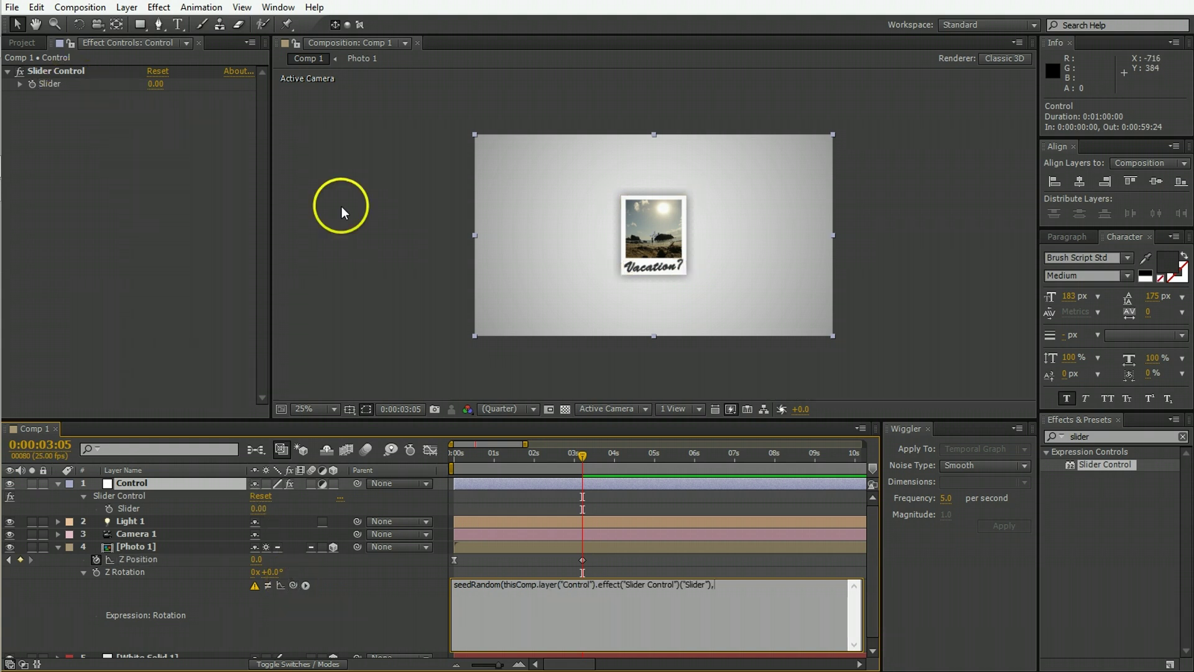
{"action": "type", "text": "true)"}
{"action": "key", "text": "Return"}
Step: Add random(); as the second line of the Z Rotation expression, end the seedRandom line with a semicolon and apply it
{"action": "type", "text": "rand"}
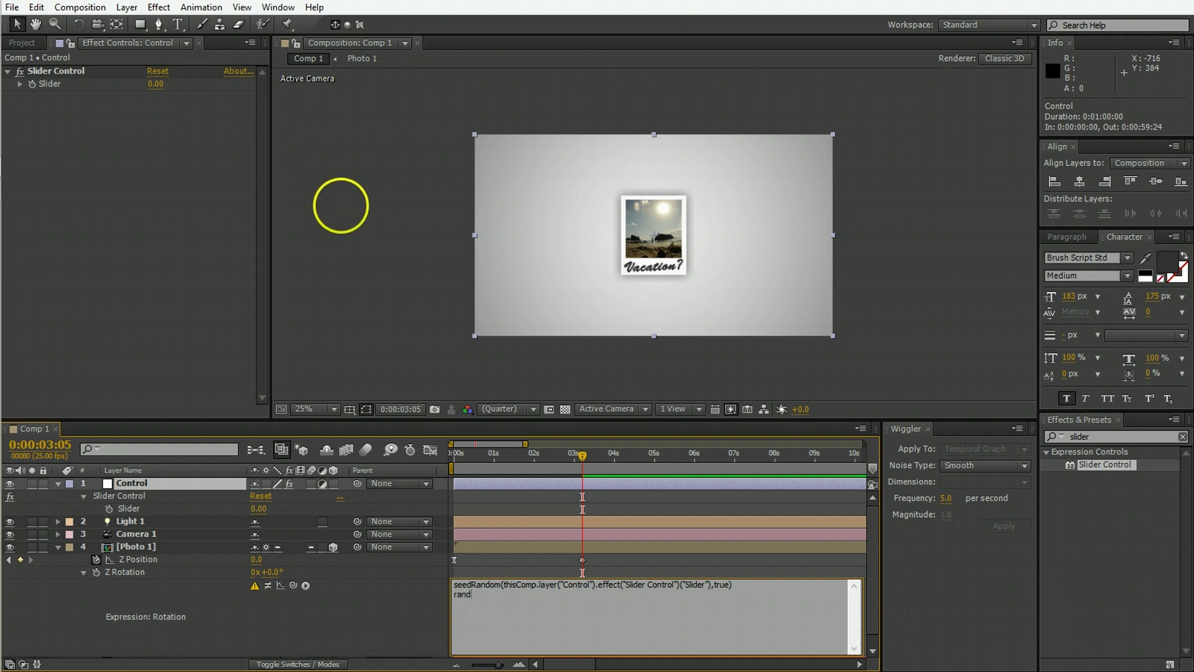
{"action": "type", "text": "om();"}
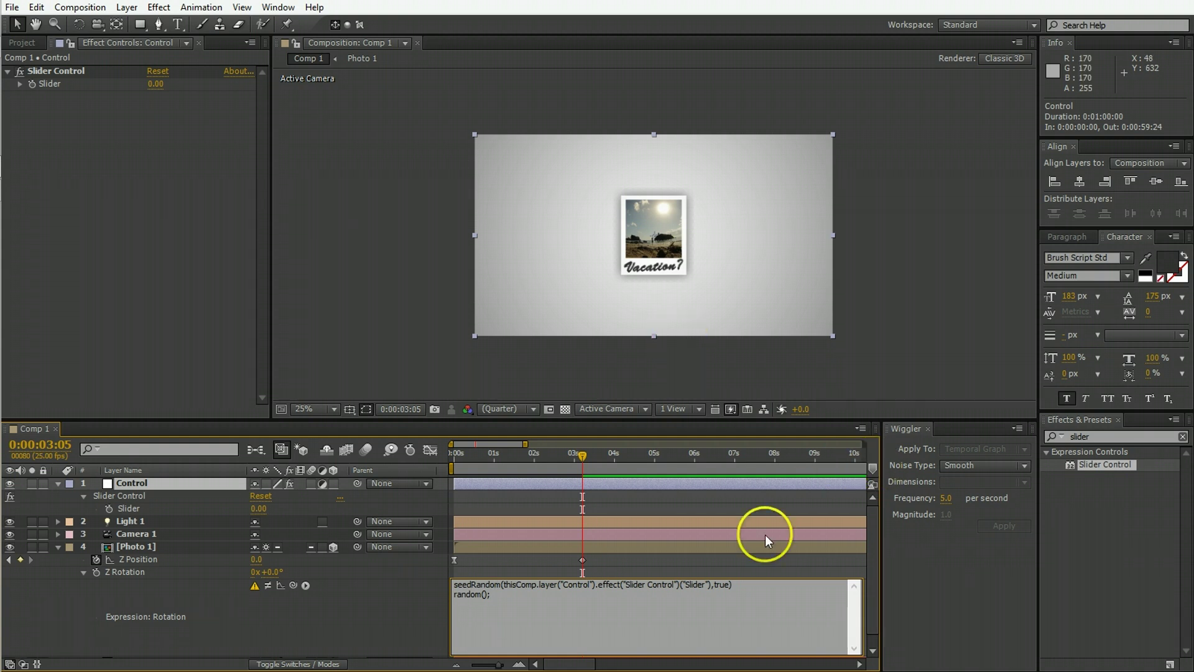
{"action": "left_click", "coordinate": [749, 586]}
{"action": "type", "text": ";"}
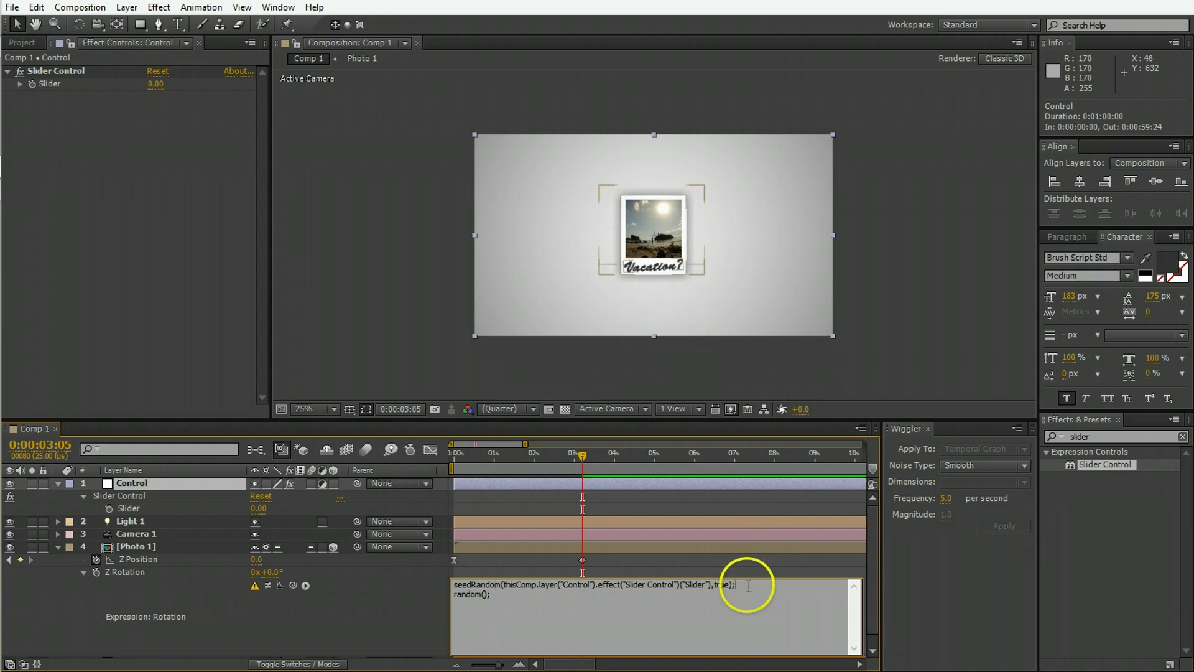
{"action": "key", "text": "KP_Enter"}
Step: Test the random rotation by changing the Control layer's Slider, ending at 32, and previewing the composition
{"action": "left_click", "coordinate": [156, 84]}
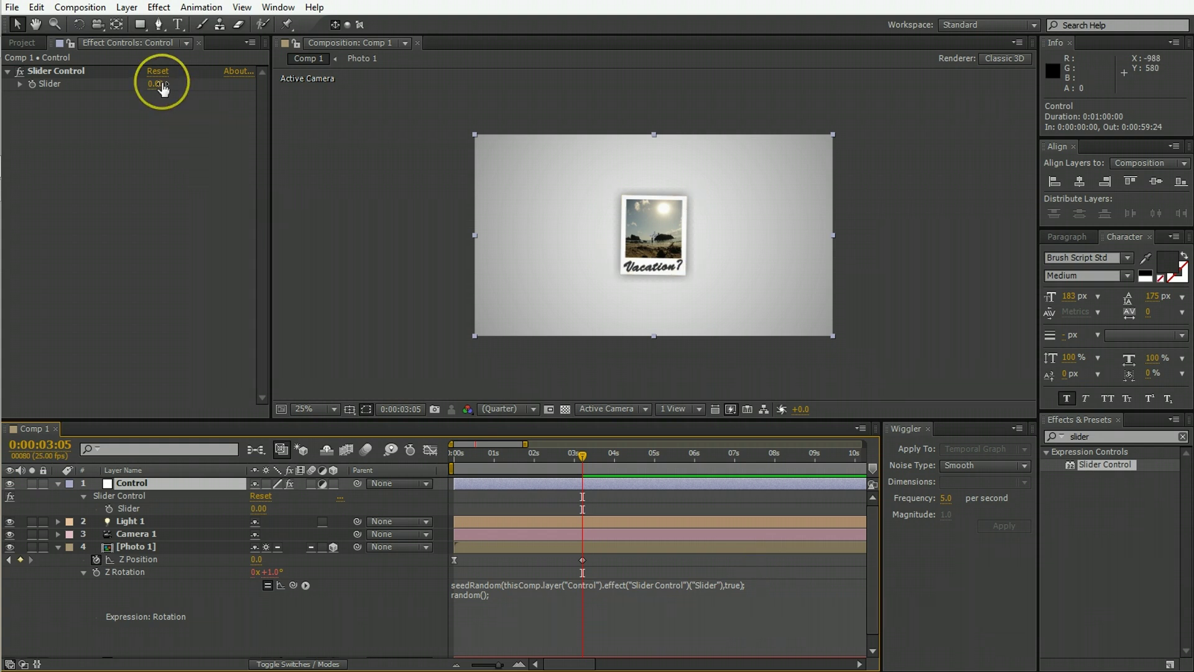
{"action": "type", "text": "30"}
{"action": "key", "text": "Return"}
{"action": "key", "text": "KP_0"}
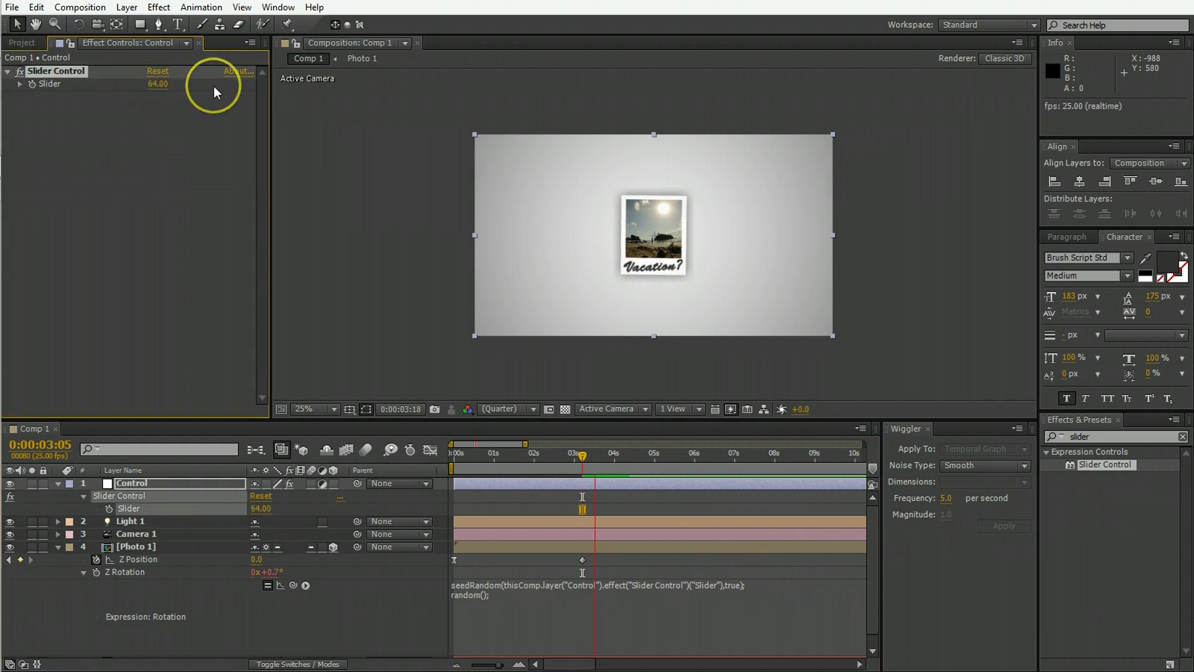
{"action": "left_click_drag", "start_coordinate": [163, 86], "coordinate": [152, 93]}
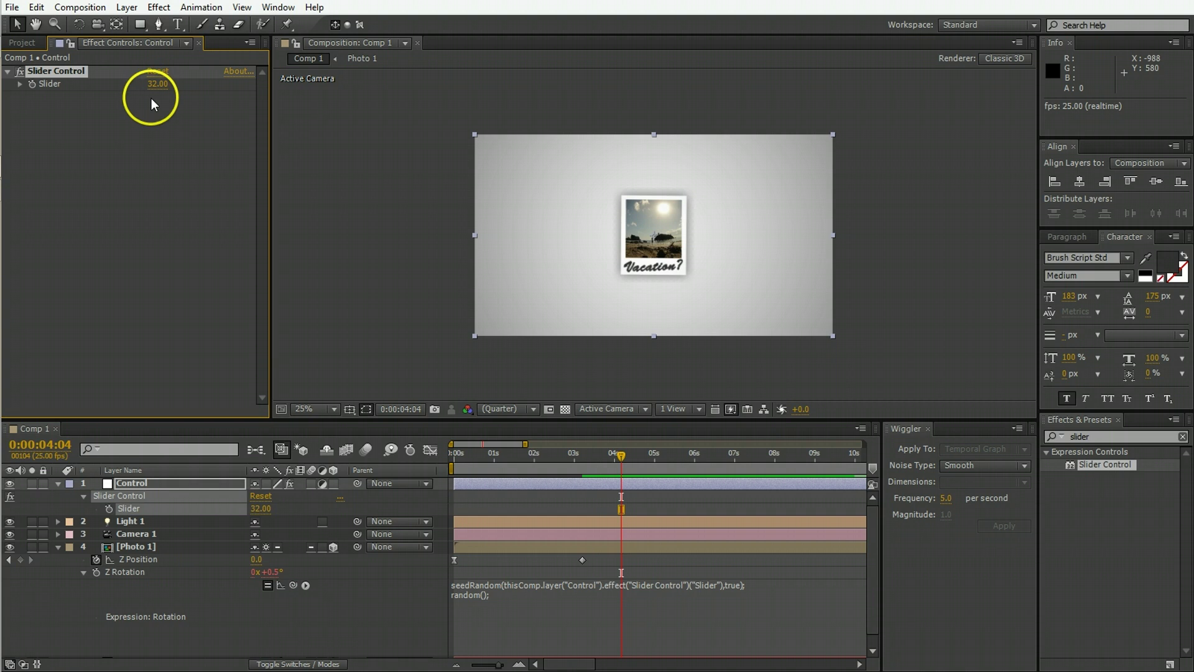
Step: Multiply random() by 10 in the Z Rotation expression and test the rotation by scrubbing the Control slider to 129
{"action": "left_click", "coordinate": [491, 596]}
{"action": "left_click", "coordinate": [482, 594]}
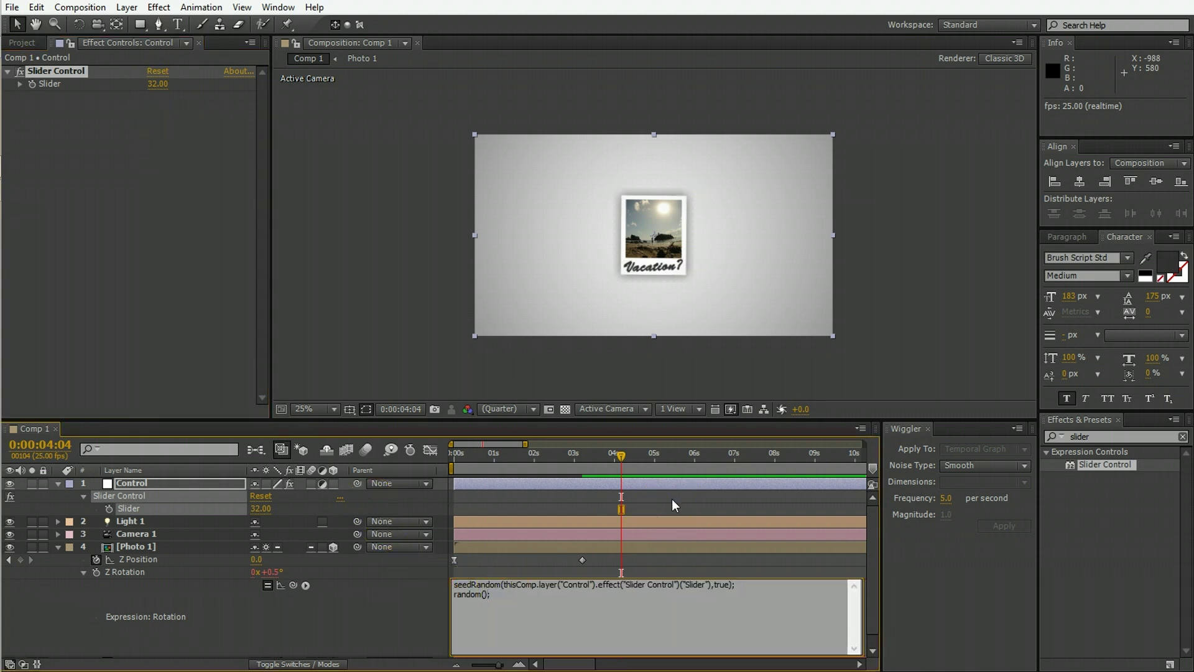
{"action": "type", "text": "*10"}
{"action": "key", "text": "KP_Enter"}
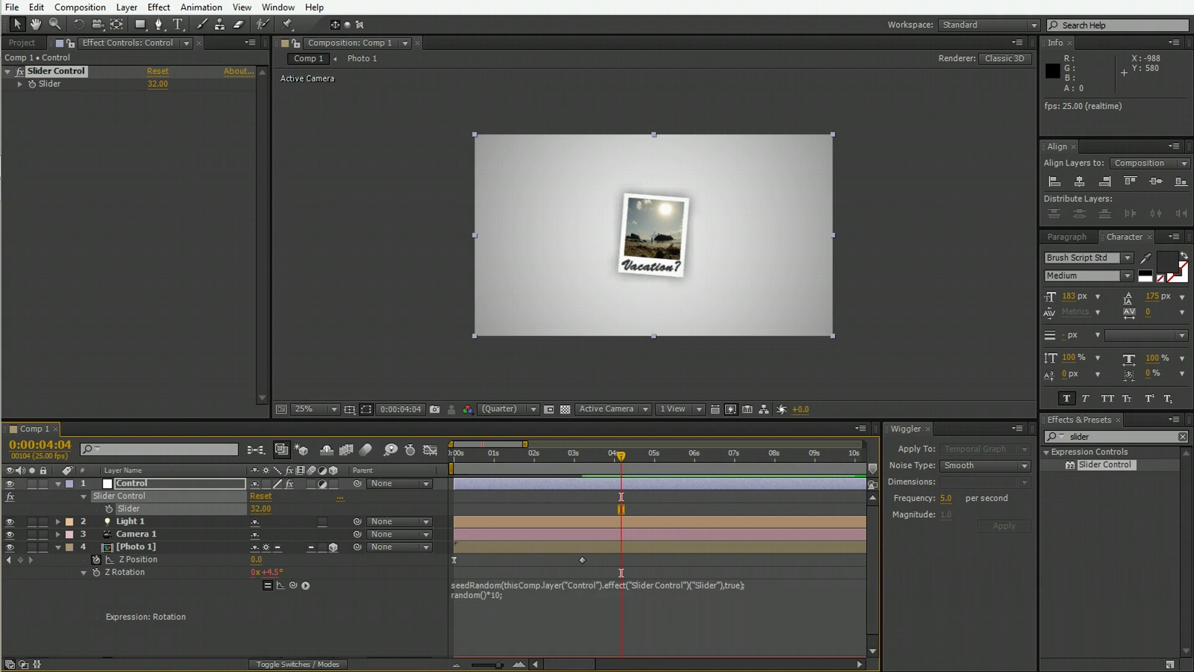
{"action": "left_click", "coordinate": [155, 84]}
{"action": "left_click", "coordinate": [163, 112]}
{"action": "left_click_drag", "start_coordinate": [156, 85], "coordinate": [157, 92]}
Step: Change the second line of the Z Rotation expression to random(-45,45); and scrub the Control slider to 112 to test it
{"action": "left_click", "coordinate": [487, 597]}
{"action": "left_click", "coordinate": [489, 601]}
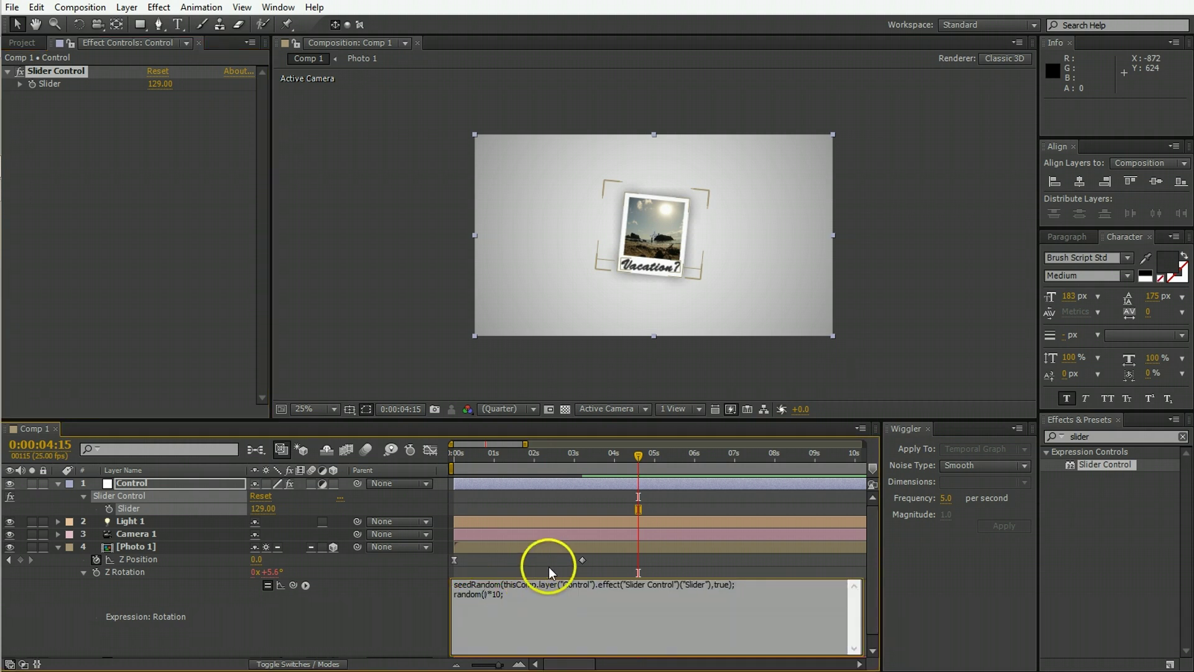
{"action": "key", "text": "Delete"}
{"action": "key", "text": "Delete"}
{"action": "key", "text": "Delete"}
{"action": "type", "text": "-45,45"}
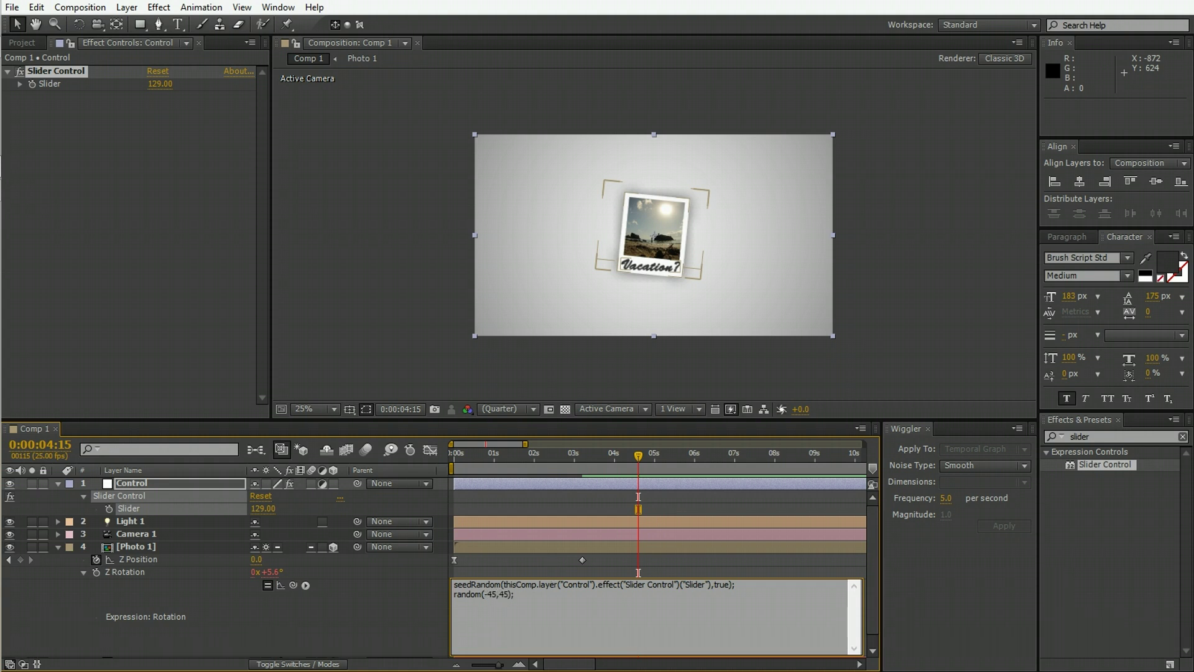
{"action": "key", "text": "KP_Enter"}
{"action": "left_click_drag", "start_coordinate": [159, 88], "coordinate": [161, 89]}
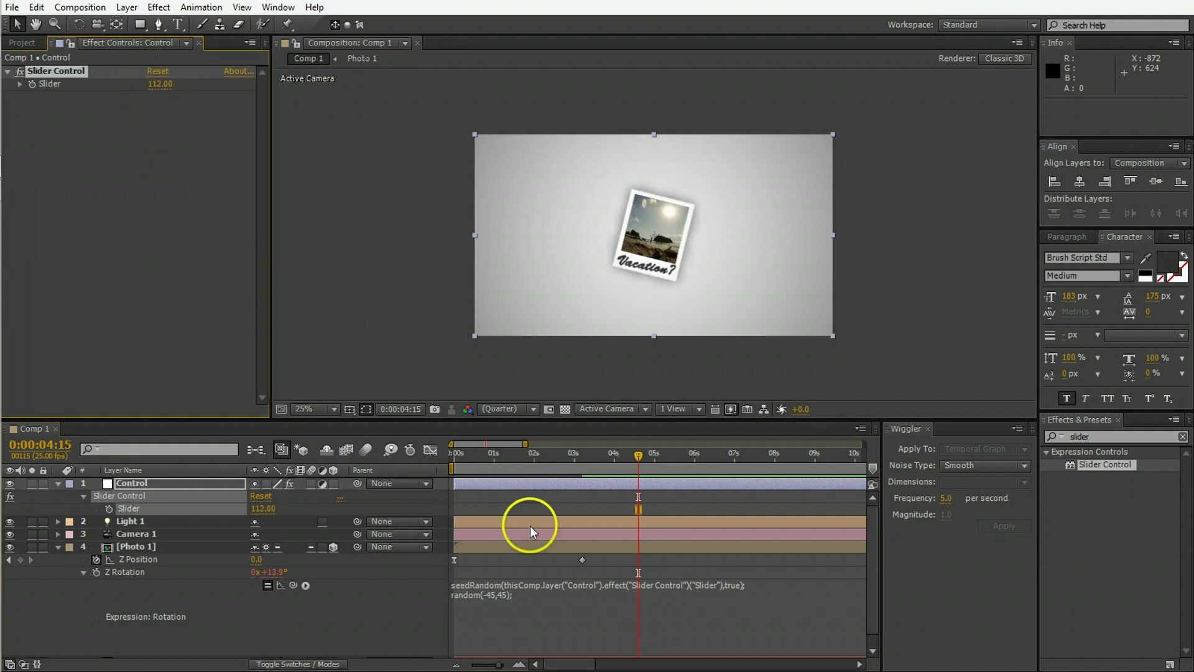
Step: Multiply the slider seed by index in the seedRandom line of Photo 1's Z Rotation expression
{"action": "left_click", "coordinate": [521, 548]}
{"action": "left_click", "coordinate": [737, 599]}
{"action": "left_click", "coordinate": [718, 581]}
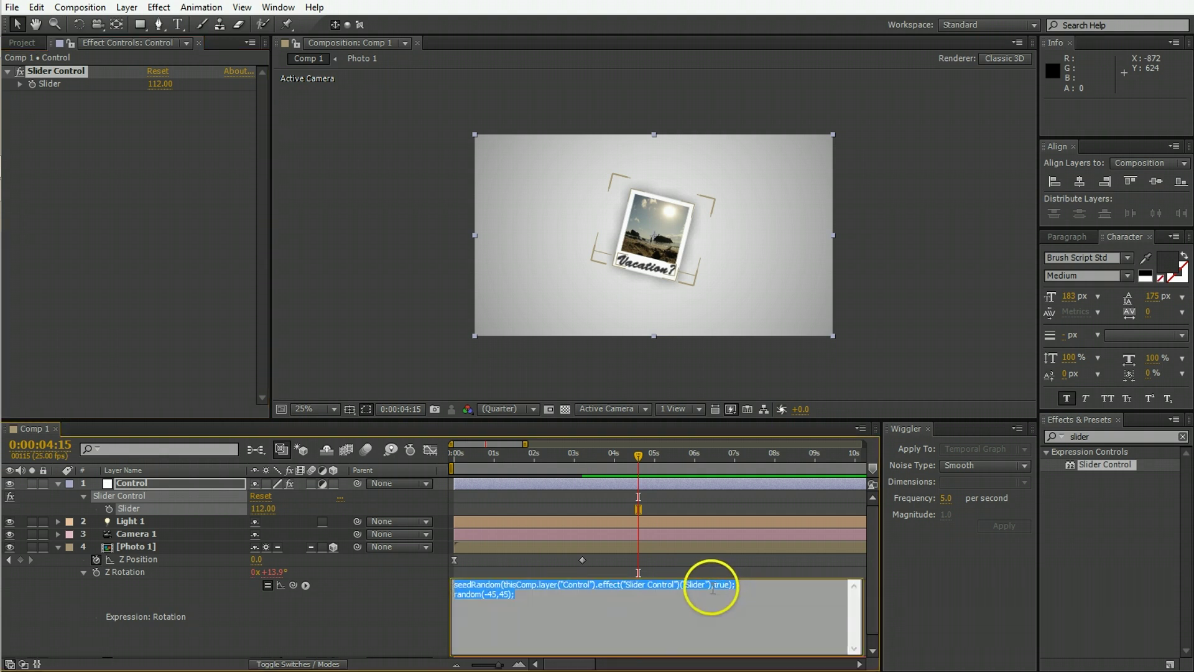
{"action": "left_click", "coordinate": [909, 513]}
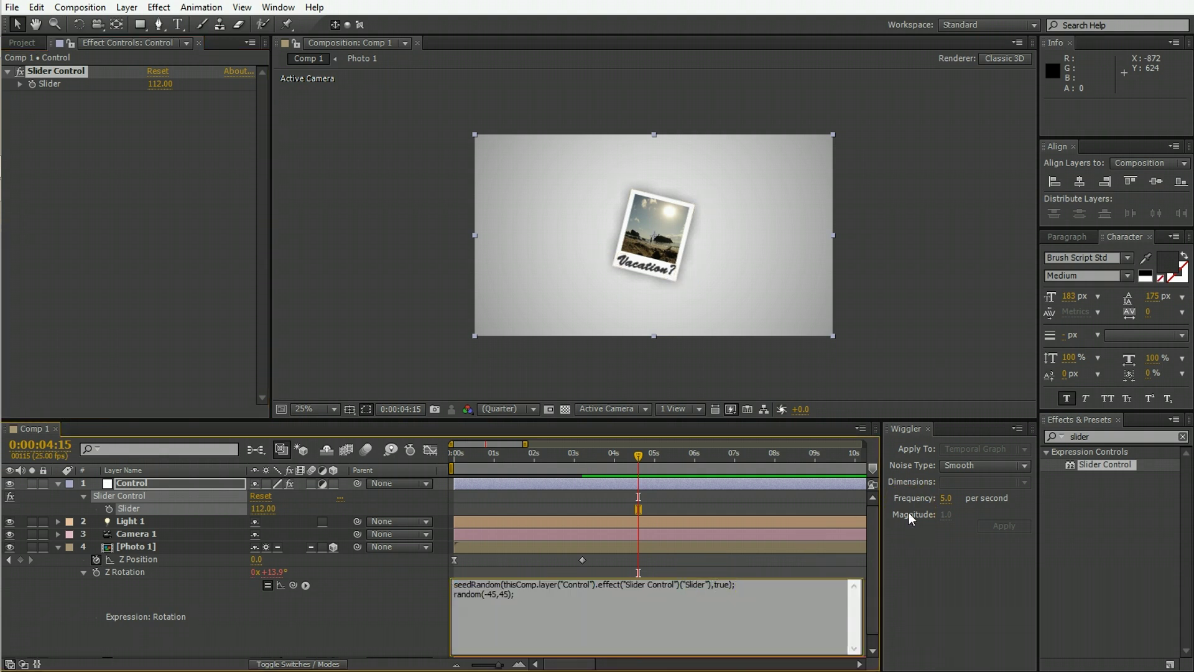
{"action": "type", "text": "*index"}
{"action": "key", "text": "KP_Enter"}
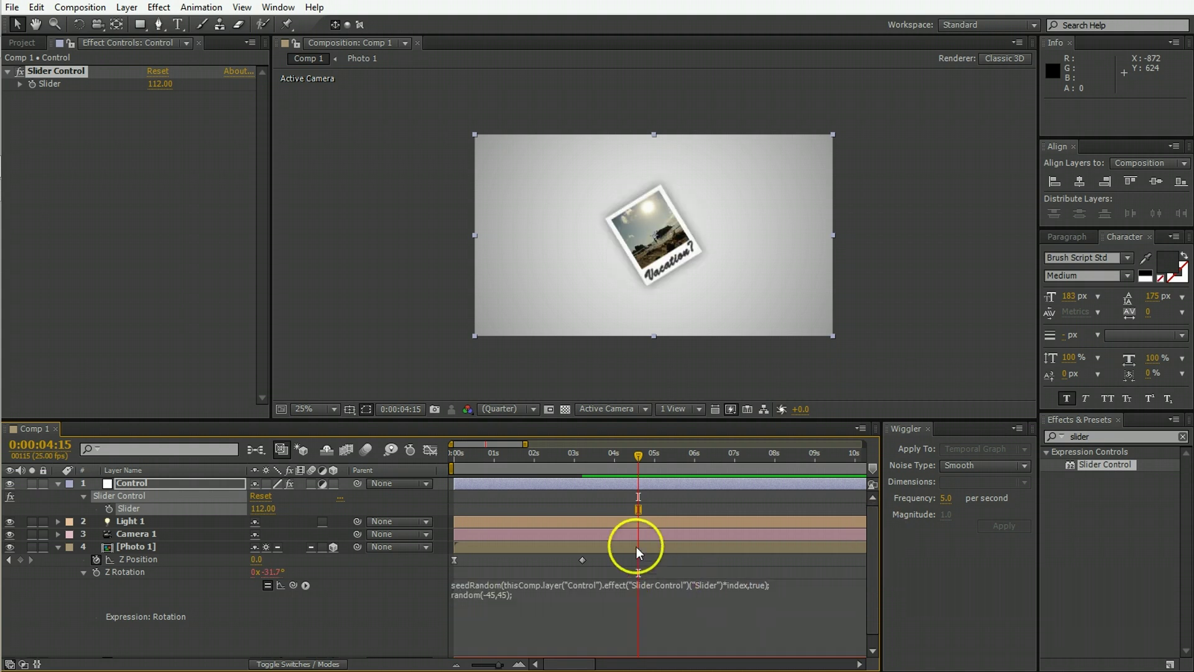
Step: Copy Photo 1's Z Rotation expression and paste it into a new expression on the layer's X Position
{"action": "left_click", "coordinate": [588, 548]}
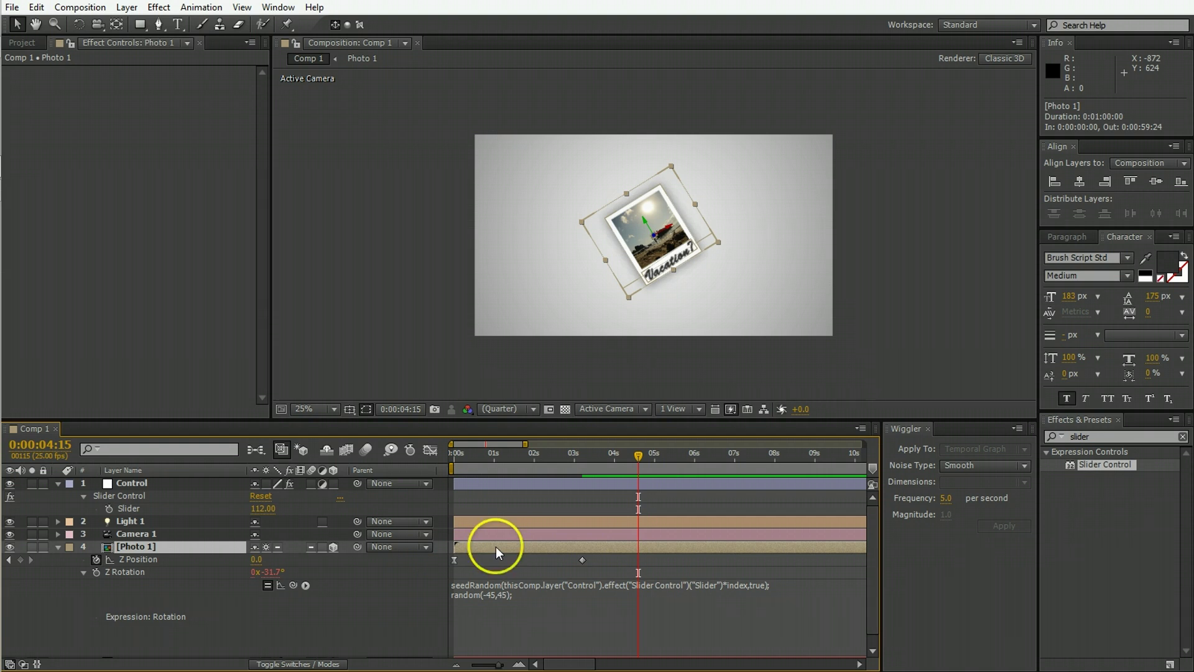
{"action": "left_click", "coordinate": [492, 602]}
{"action": "key", "text": "ctrl+c"}
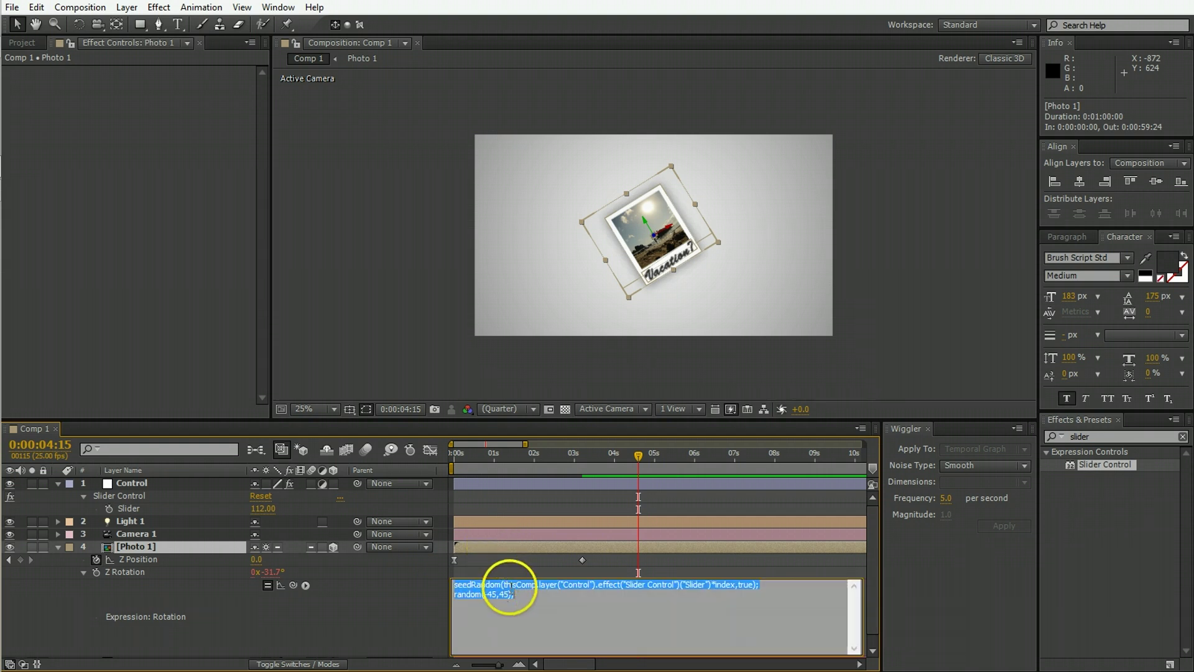
{"action": "left_click", "coordinate": [508, 564]}
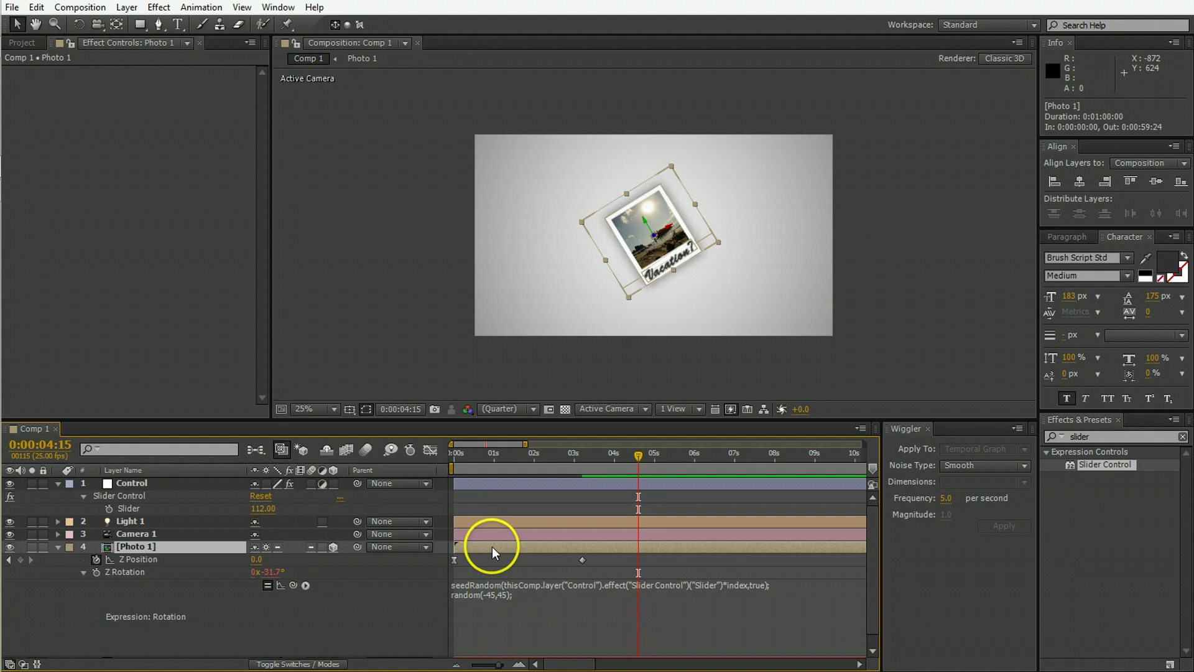
{"action": "key", "text": "p"}
{"action": "left_click", "coordinate": [96, 559], "text": "alt"}
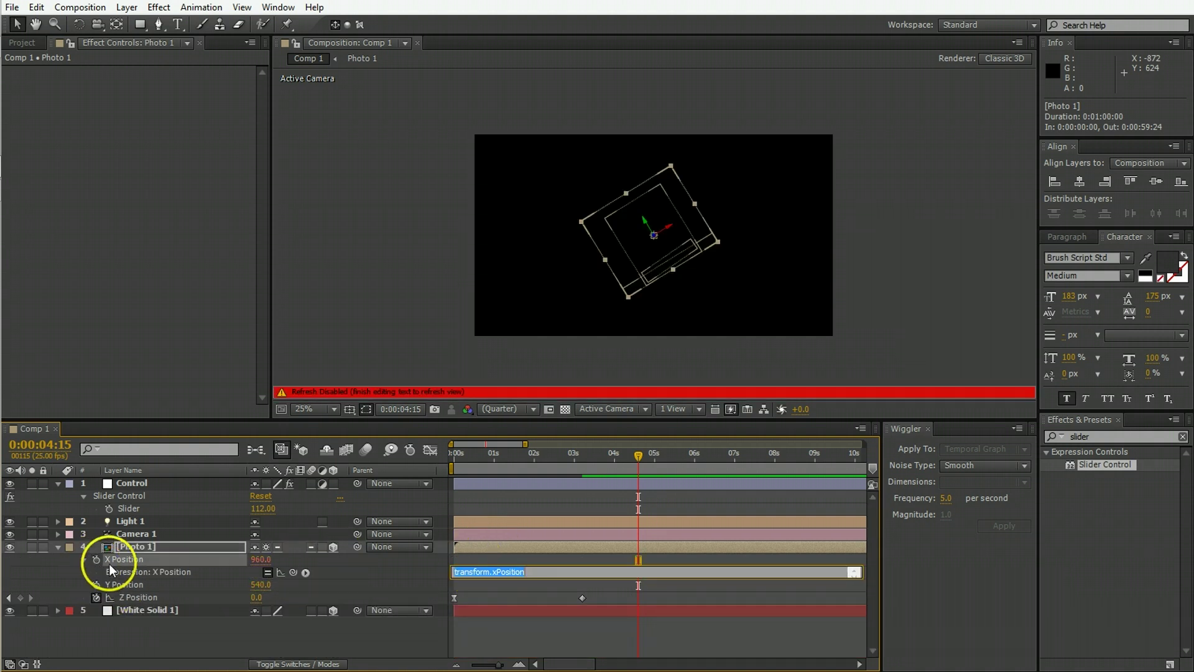
{"action": "type", "text": "random(-45,45);"}
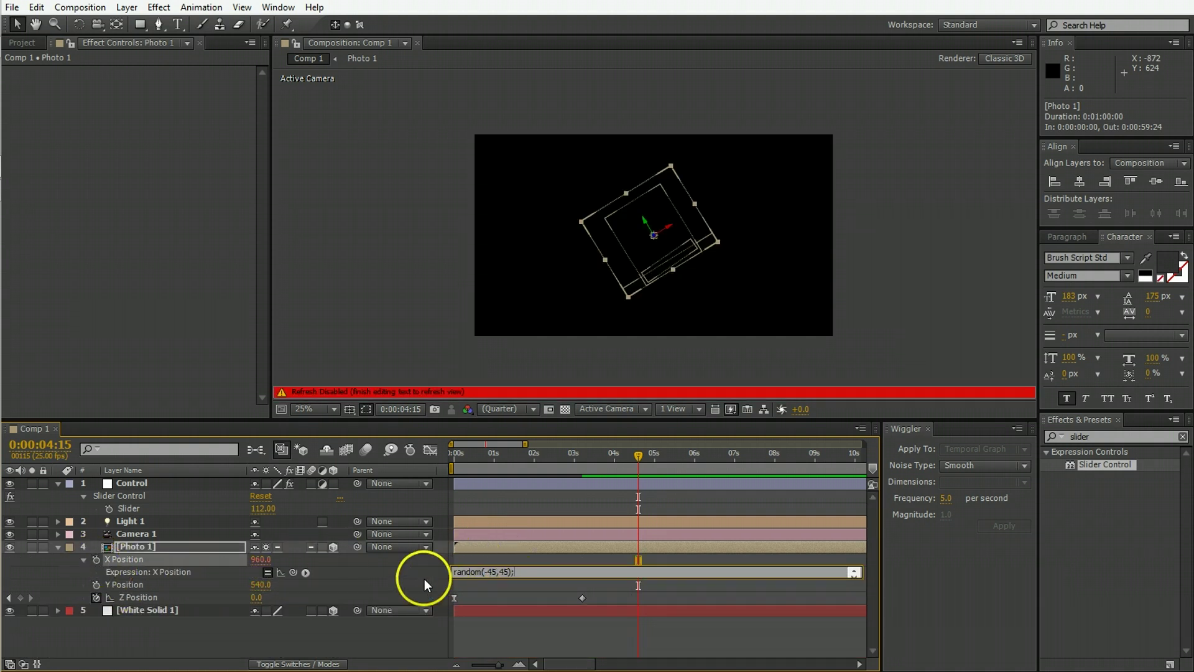
{"action": "left_click", "coordinate": [456, 572]}
{"action": "key", "text": "ctrl+v"}
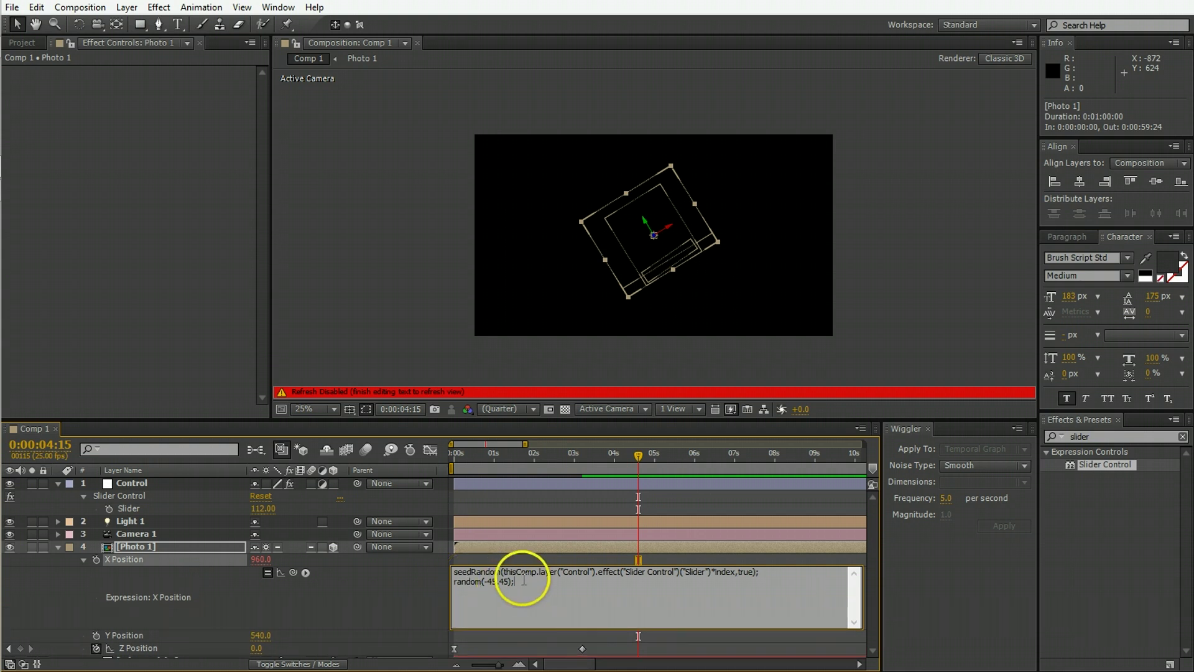
Step: Replace the random(-45,45); line in the X Position expression with wiggle(0,thisComp.width*.5) and apply it
{"action": "left_click_drag", "start_coordinate": [515, 582], "coordinate": [439, 587]}
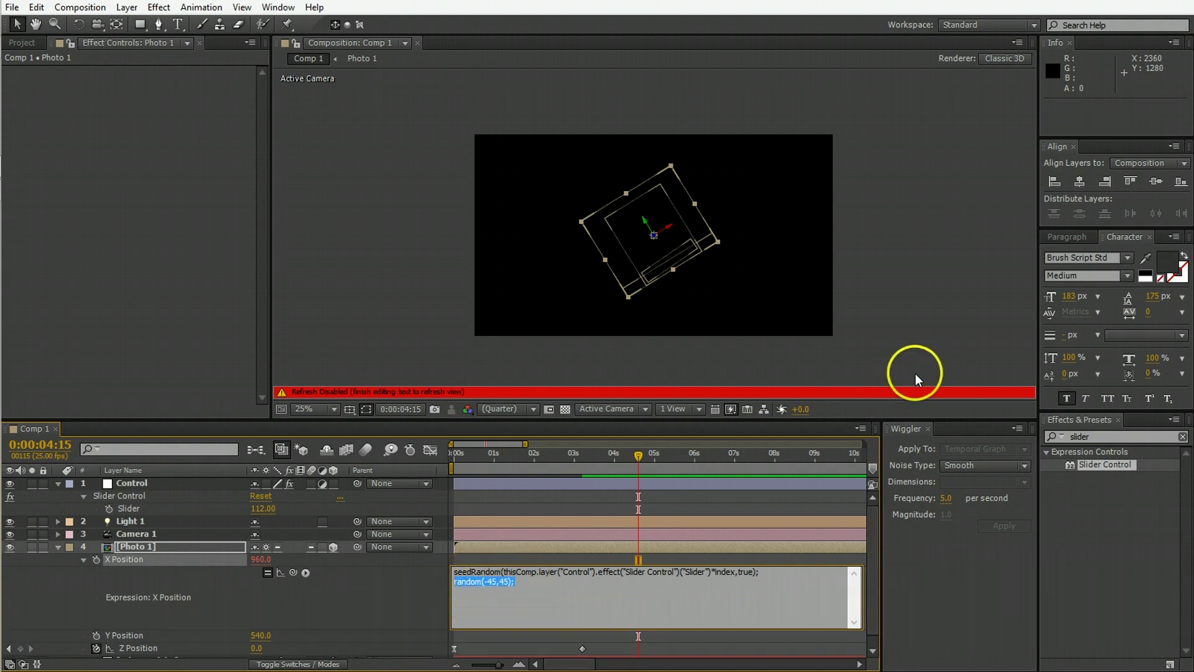
{"action": "key", "text": "Right"}
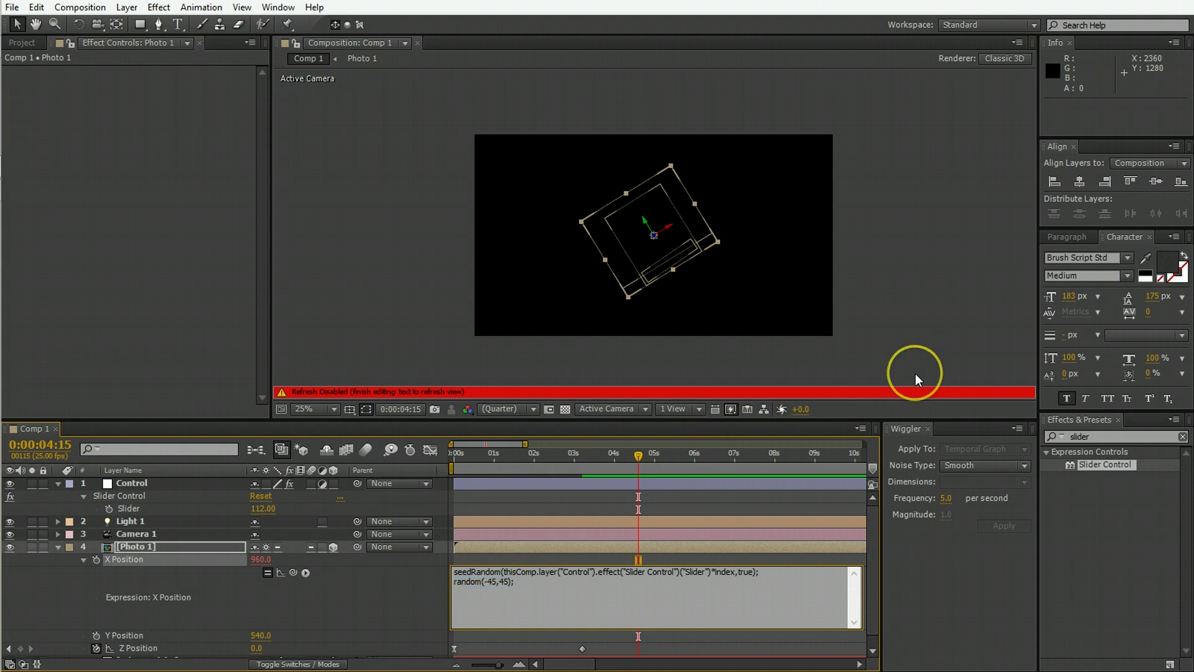
{"action": "key", "text": "Delete"}
{"action": "key", "text": "Delete"}
{"action": "key", "text": "Delete"}
{"action": "key", "text": "Delete"}
{"action": "key", "text": "Delete"}
{"action": "key", "text": "Delete"}
{"action": "key", "text": "Delete"}
{"action": "key", "text": "Delete"}
{"action": "key", "text": "Delete"}
{"action": "key", "text": "Delete"}
{"action": "key", "text": "Delete"}
{"action": "key", "text": "Delete"}
{"action": "key", "text": "Delete"}
{"action": "key", "text": "Delete"}
{"action": "type", "text": "wiggle"}
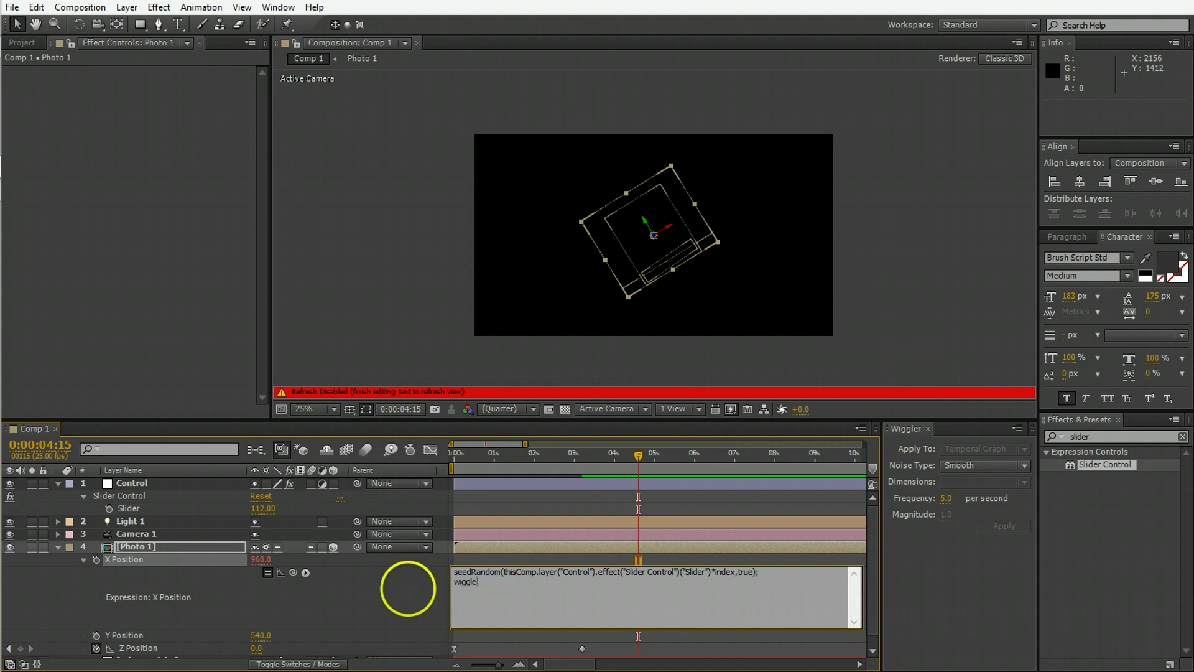
{"action": "type", "text": "(0"}
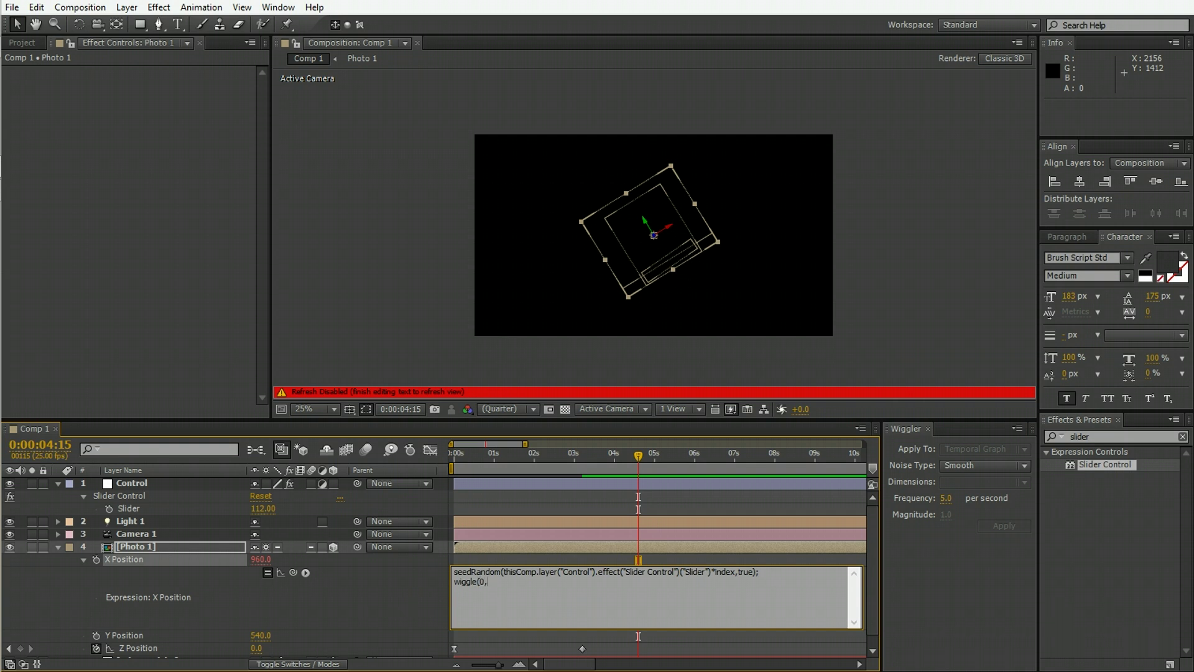
{"action": "type", "text": ",thisComp.width*.5)"}
{"action": "left_click", "coordinate": [409, 588]}
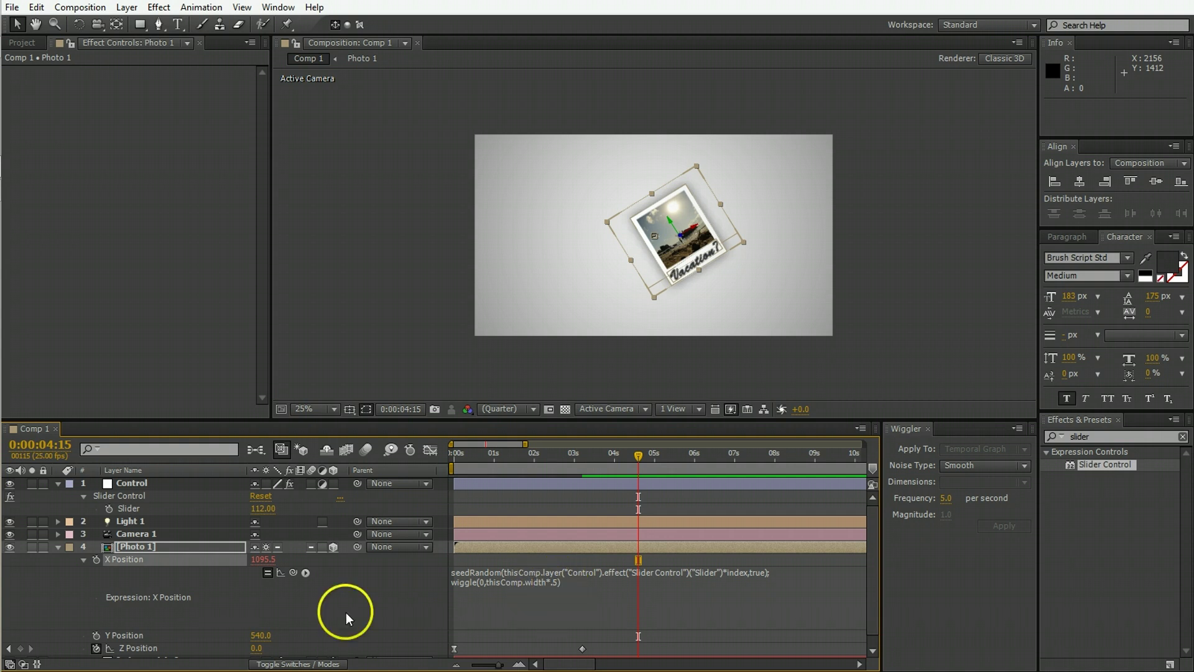
Step: Enable an expression on Photo 1's Y Position and paste the copied X Position expression into it
{"action": "left_click", "coordinate": [97, 636], "text": "alt"}
{"action": "left_click", "coordinate": [561, 609]}
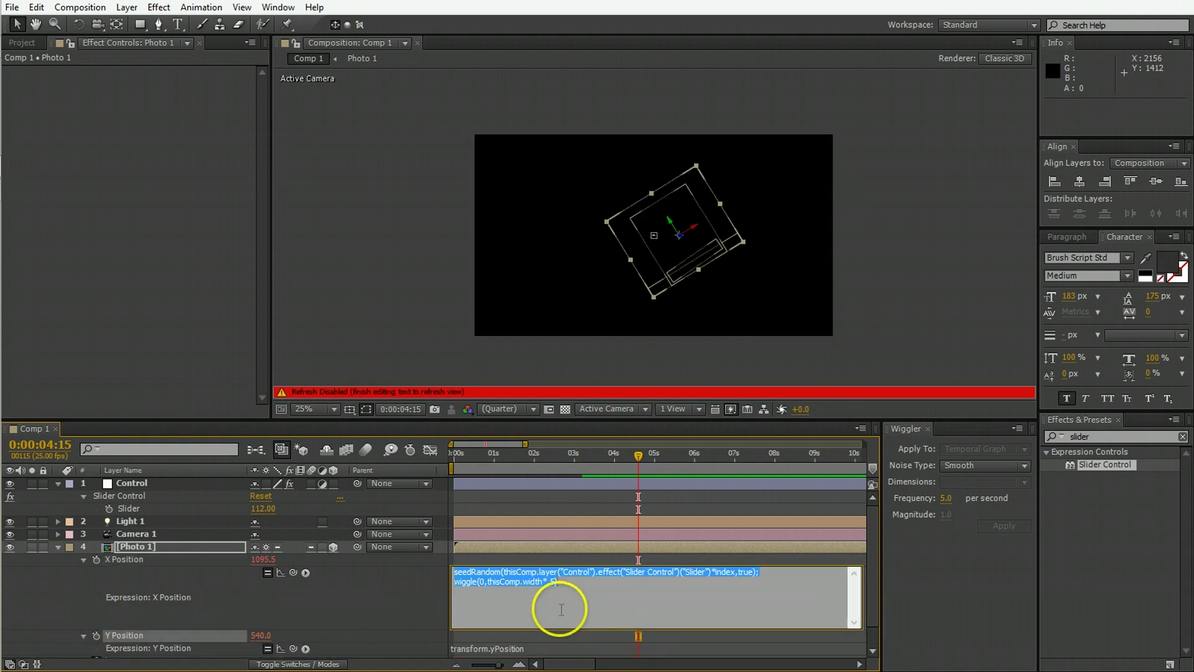
{"action": "key", "text": "ctrl+c"}
{"action": "left_click", "coordinate": [528, 647]}
{"action": "key", "text": "ctrl+v"}
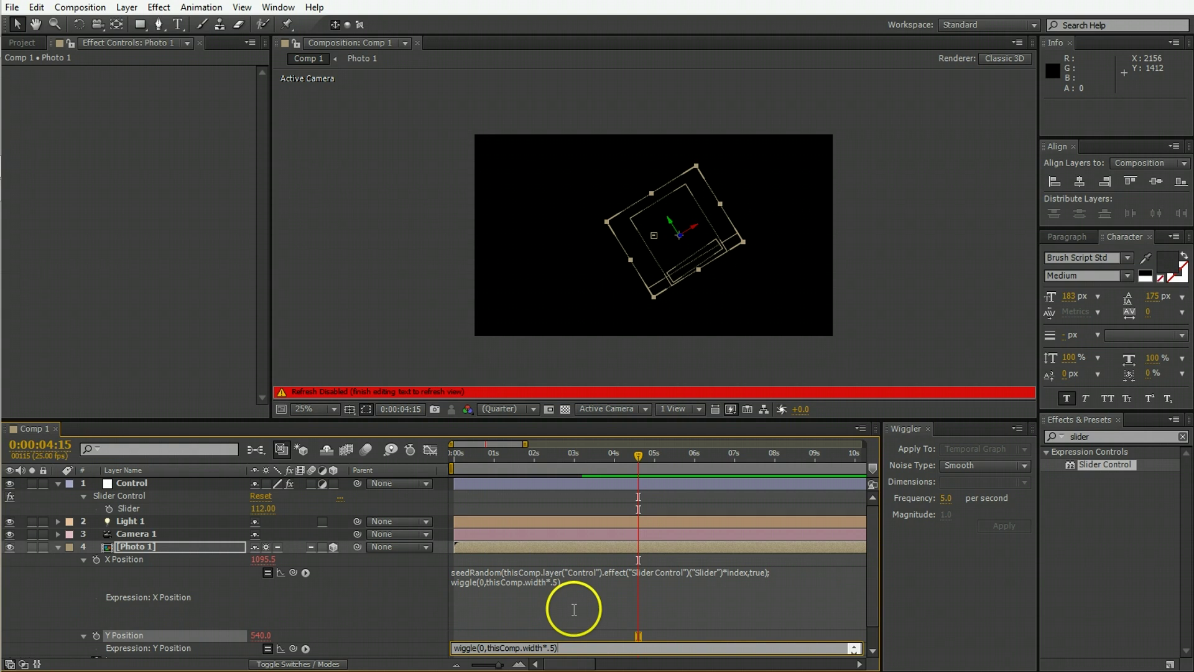
Step: Change width to height in the wiggle line of Photo 1's Y Position expression and apply it
{"action": "left_click", "coordinate": [540, 635]}
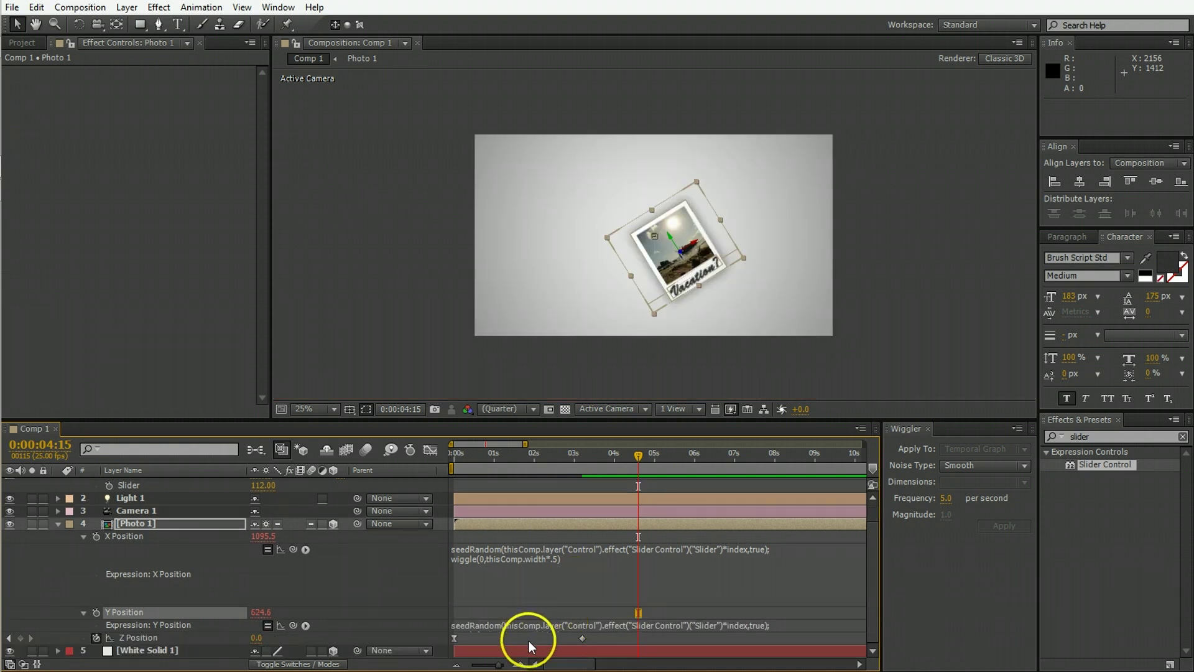
{"action": "left_click", "coordinate": [533, 629]}
{"action": "left_click", "coordinate": [538, 634]}
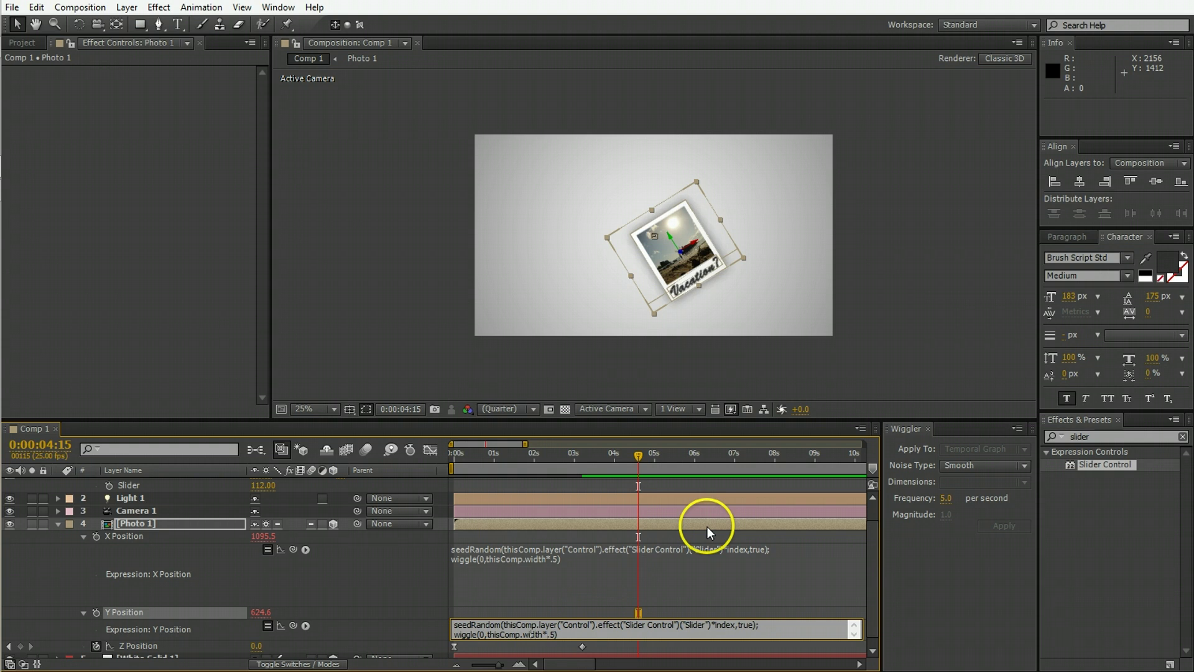
{"action": "key", "text": "BackSpace"}
{"action": "key", "text": "BackSpace"}
{"action": "key", "text": "BackSpace"}
{"action": "key", "text": "BackSpace"}
{"action": "key", "text": "BackSpace"}
{"action": "type", "text": "height"}
{"action": "key", "text": "KP_Enter"}
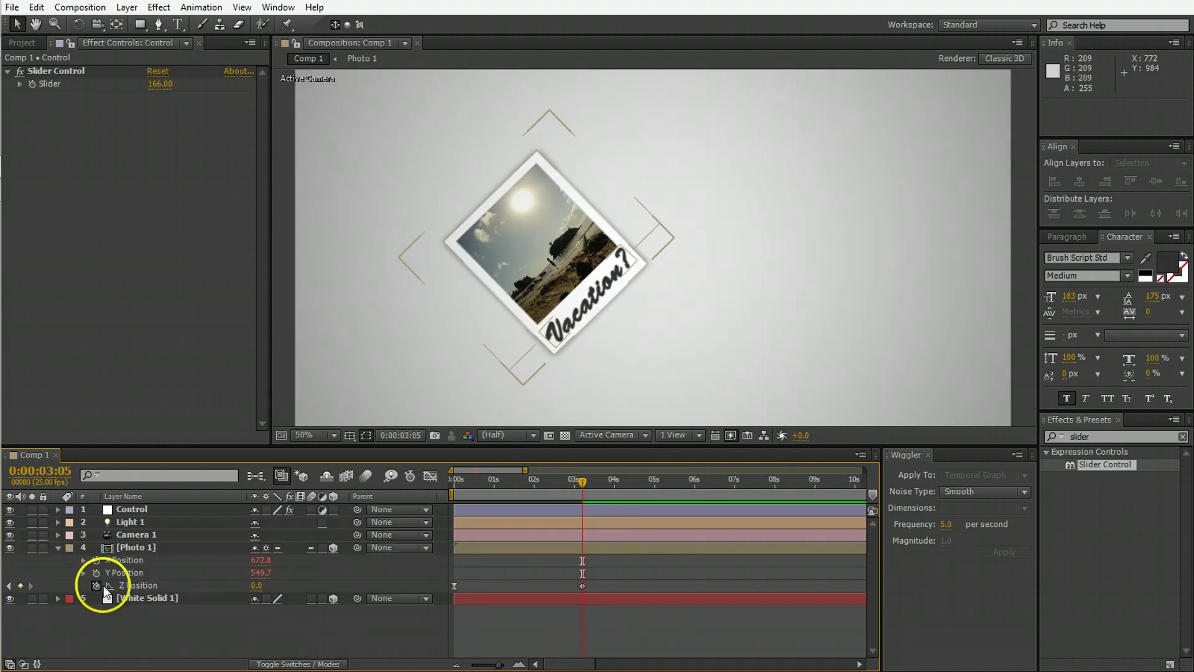
Step: Add the expression value-index to Photo 1's Z Position
{"action": "left_click", "coordinate": [97, 586], "text": "alt"}
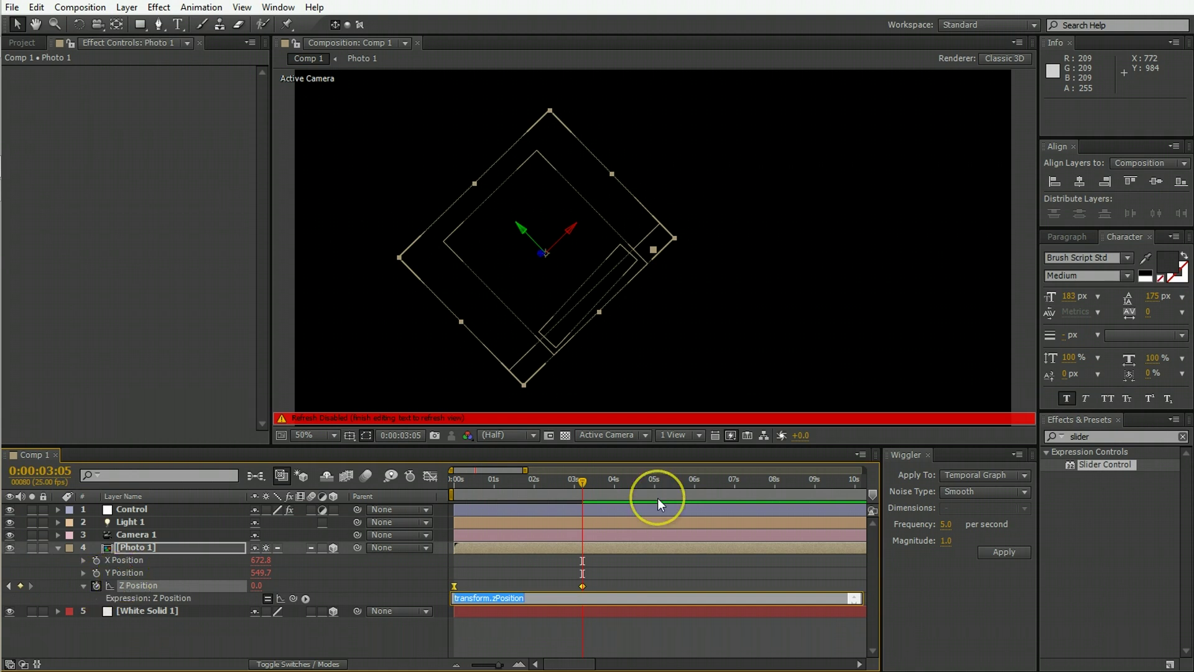
{"action": "left_click", "coordinate": [535, 596]}
{"action": "type", "text": "value"}
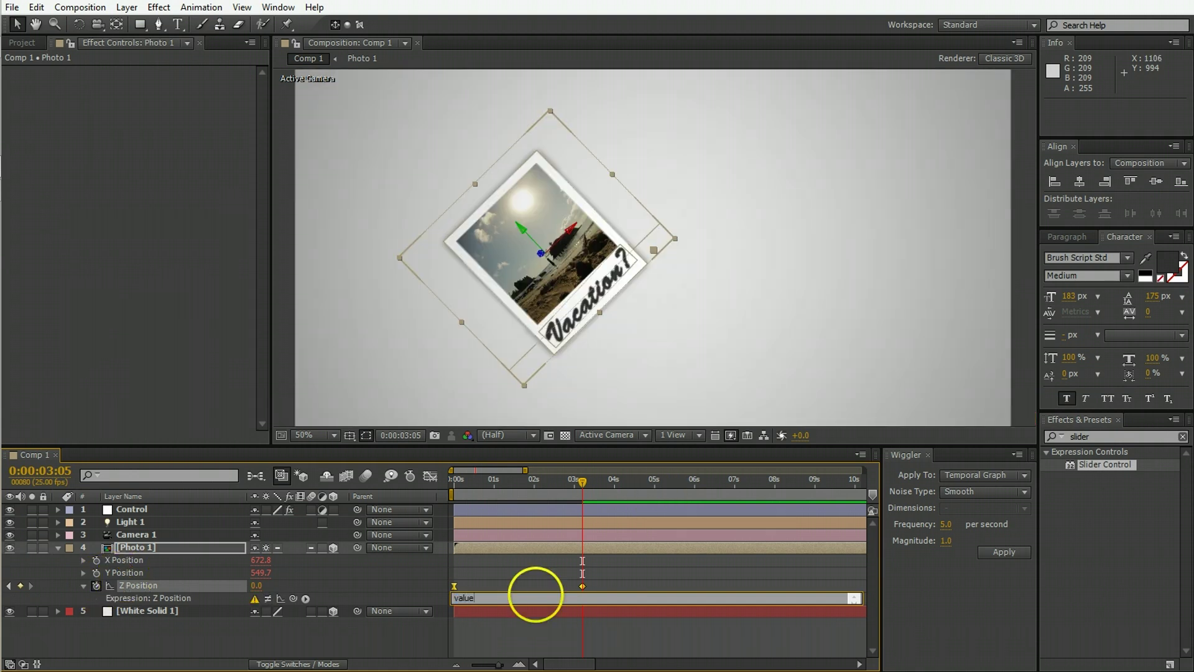
{"action": "type", "text": "-index"}
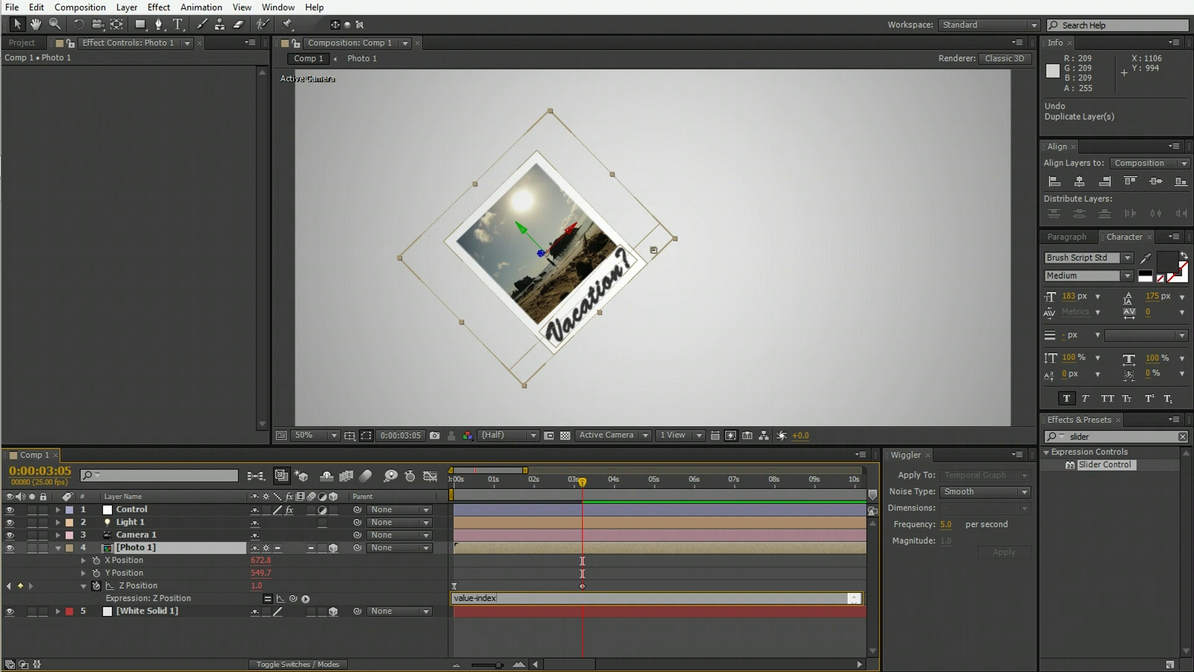
{"action": "key", "text": "KP_Enter"}
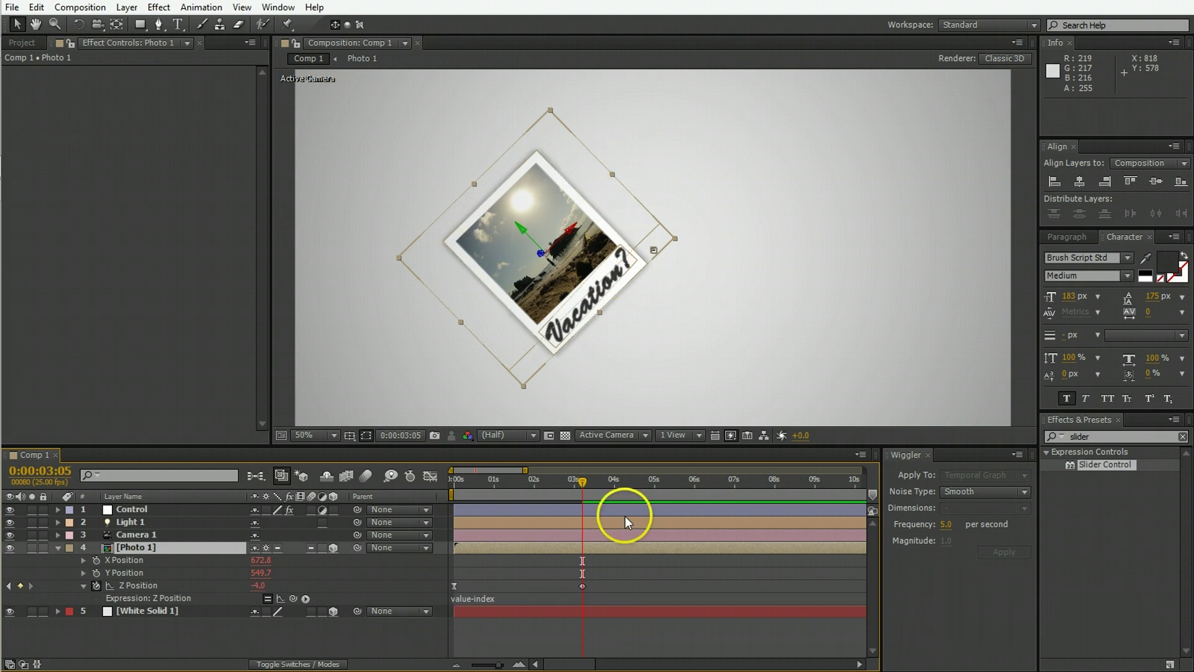
Step: Duplicate the Photo 1 layer repeatedly until the composition holds thirteen photo layers
{"action": "key", "text": "ctrl+d"}
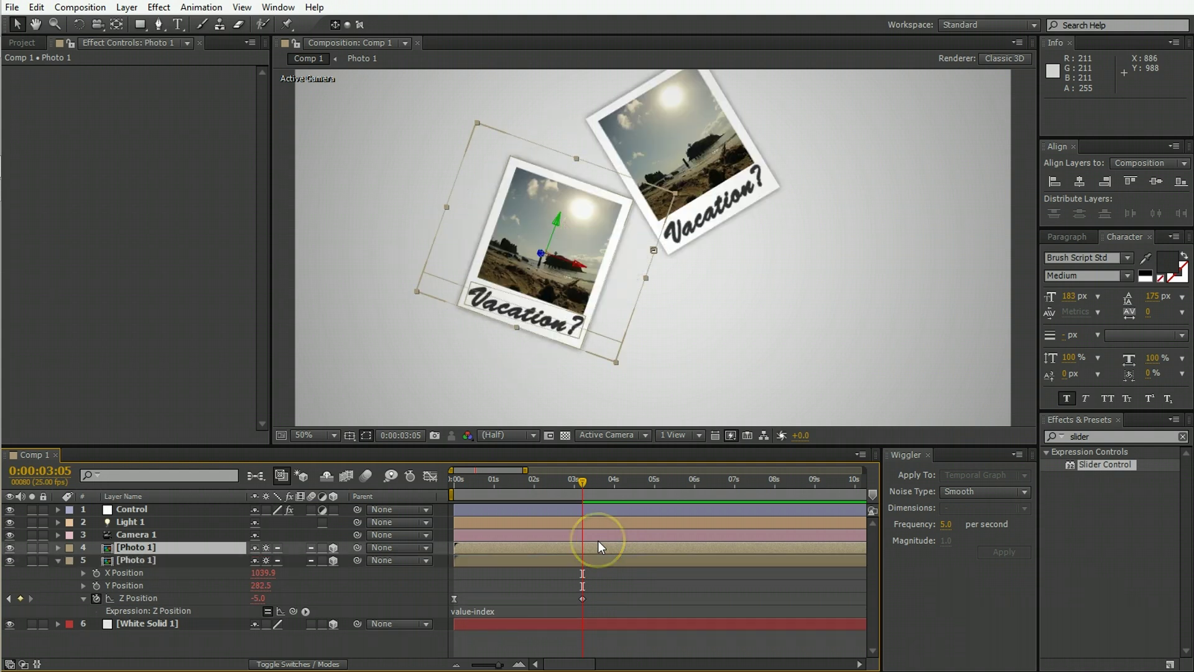
{"action": "key", "text": "ctrl+d"}
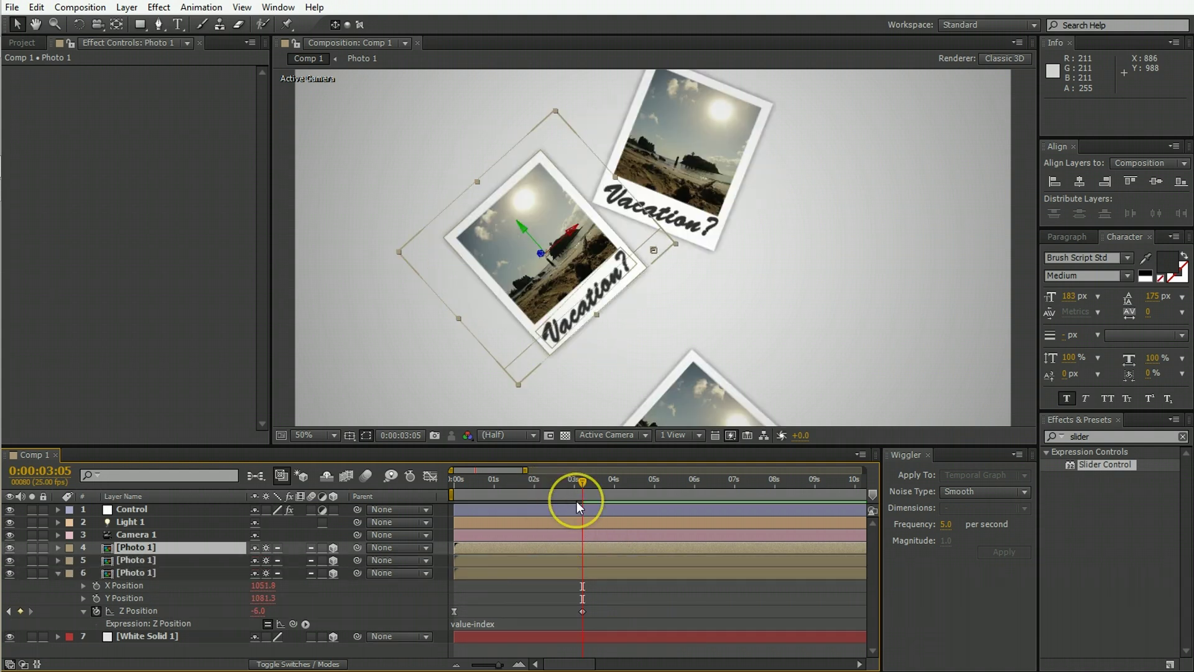
{"action": "key", "text": "ctrl+d"}
{"action": "key", "text": "ctrl+d"}
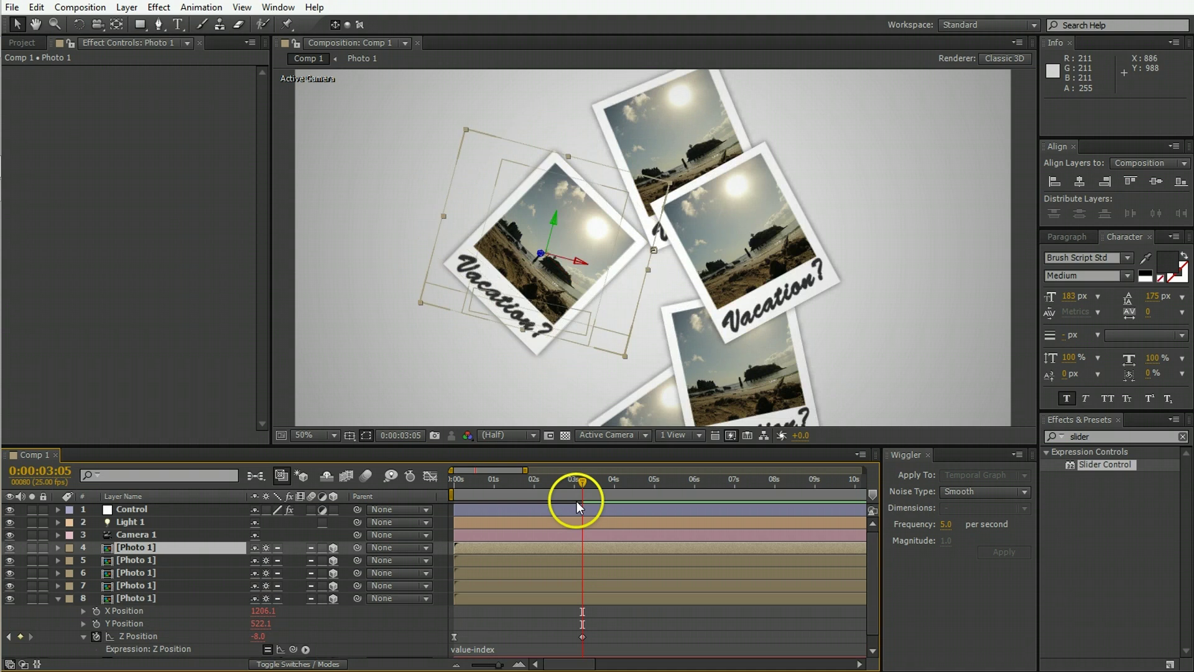
{"action": "key", "text": "ctrl+d"}
{"action": "key", "text": "ctrl+d"}
{"action": "key", "text": "ctrl+d"}
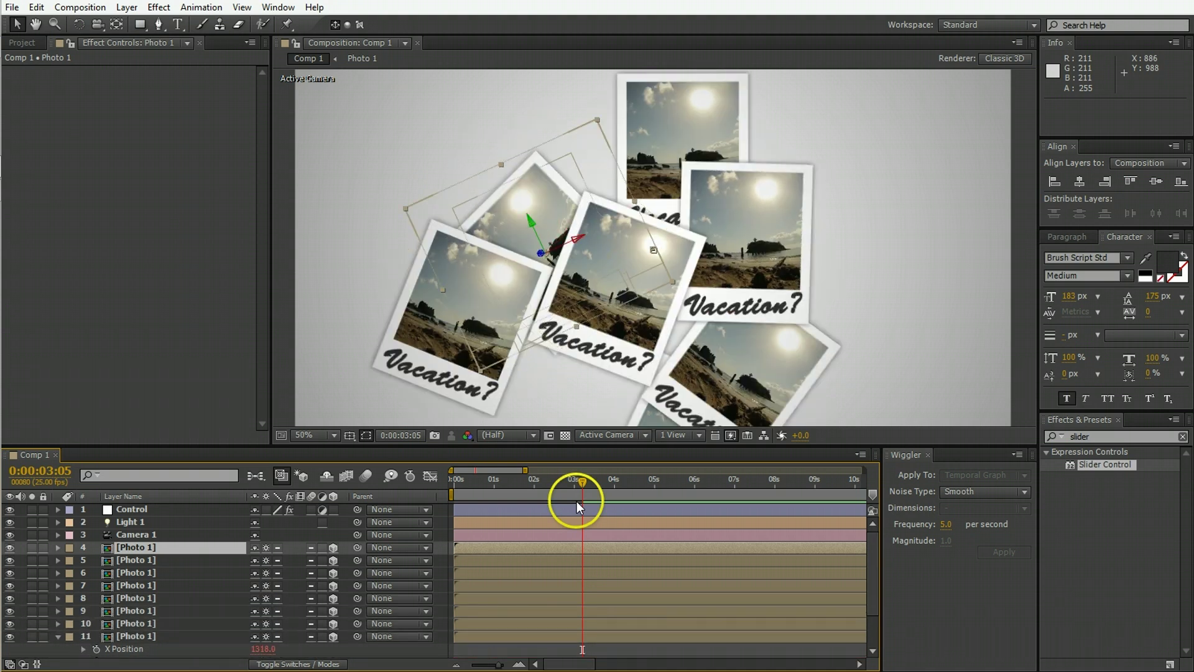
{"action": "key", "text": "ctrl+d"}
{"action": "key", "text": "ctrl+d"}
{"action": "key", "text": "ctrl+d"}
{"action": "key", "text": "ctrl+d"}
{"action": "key", "text": "ctrl+d"}
{"action": "key", "text": "ctrl+d"}
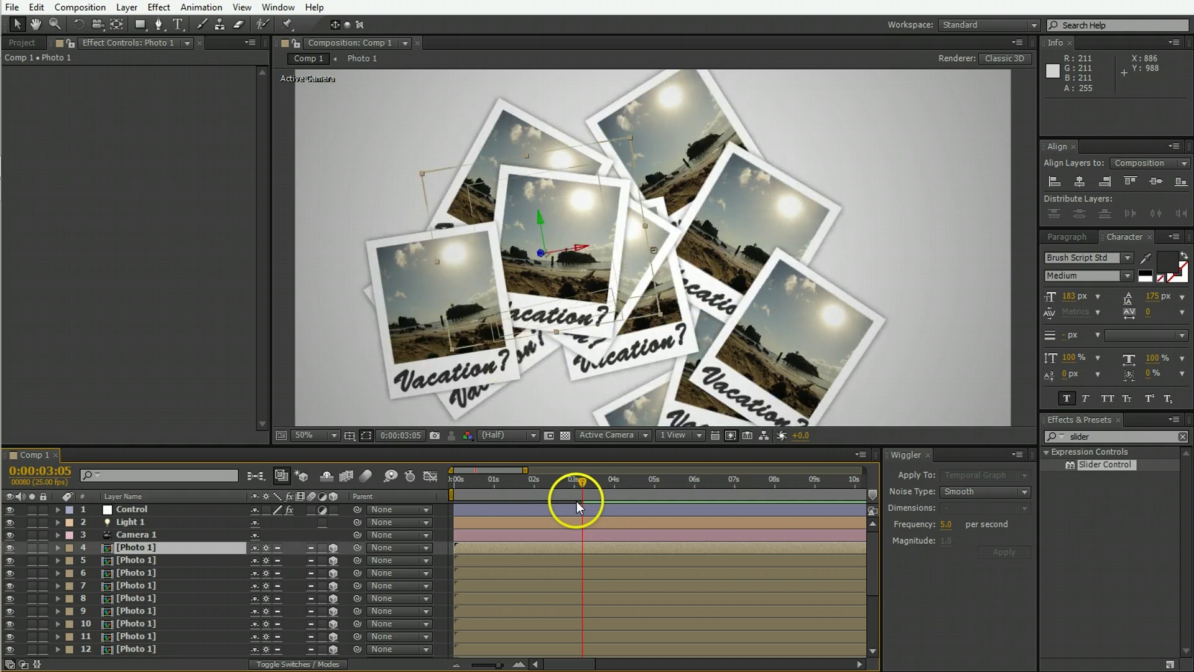
{"action": "key", "text": "ctrl+d"}
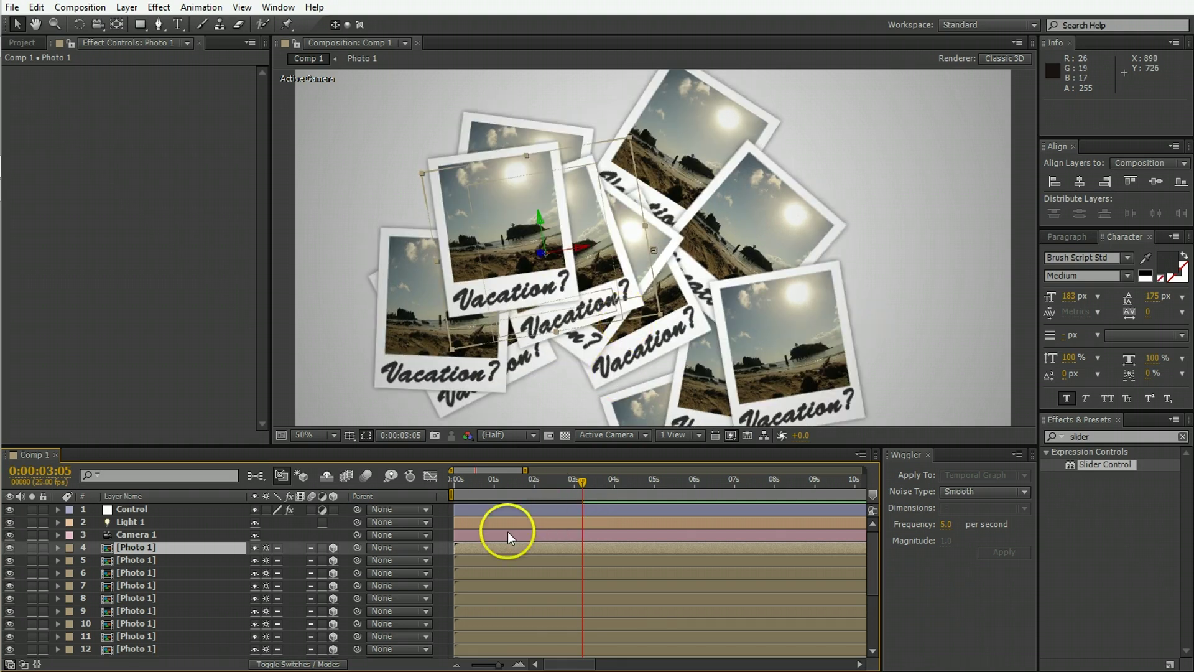
Step: Select all thirteen Photo 1 layers and trim their out points to 0:00:01:05
{"action": "scroll", "coordinate": [204, 557], "scroll_direction": "down", "scroll_amount": 1}
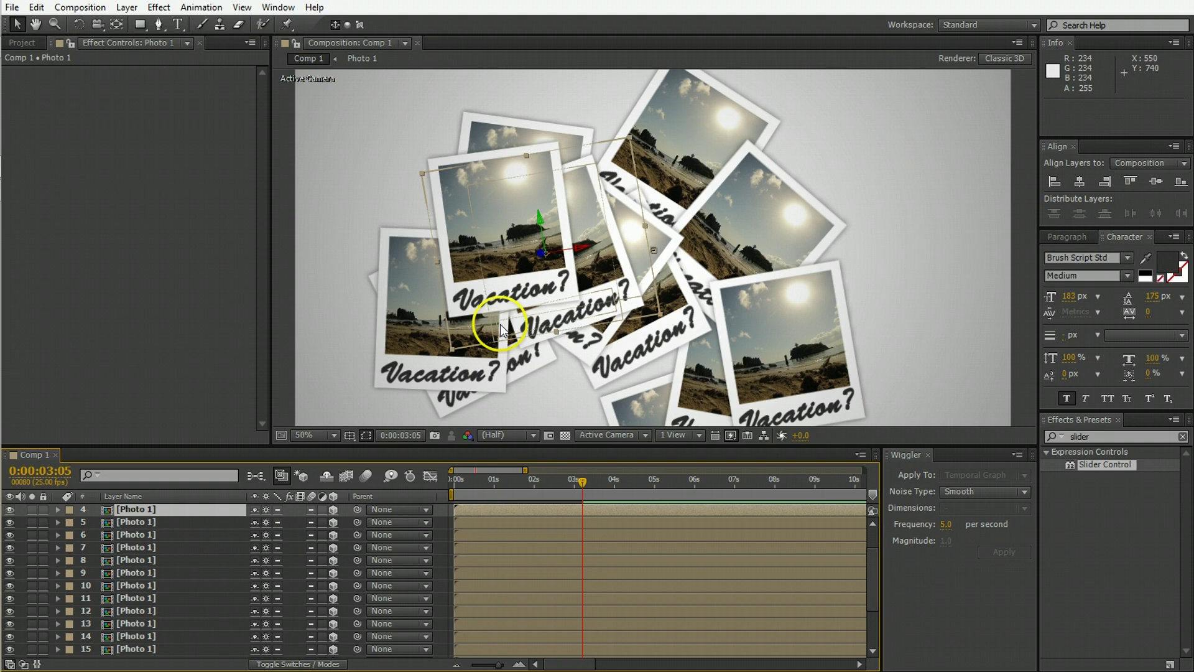
{"action": "key", "text": "comma"}
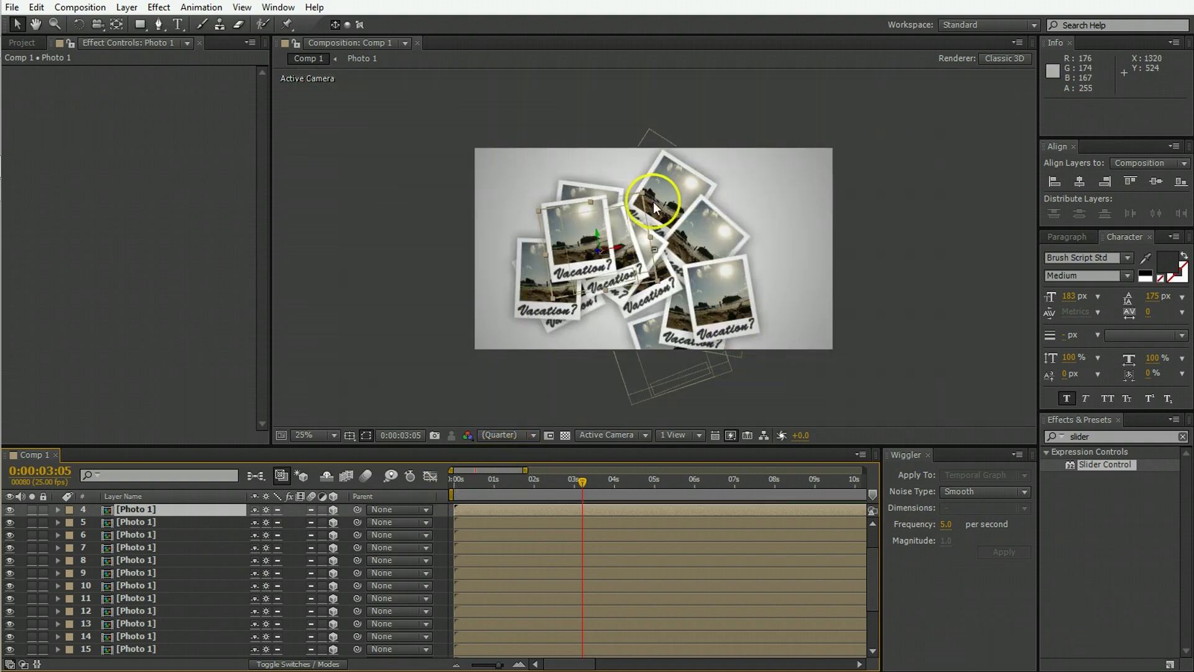
{"action": "key", "text": "period"}
{"action": "left_click", "coordinate": [450, 486]}
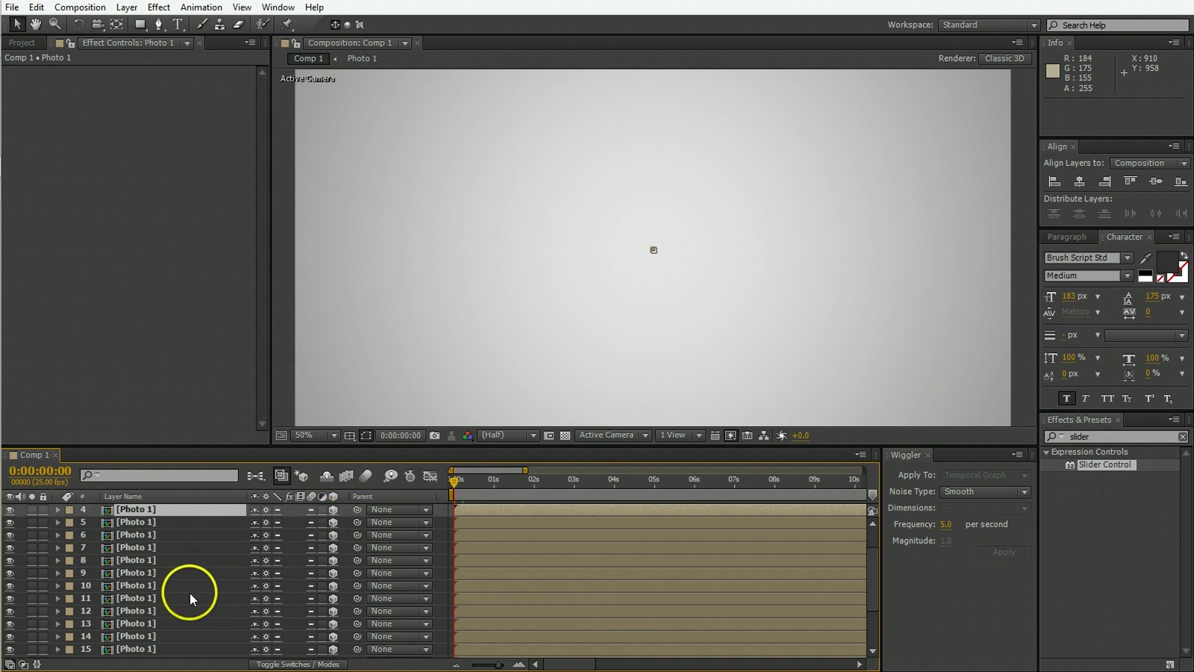
{"action": "scroll", "coordinate": [170, 589], "scroll_direction": "down", "scroll_amount": 3}
{"action": "left_click", "coordinate": [148, 585], "text": "shift"}
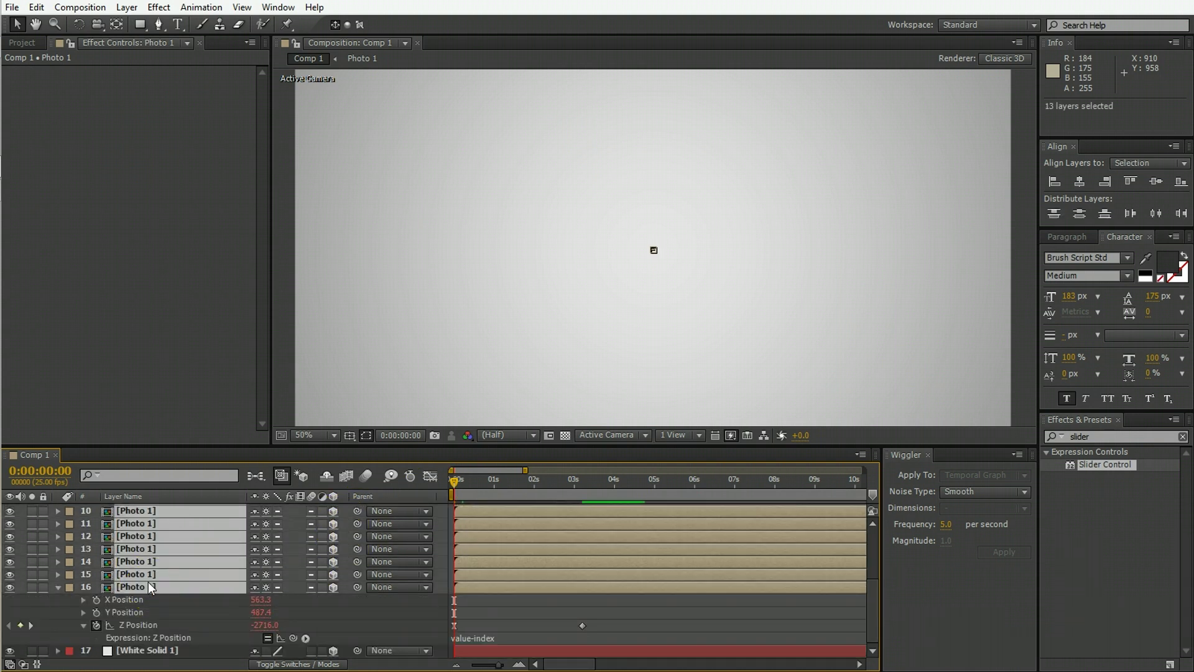
{"action": "key", "text": "space"}
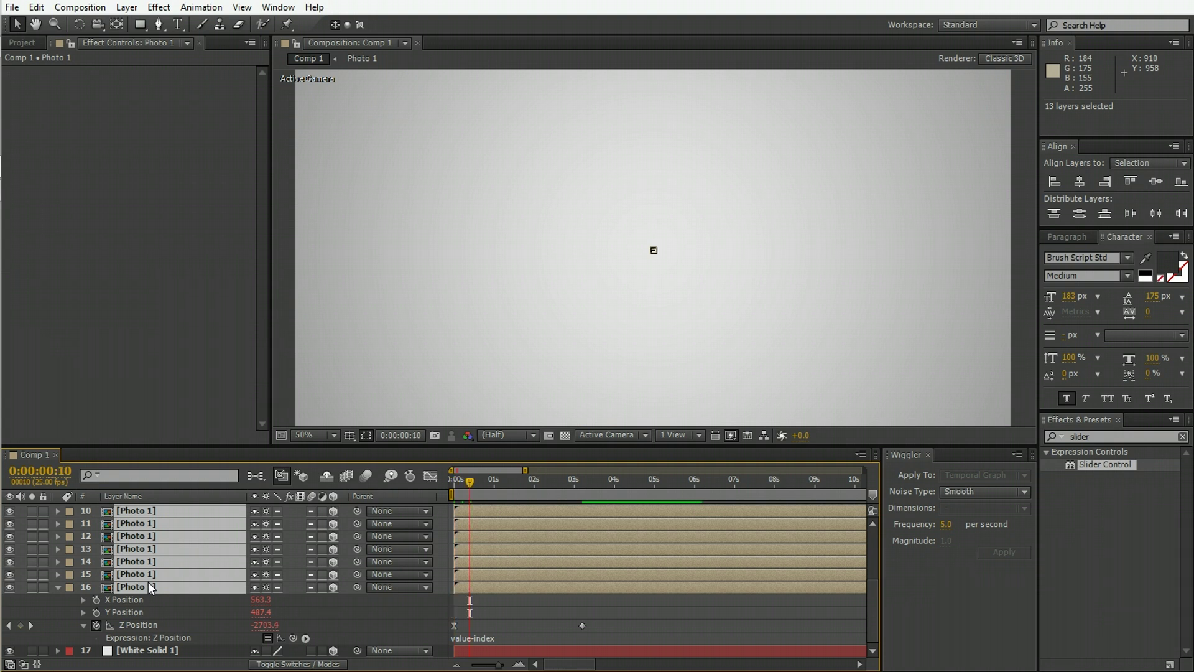
{"action": "key", "text": "alt+bracketright"}
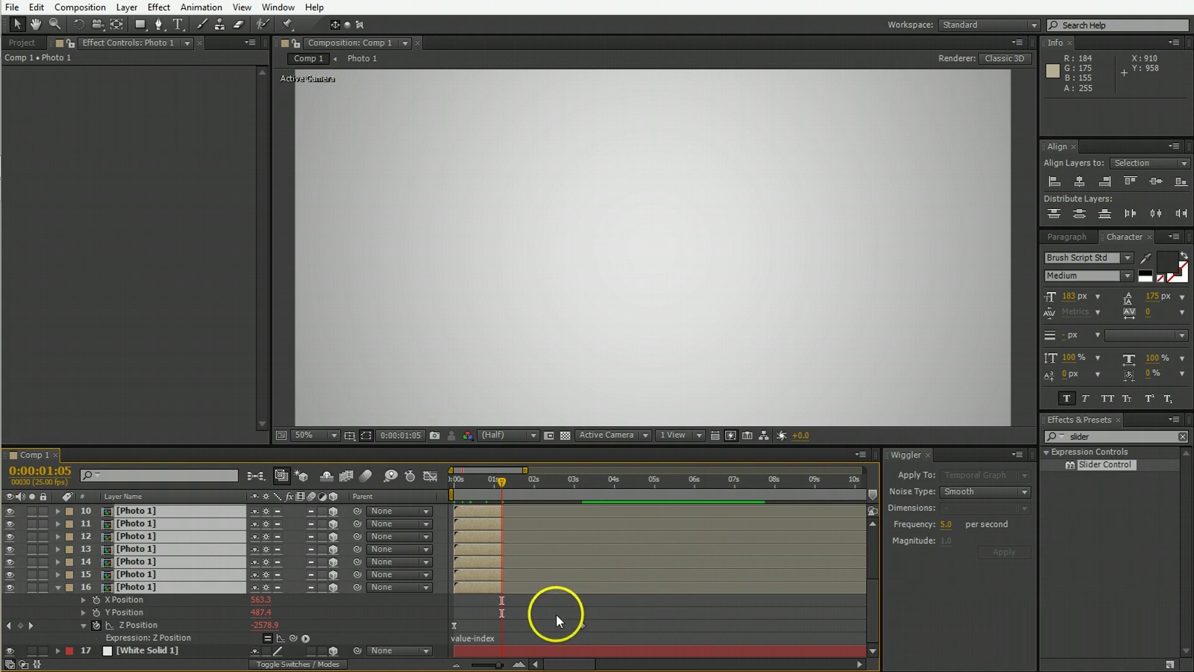
Step: Reselect the thirteen trimmed photo layers in stacking order from layer 4 to layer 16 and stagger them in time with Sequence Layers
{"action": "left_click", "coordinate": [509, 525]}
{"action": "scroll", "coordinate": [486, 514], "scroll_direction": "up", "scroll_amount": 5}
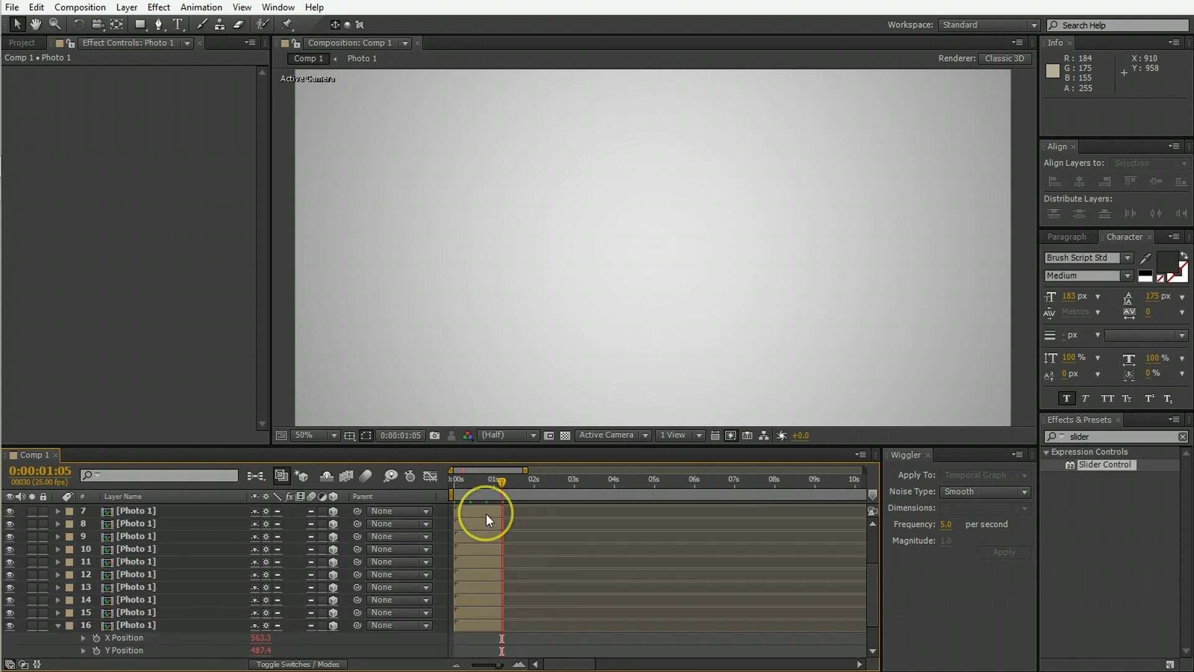
{"action": "left_click", "coordinate": [480, 545]}
{"action": "scroll", "coordinate": [481, 558], "scroll_direction": "down", "scroll_amount": 3}
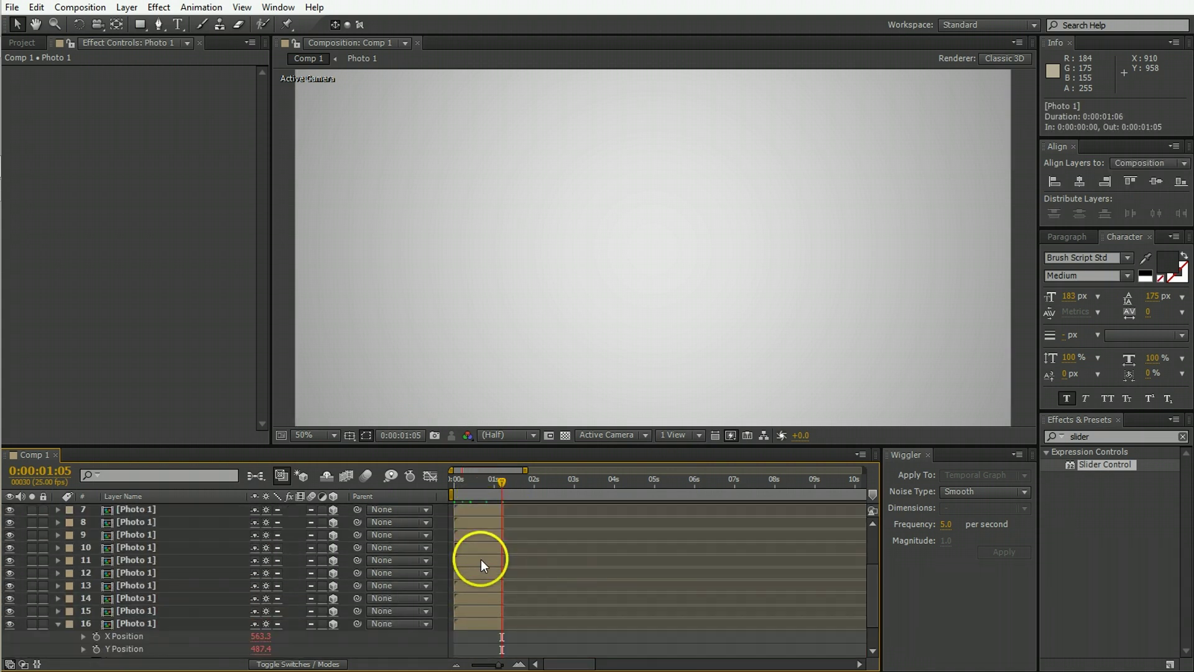
{"action": "left_click", "coordinate": [482, 622], "text": "shift"}
{"action": "left_click", "coordinate": [201, 7]}
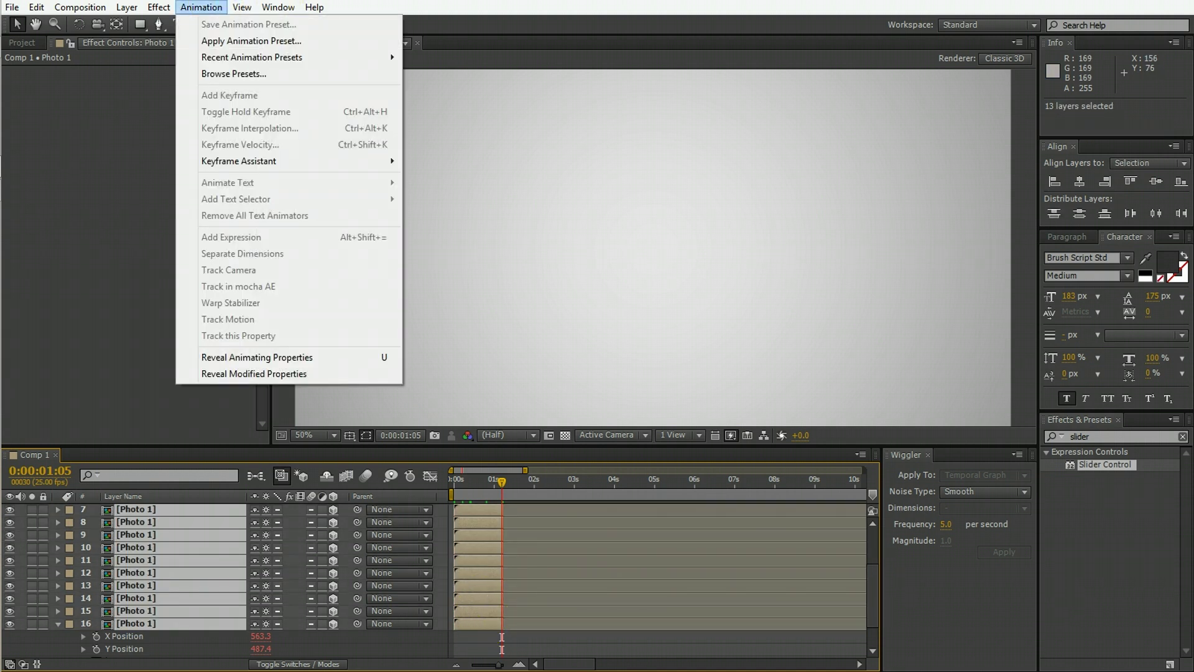
{"action": "mouse_move", "coordinate": [253, 161]}
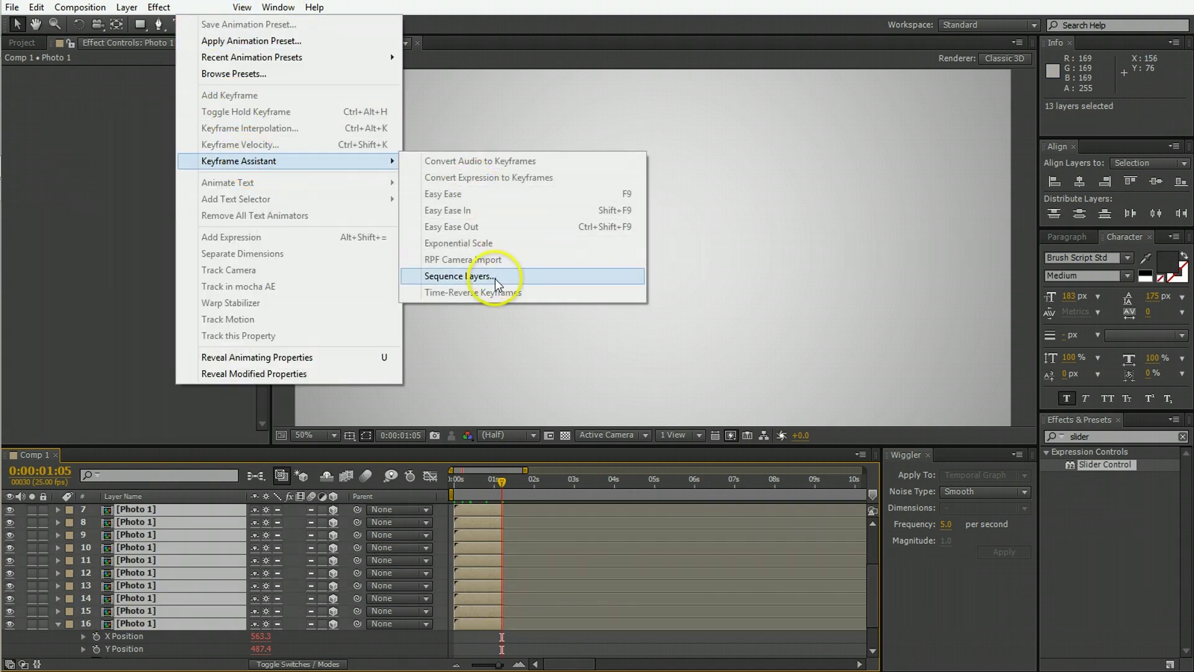
{"action": "left_click", "coordinate": [491, 276]}
{"action": "left_click", "coordinate": [617, 361]}
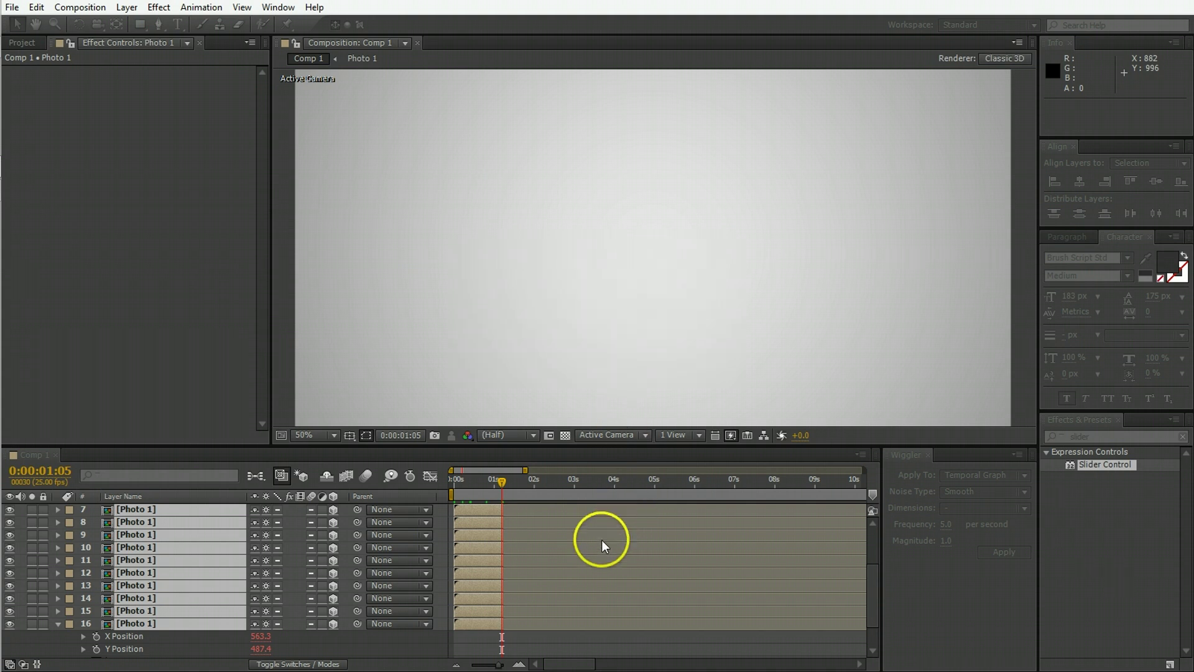
Step: Extend the out points of the sequenced photo layers to the end of the composition at 0:00:59:24
{"action": "key", "text": "minus"}
{"action": "key", "text": "minus"}
{"action": "key", "text": "minus"}
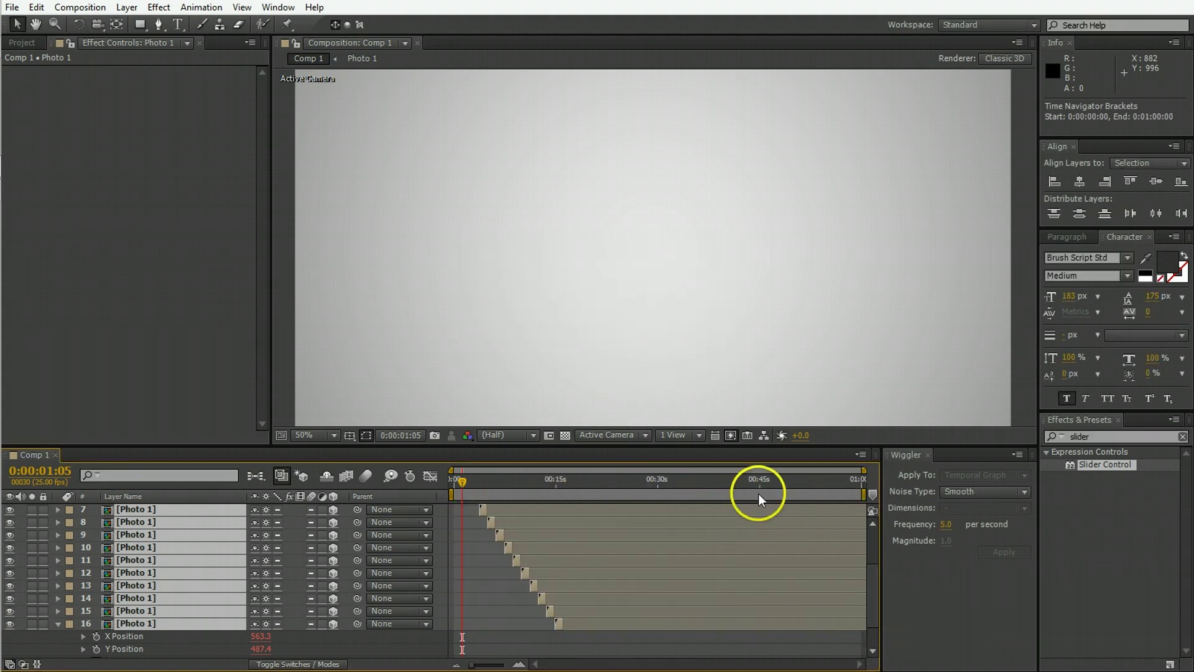
{"action": "key", "text": "End"}
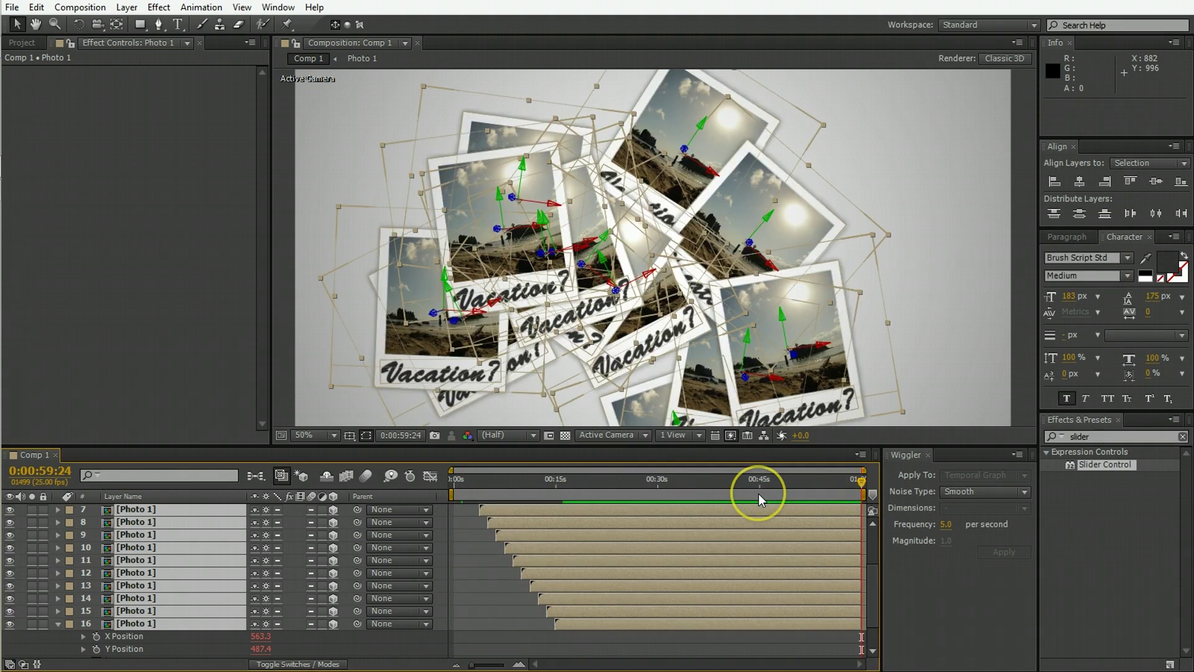
Step: Preview the falling photos from 0:00:03:17 and reshuffle their arrangement by changing the Control layer's Slider value
{"action": "left_click", "coordinate": [477, 481]}
{"action": "key", "text": "space"}
{"action": "scroll", "coordinate": [595, 284], "scroll_direction": "down", "scroll_amount": 2}
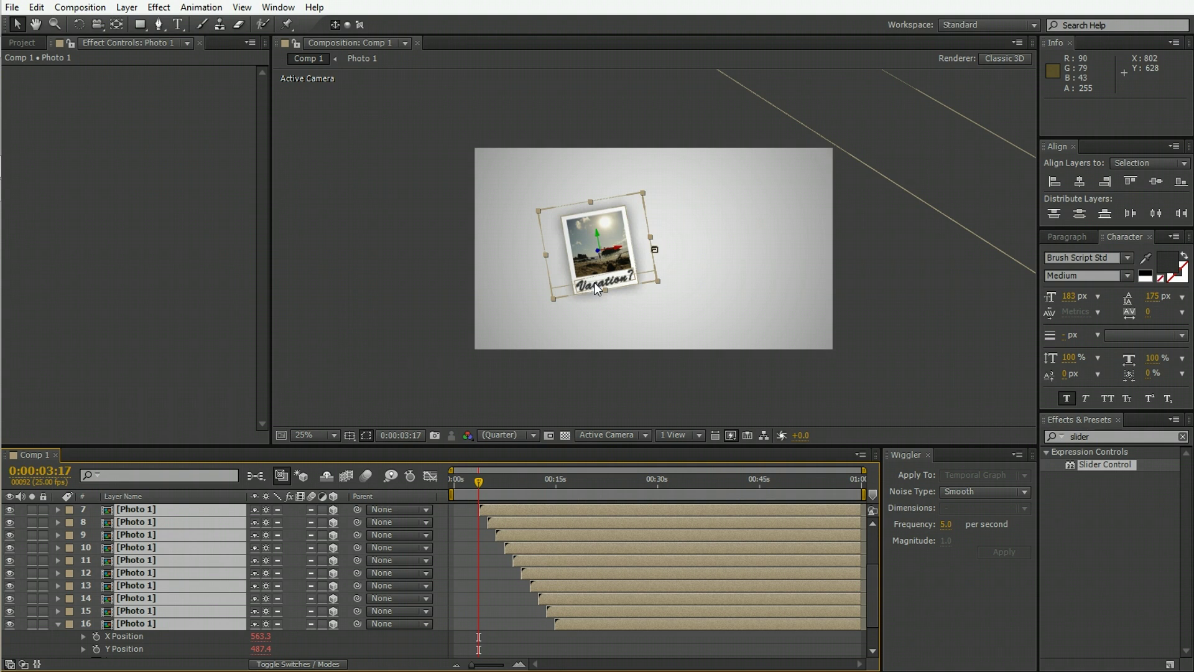
{"action": "key", "text": "space"}
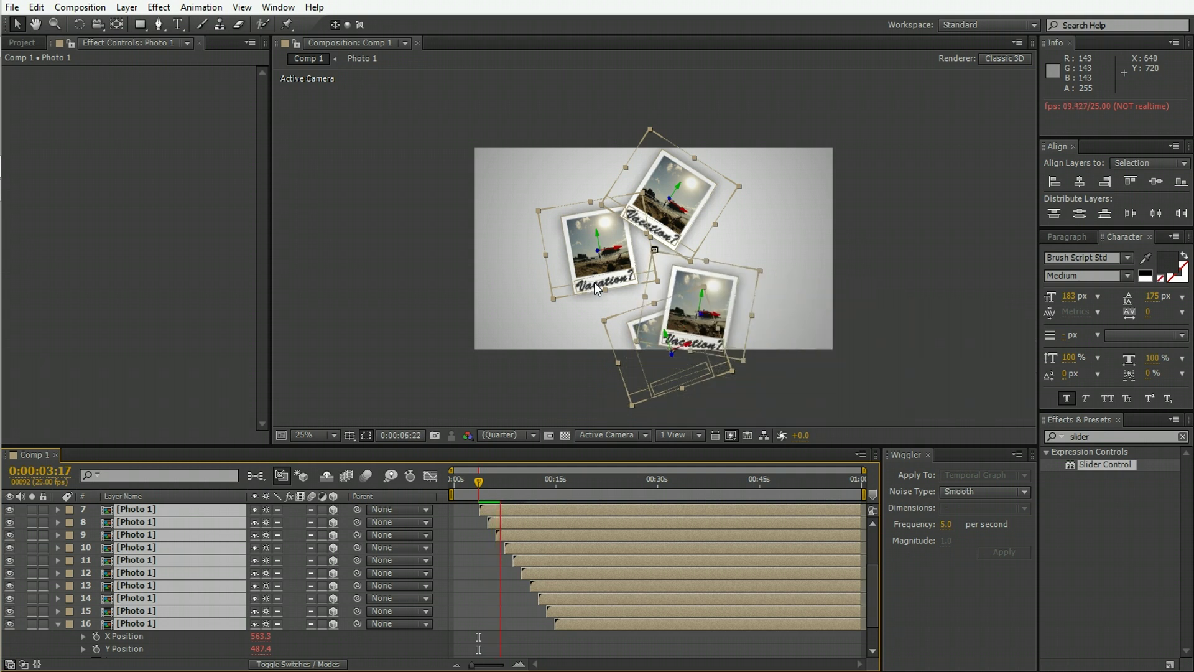
{"action": "left_click", "coordinate": [200, 185]}
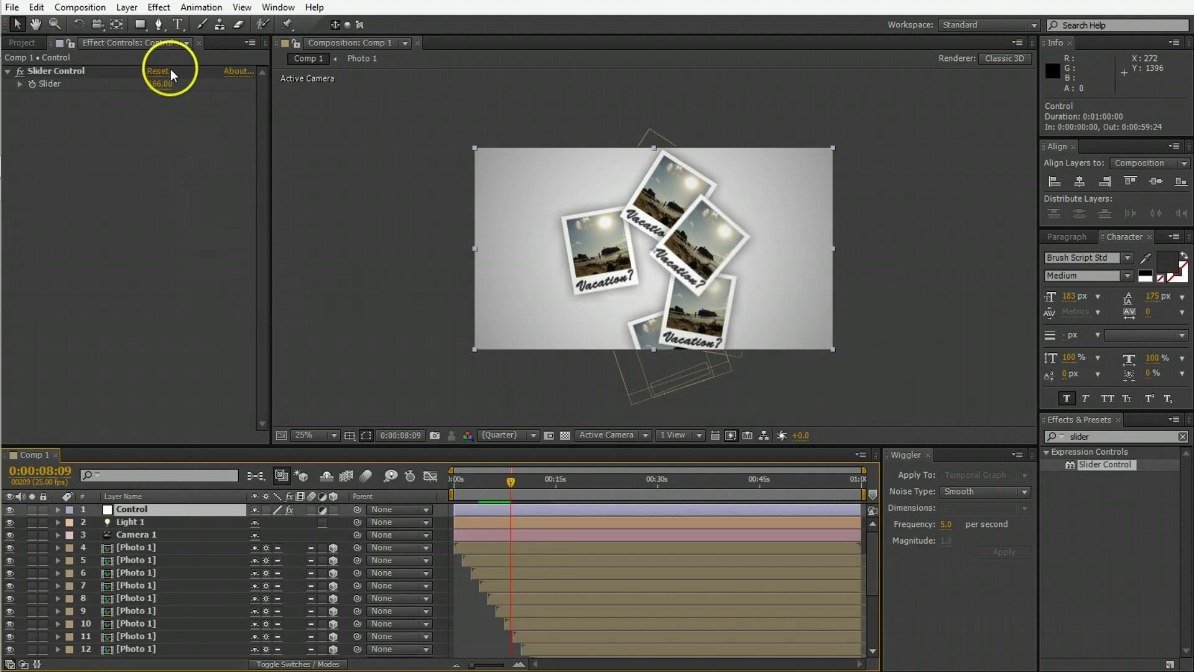
{"action": "left_click_drag", "start_coordinate": [162, 84], "coordinate": [170, 103]}
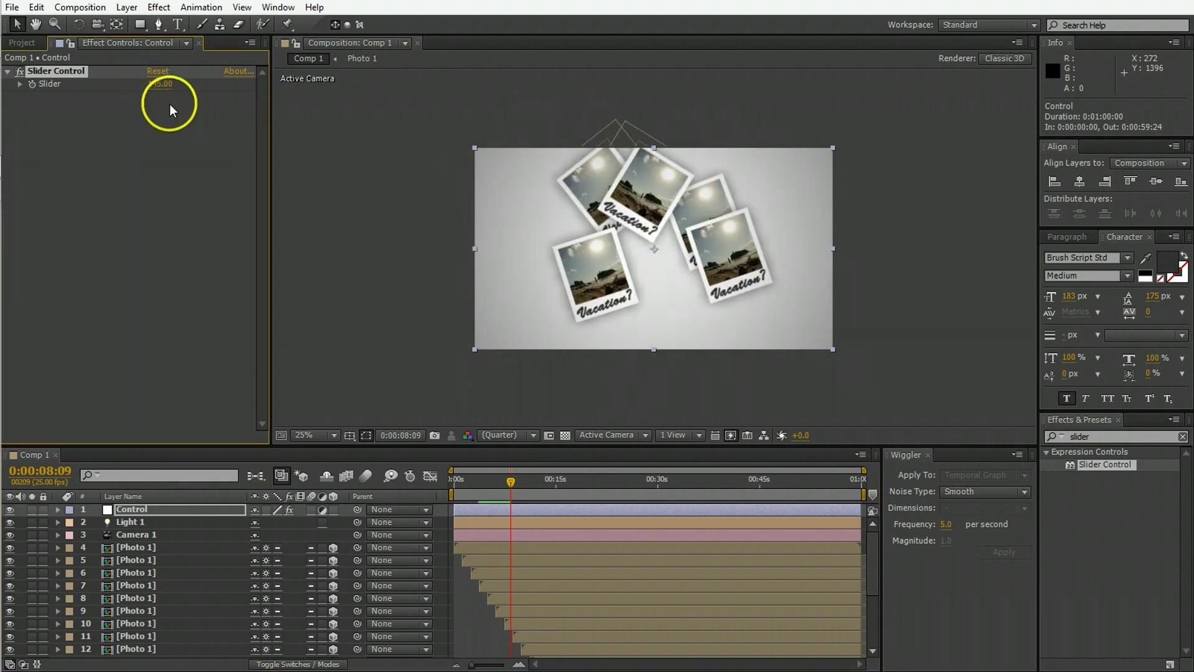
Step: Try to shift Camera 1's view with the Track XY Camera tool, and undo the camera move
{"action": "left_click", "coordinate": [463, 538]}
{"action": "key", "text": "c"}
{"action": "key", "text": "c"}
{"action": "key", "text": "c"}
{"action": "left_click_drag", "start_coordinate": [655, 247], "coordinate": [648, 263]}
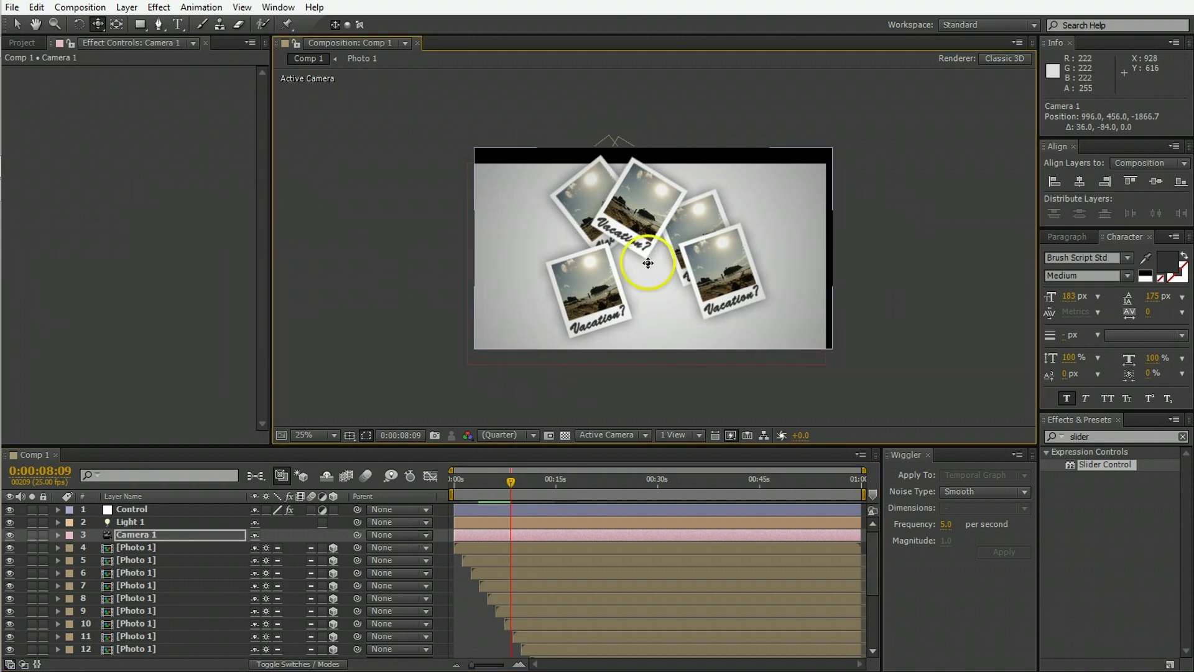
{"action": "key", "text": "ctrl+z"}
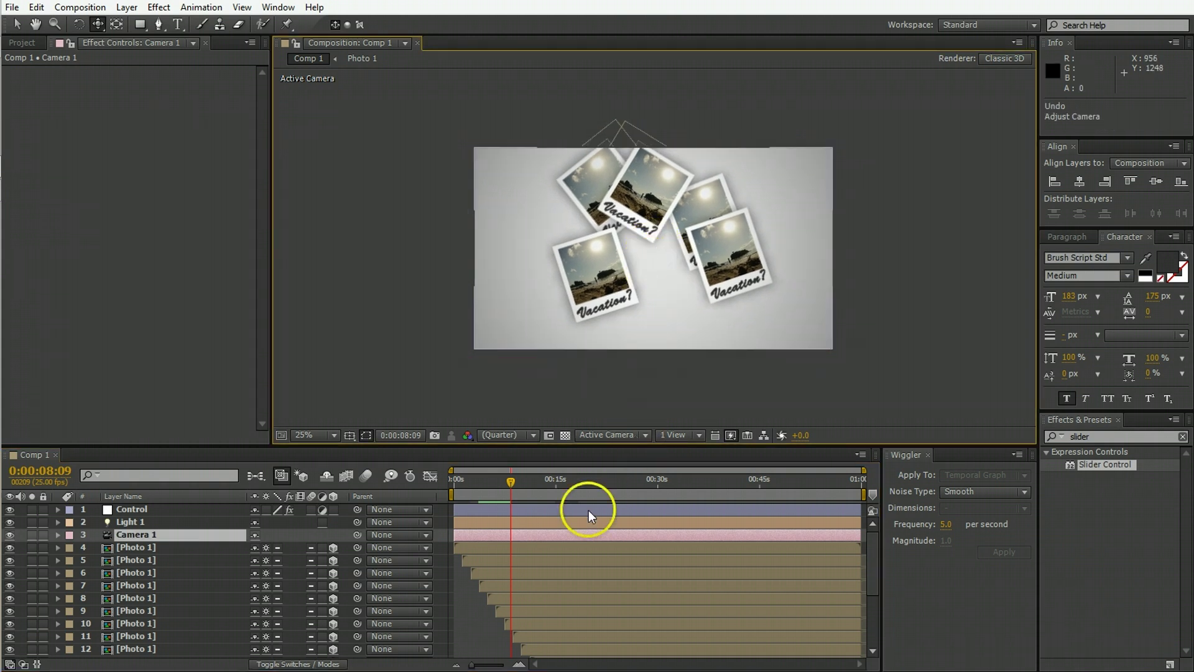
Step: Scale the White Solid 1 background layer up to 190%
{"action": "left_click", "coordinate": [555, 534]}
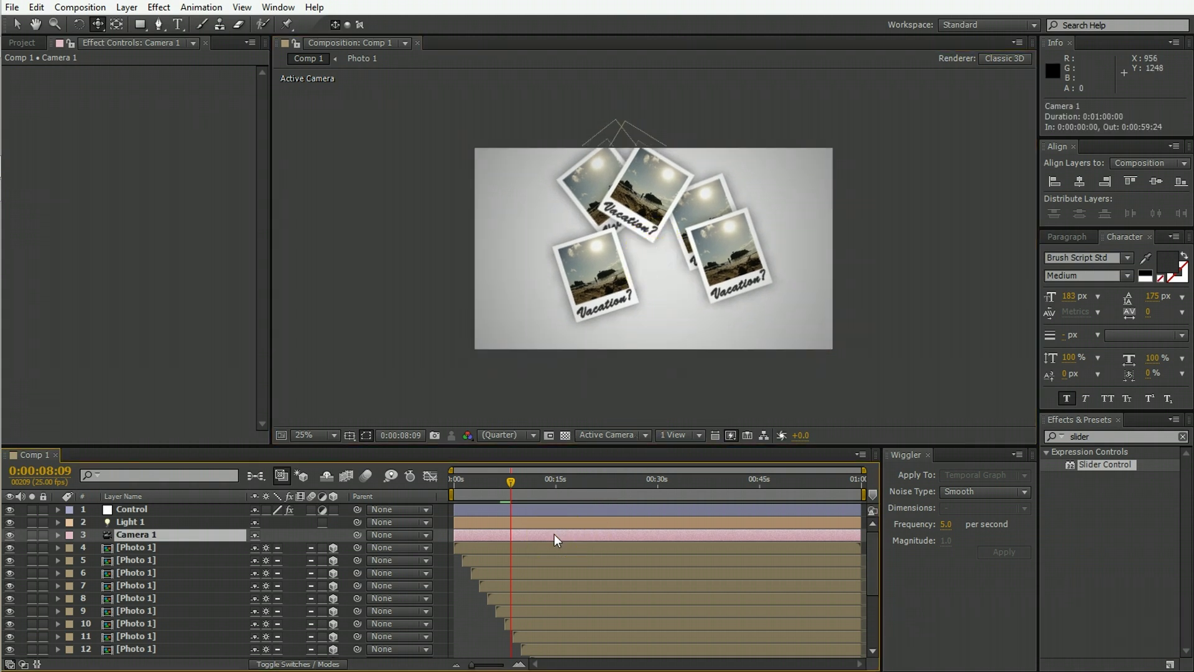
{"action": "left_click", "coordinate": [513, 566]}
{"action": "scroll", "coordinate": [513, 566], "scroll_direction": "down", "scroll_amount": 3}
{"action": "left_click", "coordinate": [505, 652]}
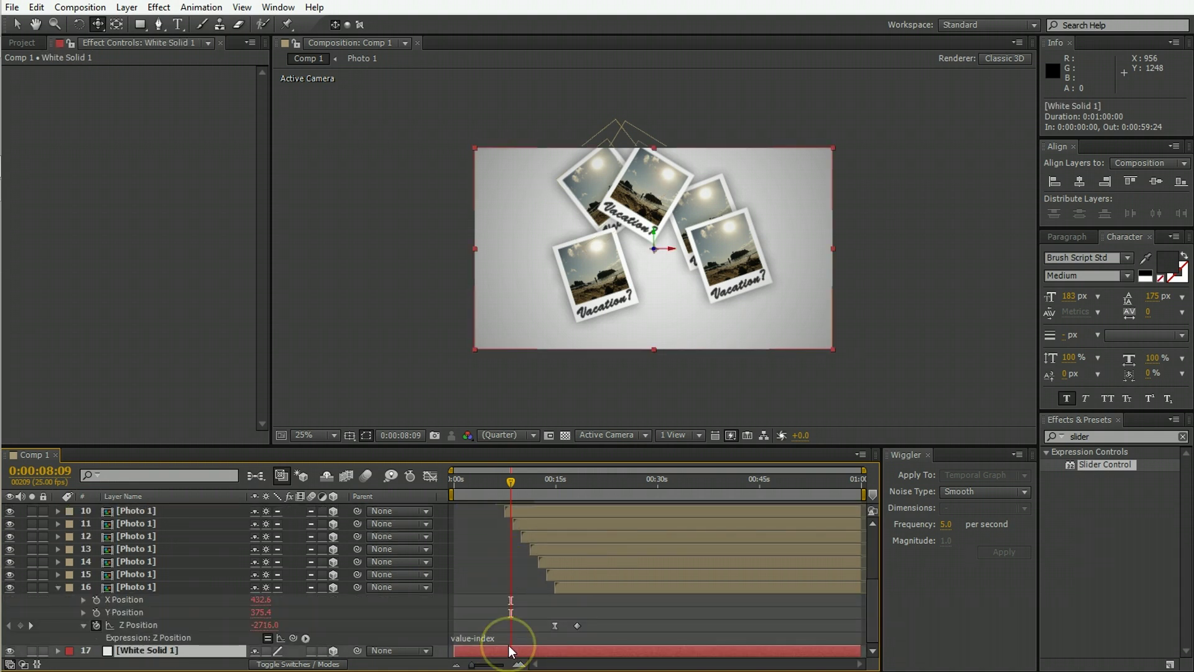
{"action": "key", "text": "s"}
{"action": "left_click_drag", "start_coordinate": [291, 655], "coordinate": [609, 269]}
Step: Go to 0:00:19:09 and track Camera 1 to about 928, 496, -1866.7 across the photo pile
{"action": "left_click_drag", "start_coordinate": [547, 483], "coordinate": [586, 486]}
{"action": "left_click_drag", "start_coordinate": [692, 302], "coordinate": [725, 403]}
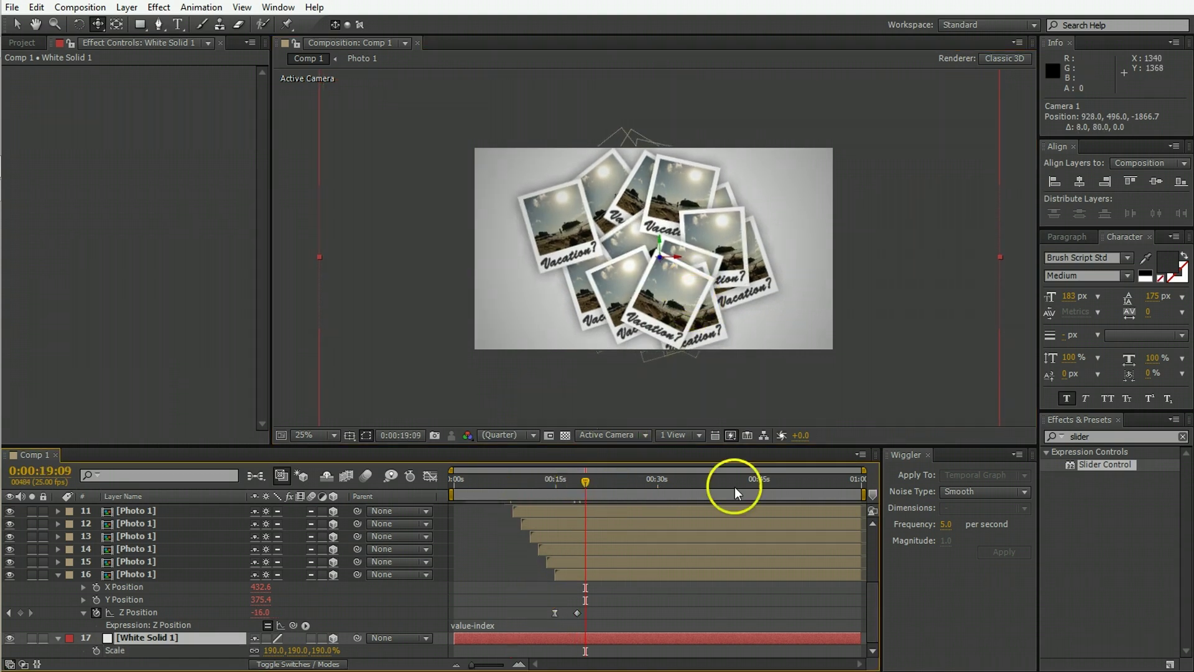
Step: Duplicate the Photo 1 composition in the project and open the copy for editing
{"action": "left_click", "coordinate": [663, 606]}
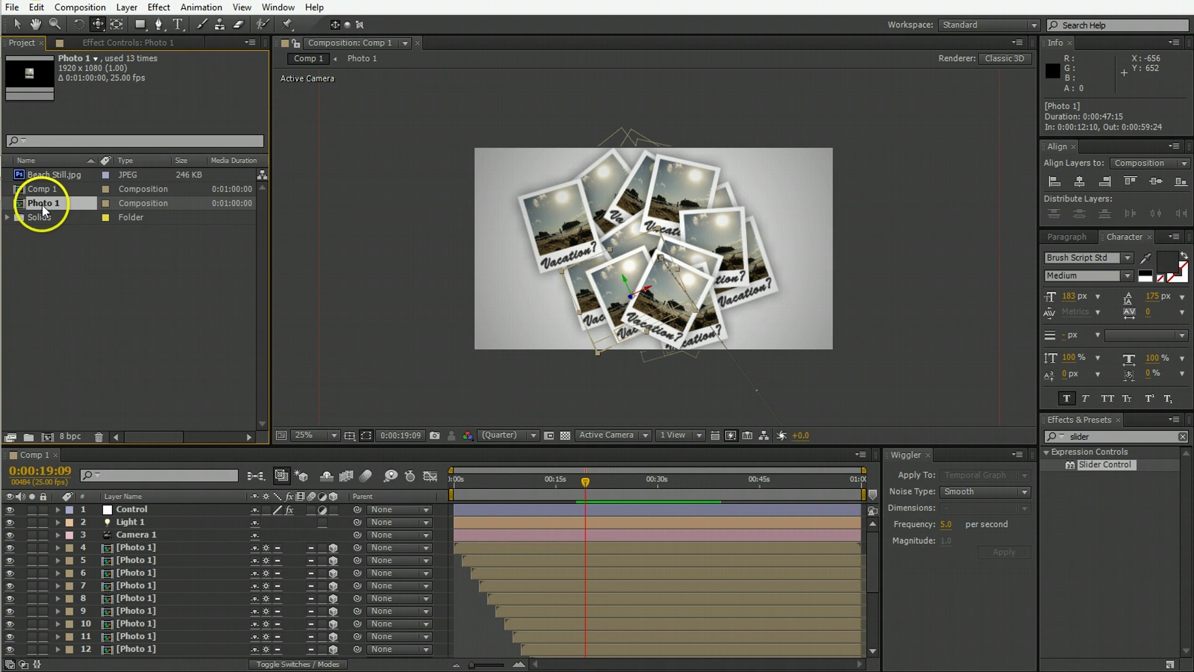
{"action": "left_click", "coordinate": [46, 214]}
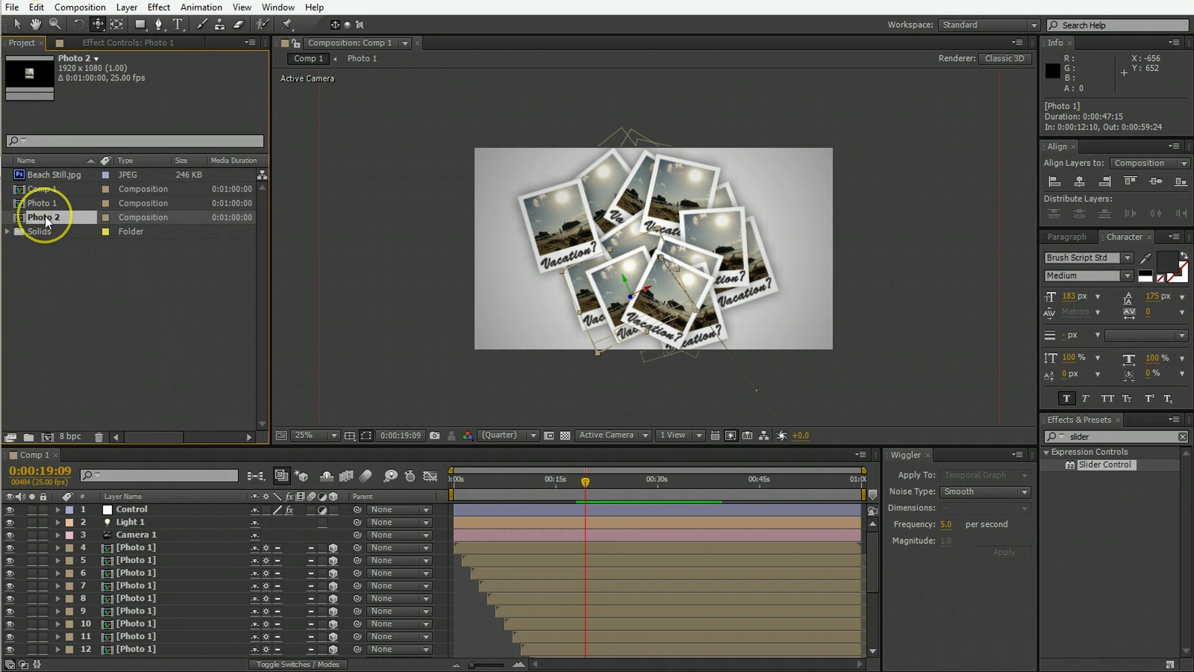
{"action": "double_click", "coordinate": [44, 216]}
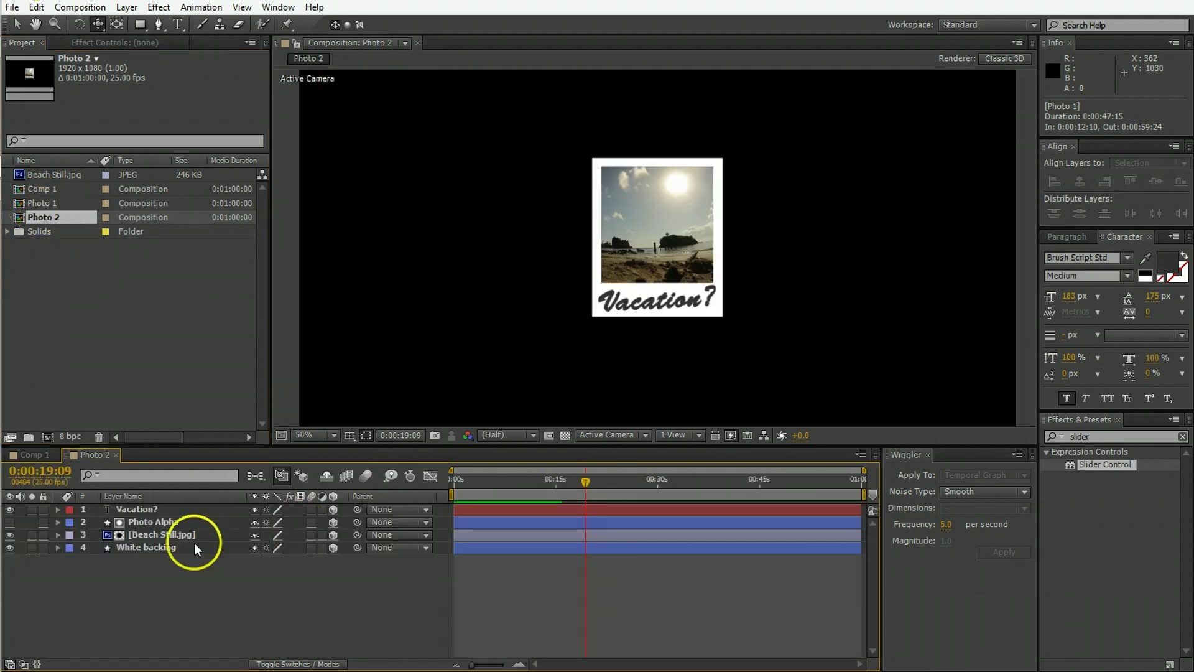
{"action": "left_click", "coordinate": [141, 537]}
{"action": "key", "text": "v"}
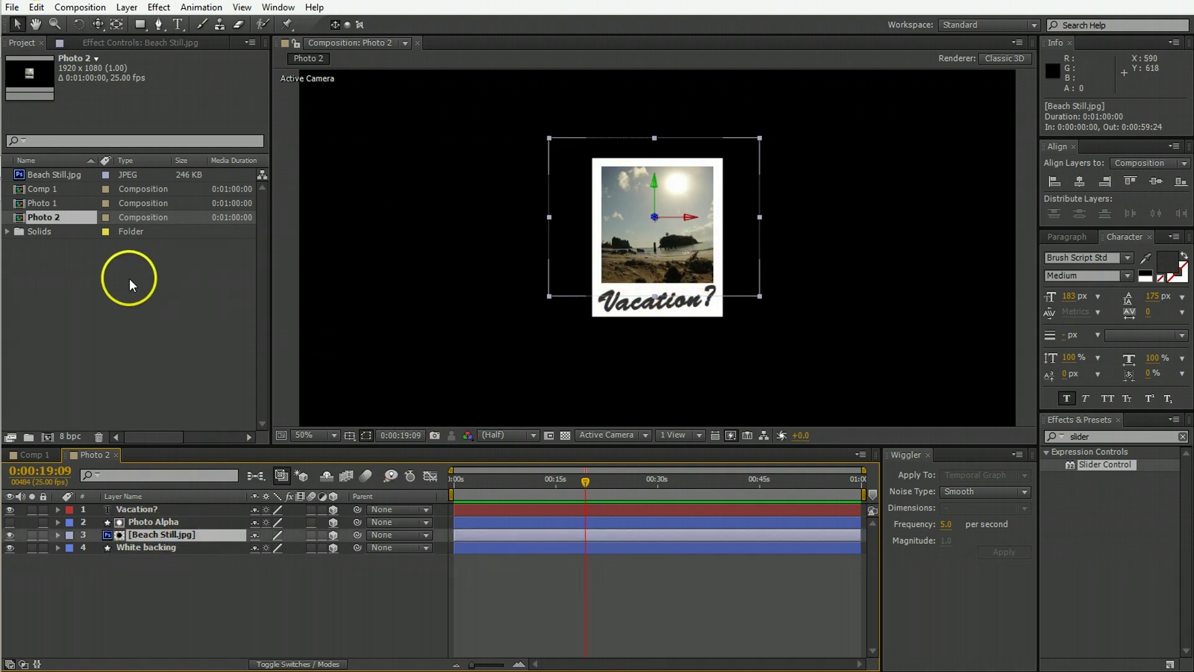
{"action": "double_click", "coordinate": [48, 268]}
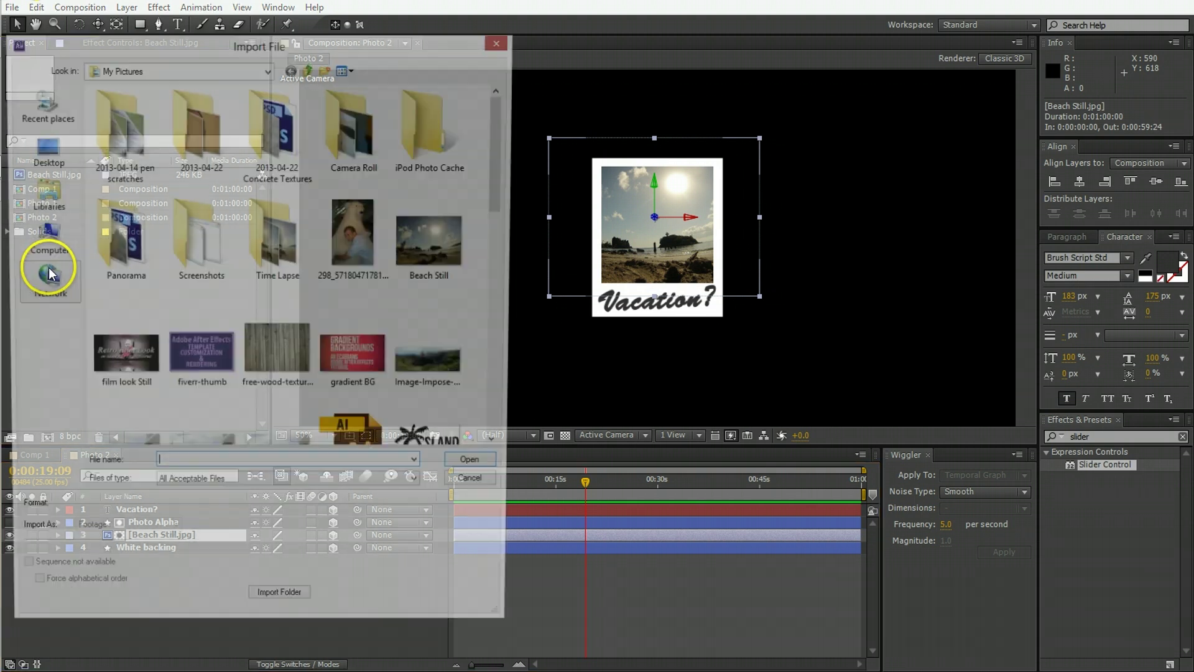
{"action": "double_click", "coordinate": [350, 260]}
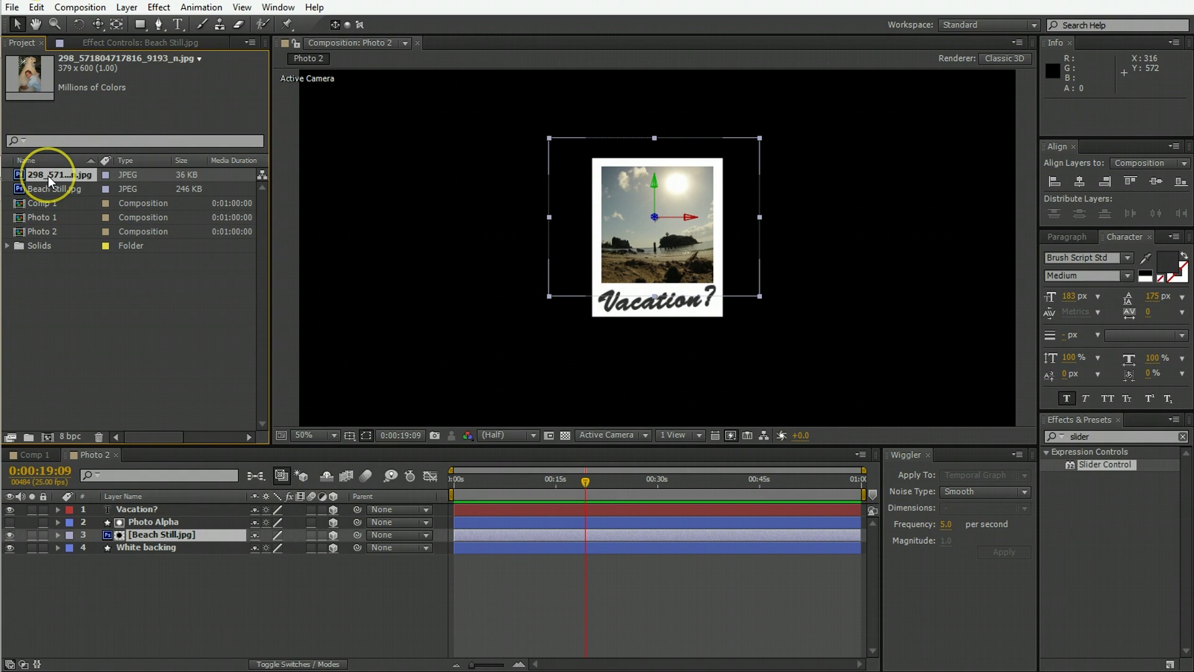
{"action": "left_click_drag", "start_coordinate": [48, 174], "coordinate": [166, 535]}
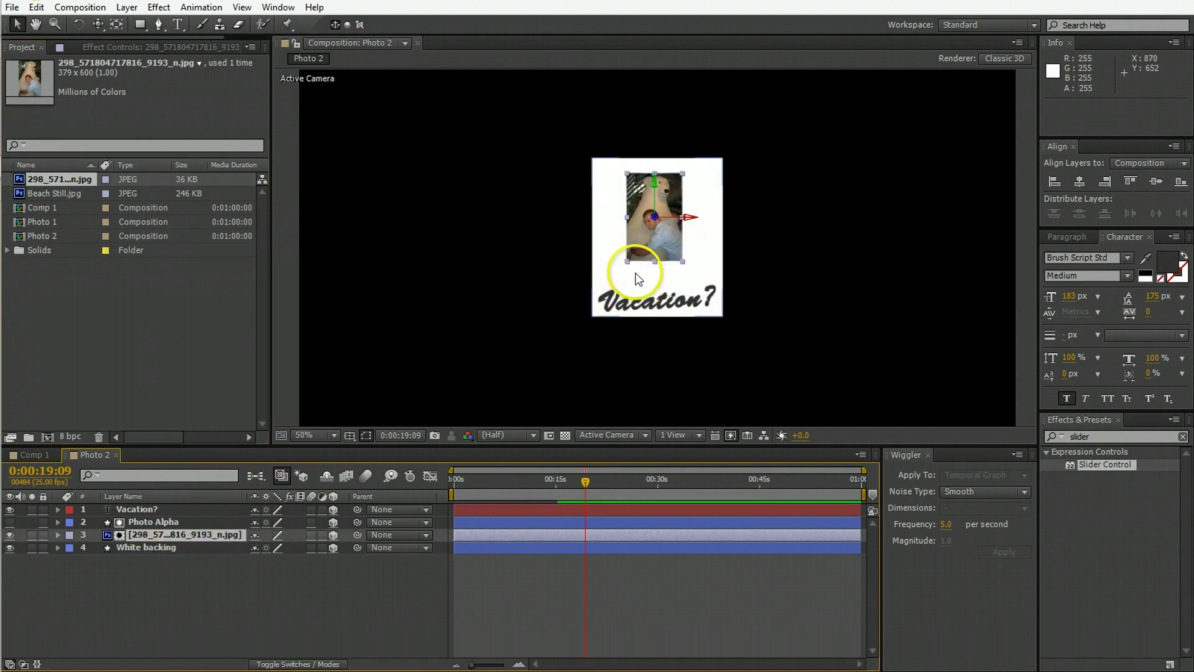
Step: Enlarge the replacement photo to fill the Polaroid's picture window and reposition it to about 956, 422
{"action": "mouse_move", "coordinate": [683, 261]}
{"action": "left_mouse_down"}
{"action": "mouse_move", "coordinate": [722, 324]}
{"action": "mouse_move", "coordinate": [744, 314]}
{"action": "mouse_move", "coordinate": [715, 224]}
{"action": "mouse_move", "coordinate": [683, 262]}
{"action": "mouse_move", "coordinate": [729, 335]}
{"action": "left_mouse_up"}
{"action": "key", "text": "ctrl+z"}
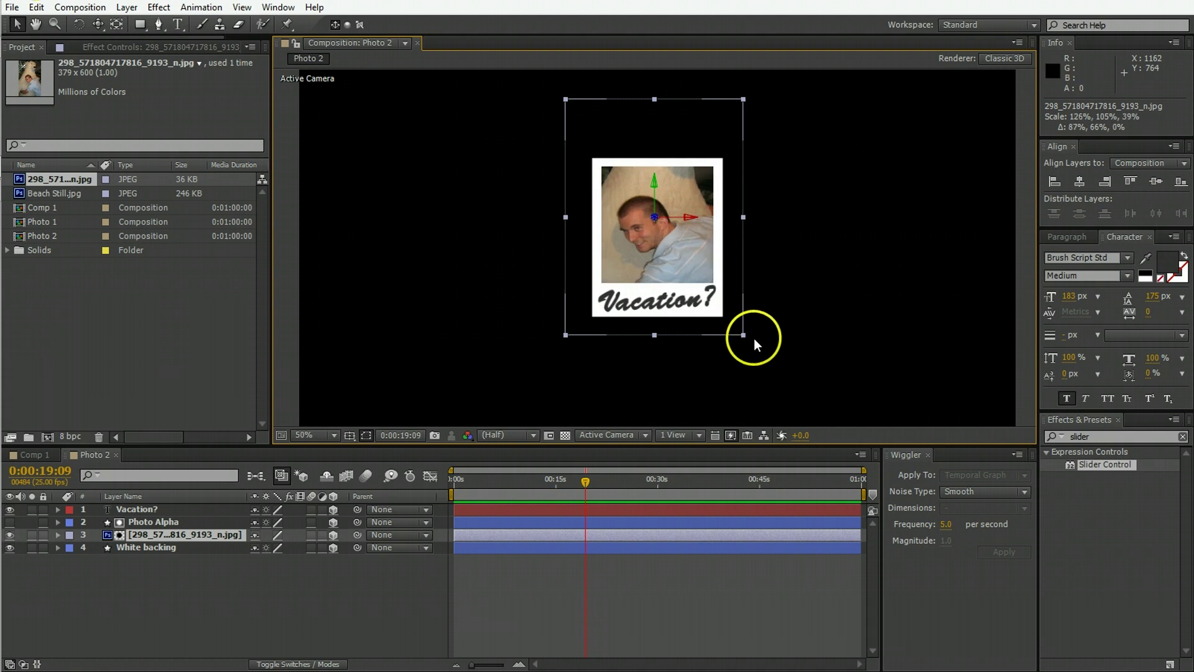
{"action": "left_click_drag", "start_coordinate": [745, 219], "coordinate": [694, 251]}
Step: Change the Polaroid's caption to "Bear love" and nudge the text 2 pixels right to 804, 737
{"action": "left_click", "coordinate": [579, 506]}
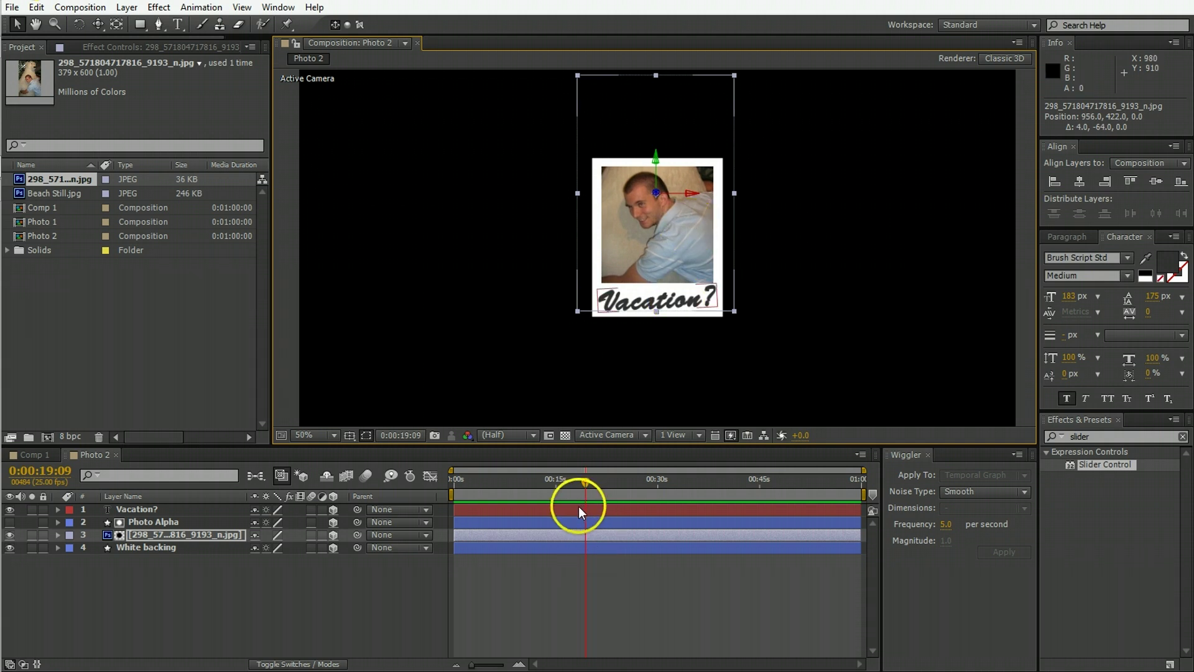
{"action": "double_click", "coordinate": [578, 506]}
{"action": "type", "text": "B"}
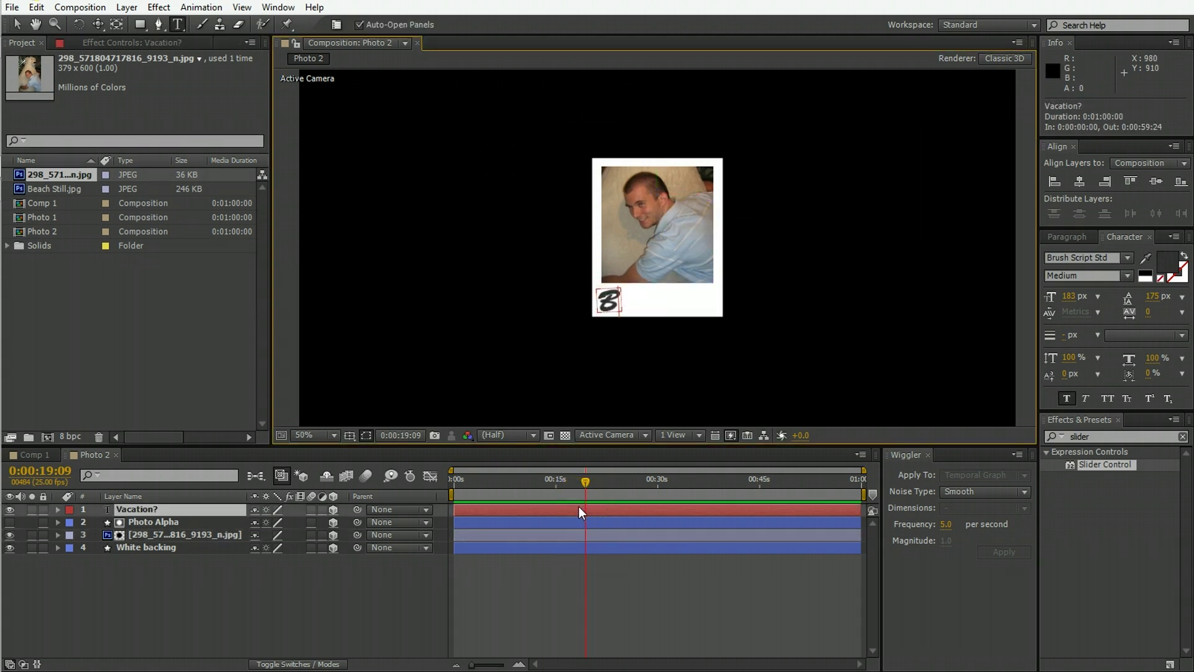
{"action": "type", "text": "ear love?"}
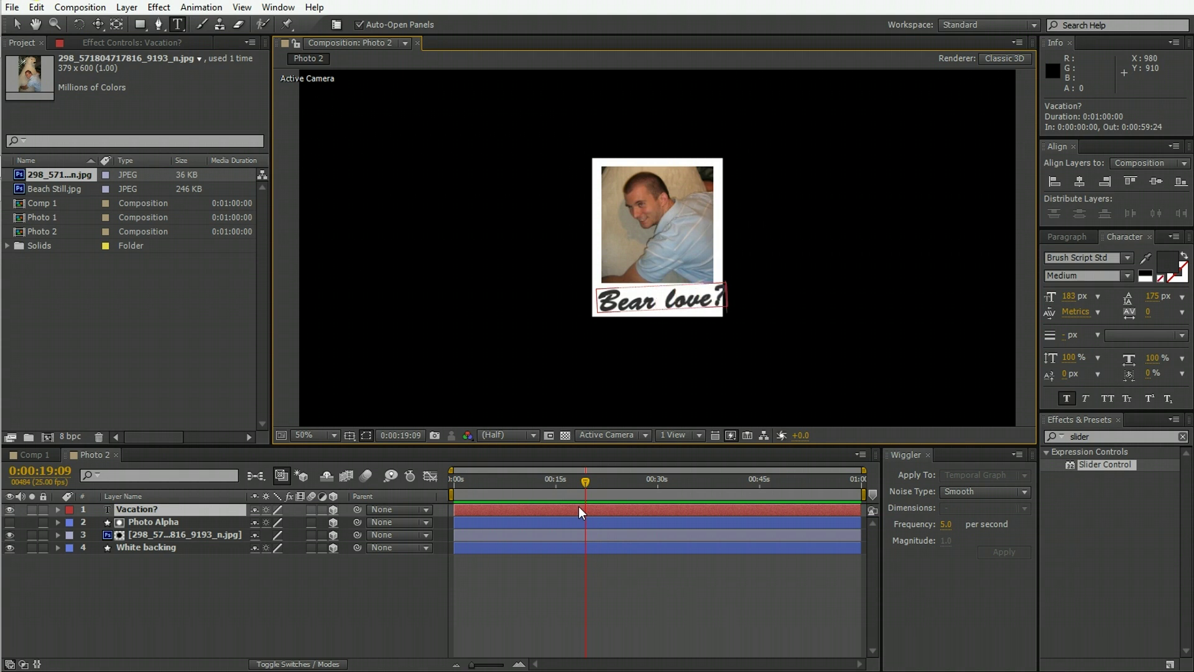
{"action": "left_click_drag", "start_coordinate": [709, 293], "coordinate": [734, 297]}
{"action": "key", "text": "BackSpace"}
{"action": "key", "text": "KP_Enter"}
{"action": "key", "text": "v"}
{"action": "key", "text": "Right"}
{"action": "key", "text": "Right"}
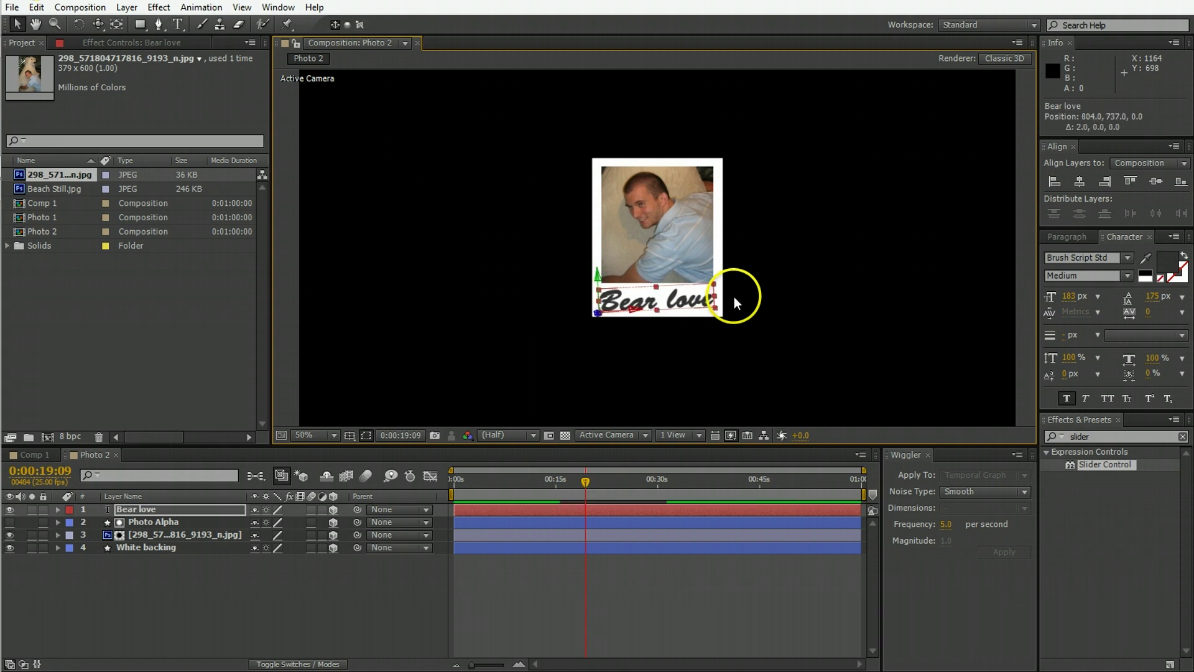
{"action": "left_click", "coordinate": [446, 630]}
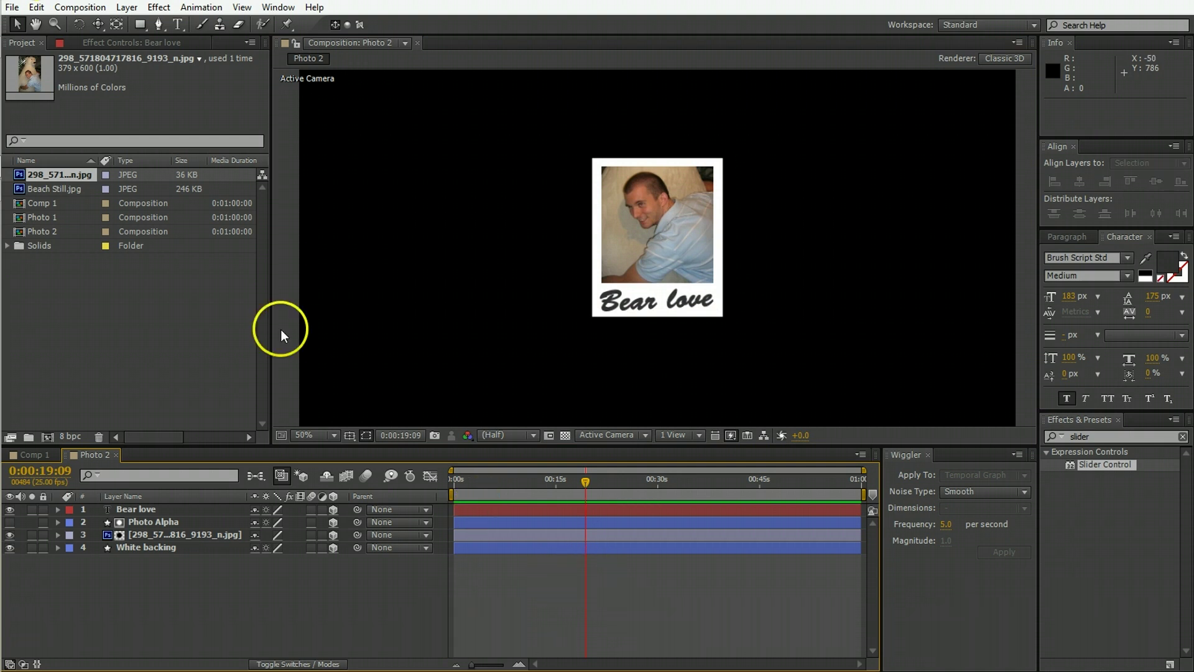
Step: In Comp 1, replace the source of photo layer 16 with the Photo 2 composition
{"action": "left_click", "coordinate": [35, 454]}
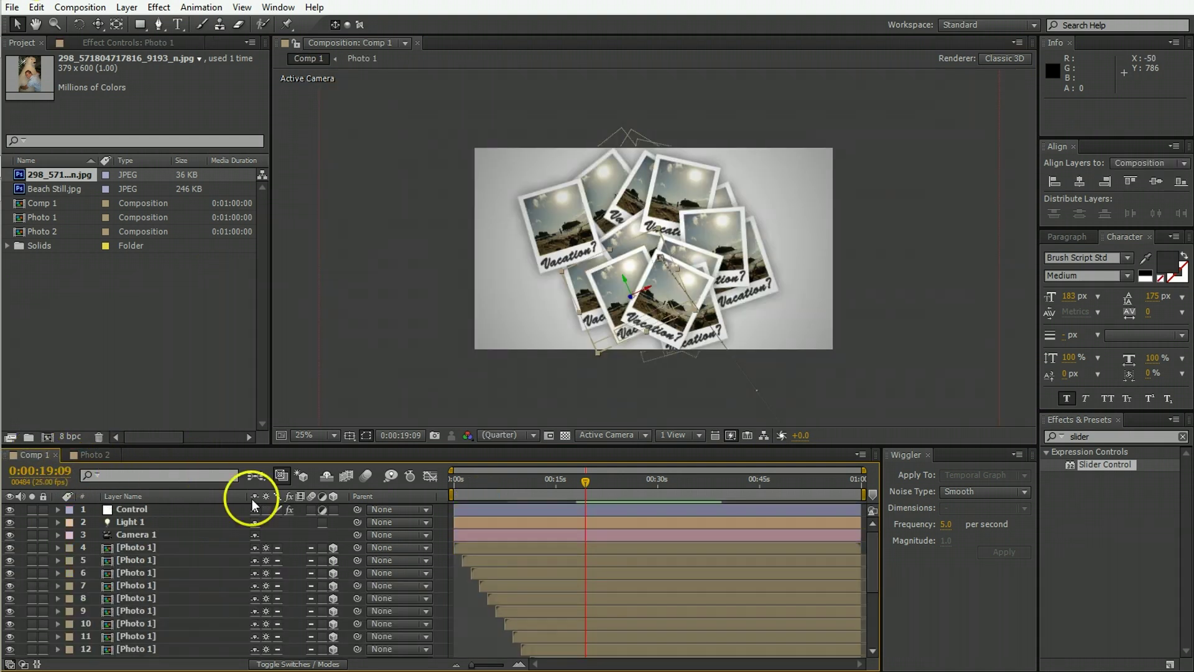
{"action": "left_click", "coordinate": [510, 549]}
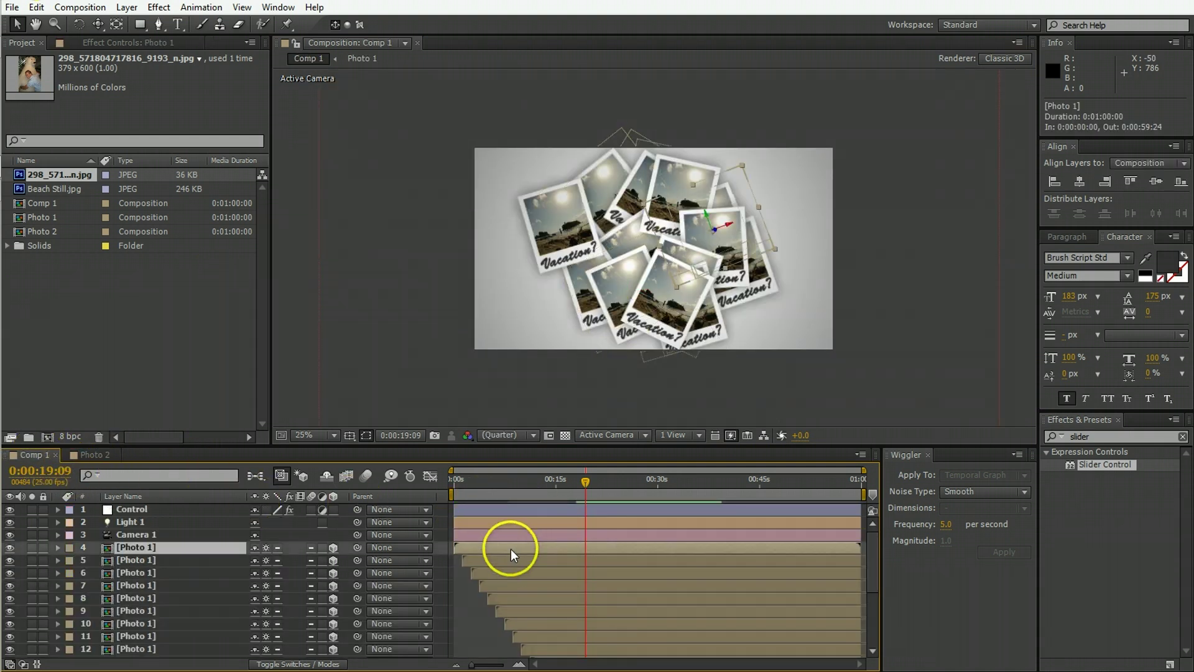
{"action": "scroll", "coordinate": [513, 552], "scroll_direction": "down", "scroll_amount": 5}
{"action": "left_click", "coordinate": [592, 587]}
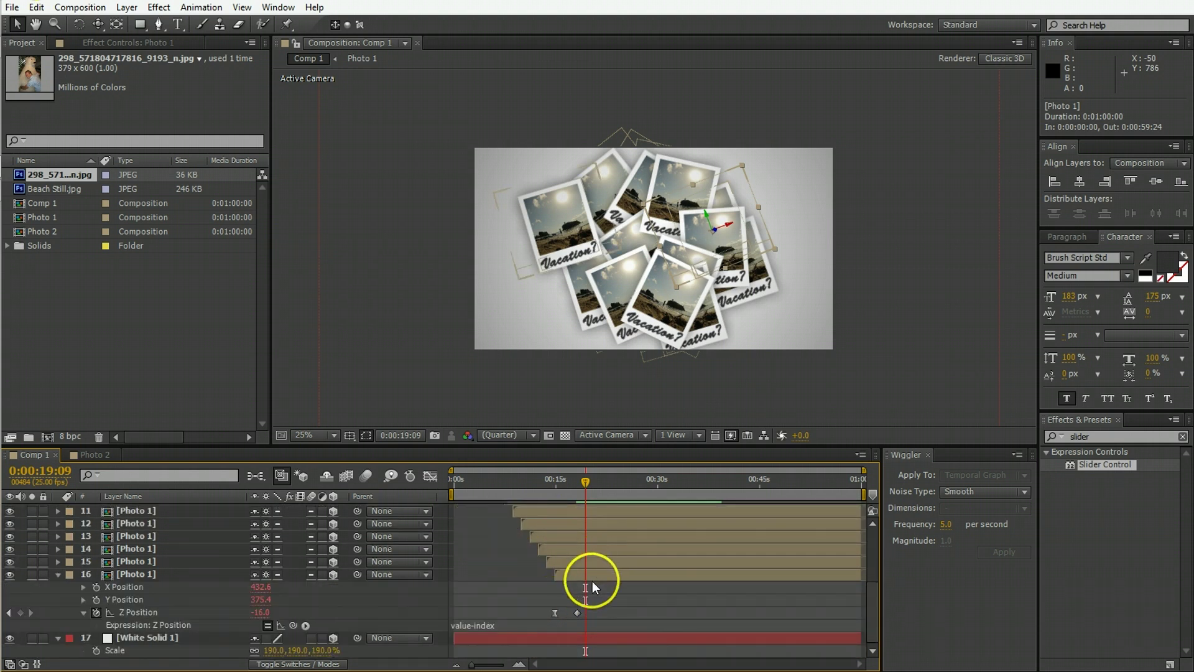
{"action": "left_click", "coordinate": [593, 577]}
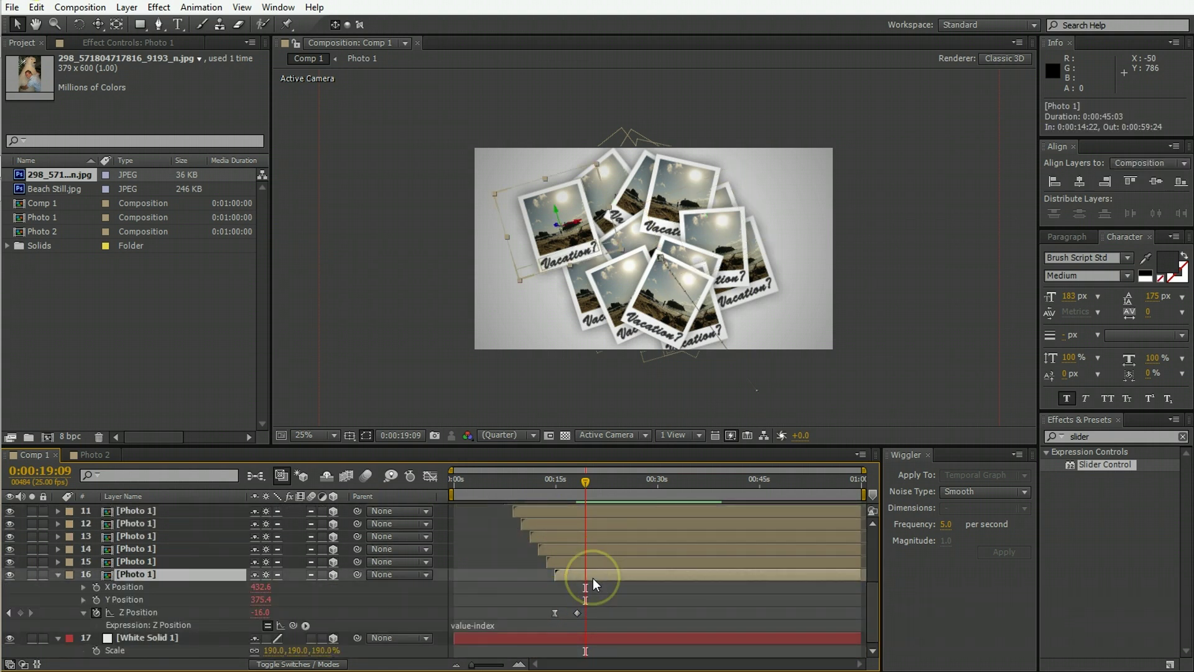
{"action": "left_click", "coordinate": [45, 233]}
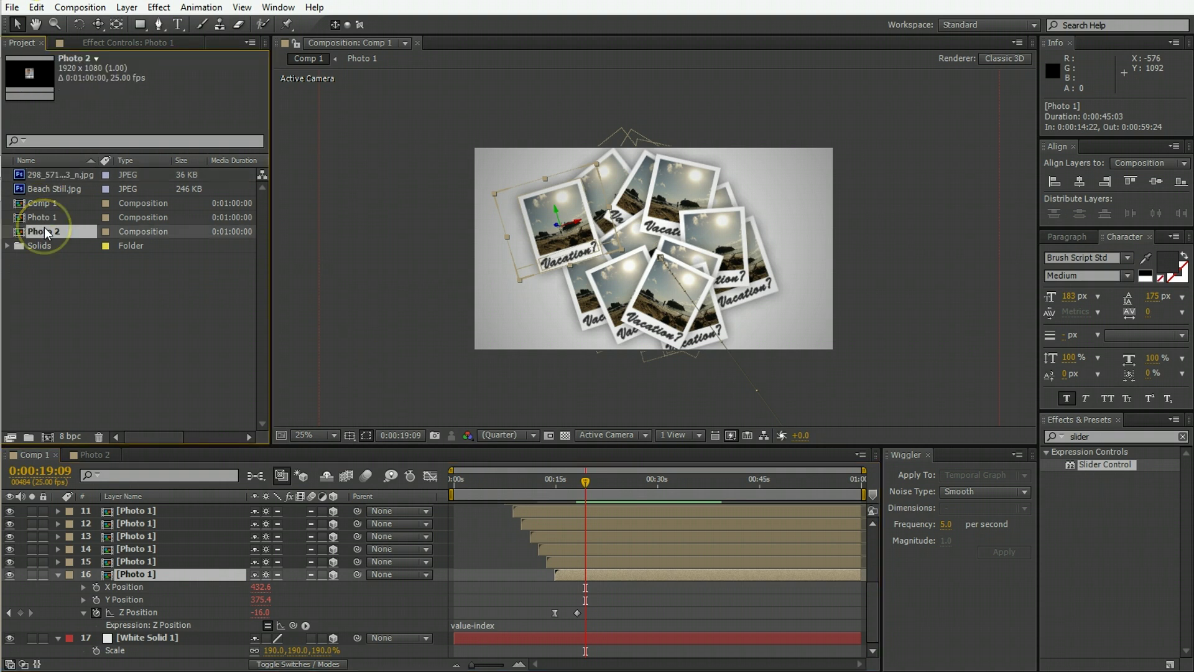
{"action": "left_click_drag", "start_coordinate": [45, 233], "coordinate": [594, 576]}
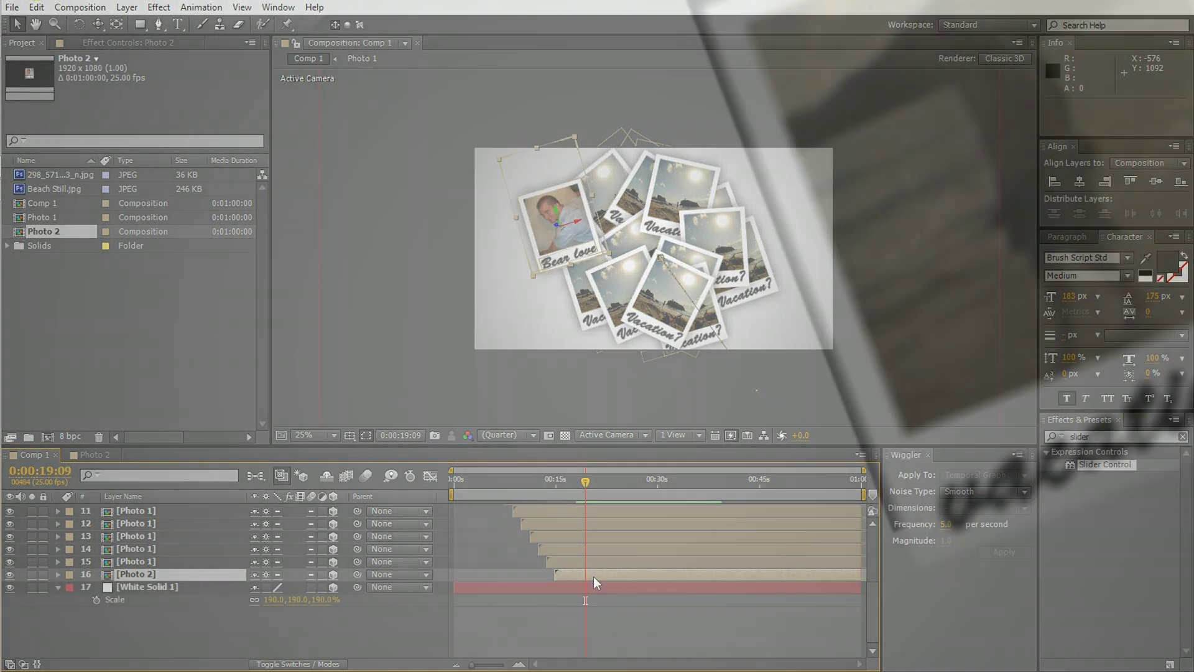